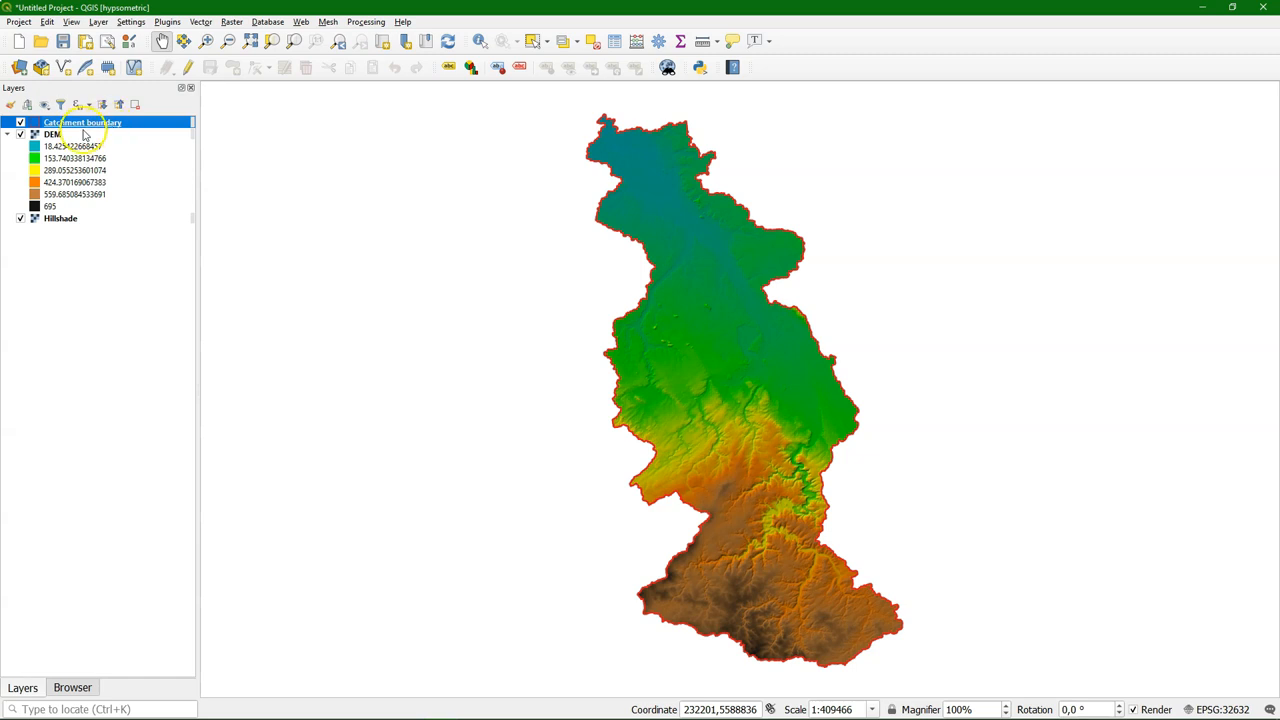
Open the Catchment boundary attribute table in edit mode and start the Field Calculator
{"action": "left_click", "coordinate": [52, 134]}
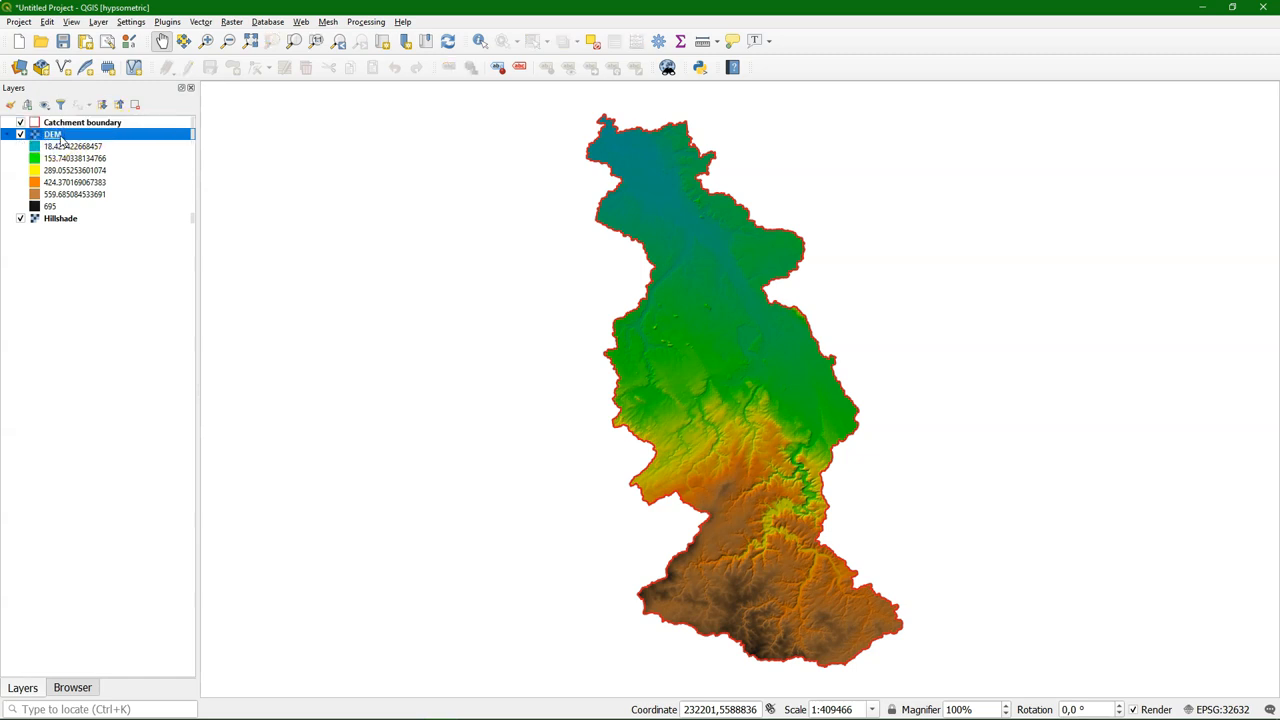
{"action": "left_click", "coordinate": [60, 220]}
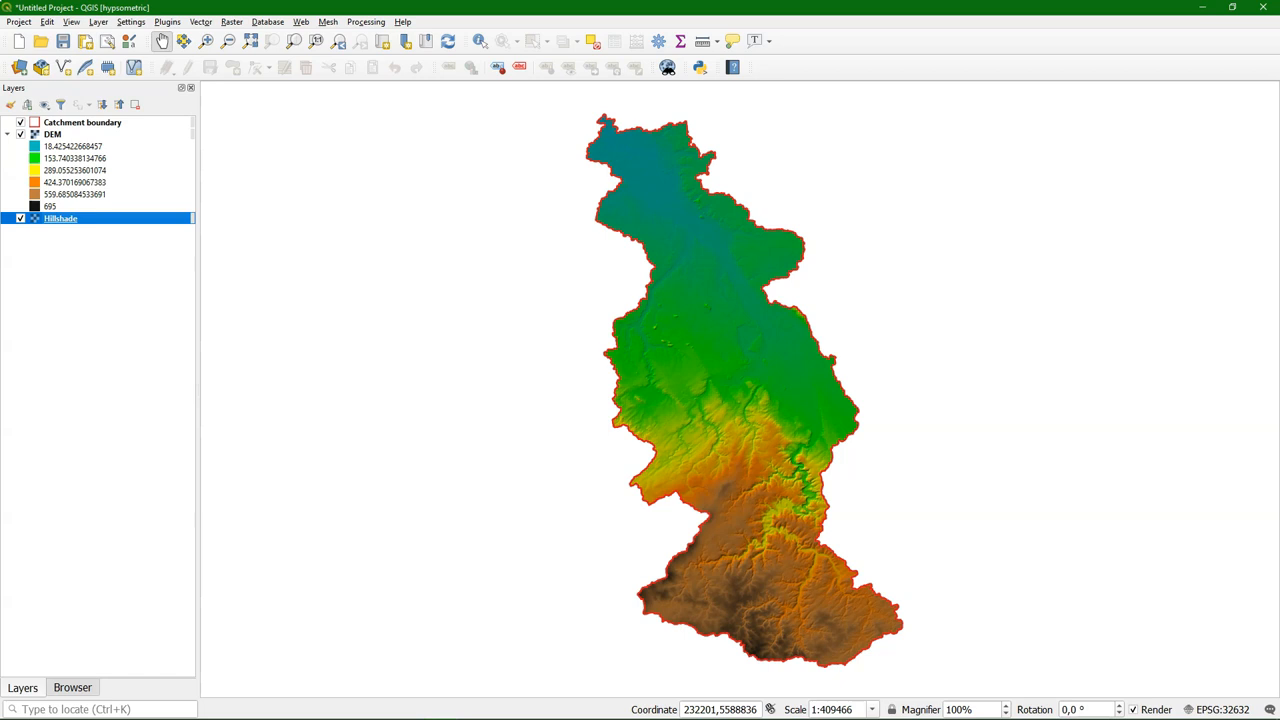
{"action": "left_click", "coordinate": [70, 122]}
{"action": "right_click", "coordinate": [78, 122]}
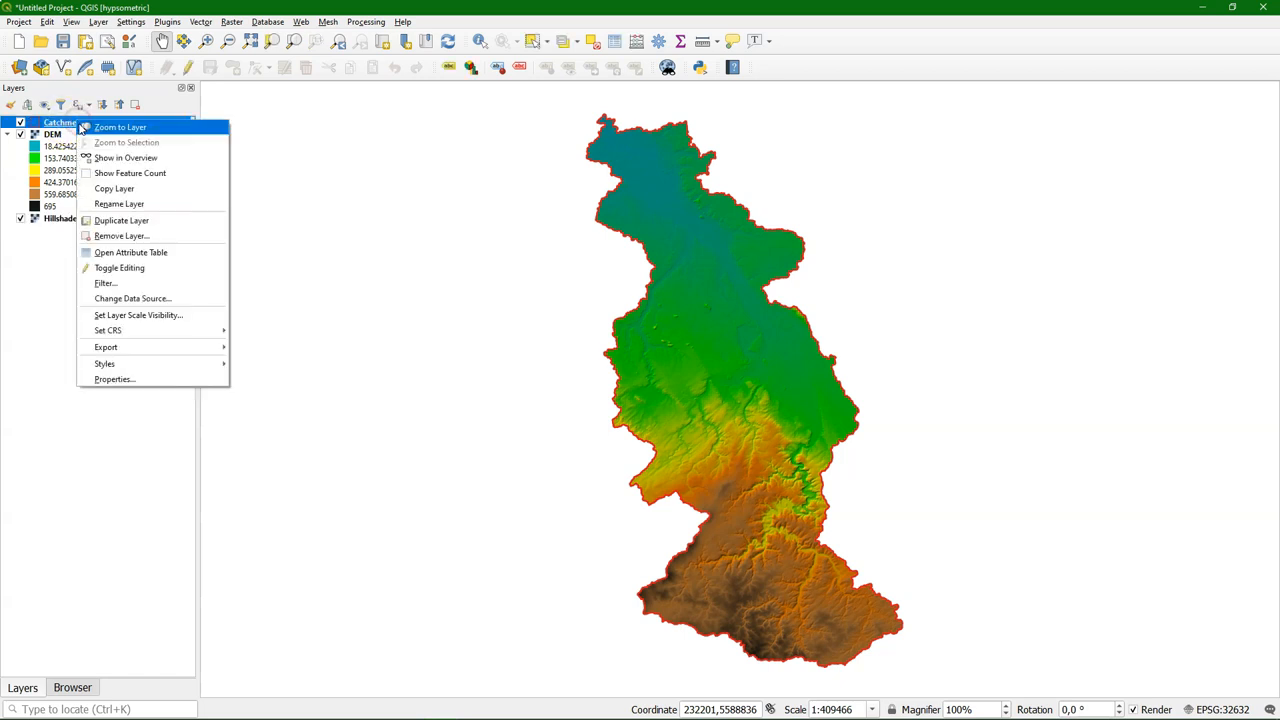
{"action": "left_click", "coordinate": [128, 252]}
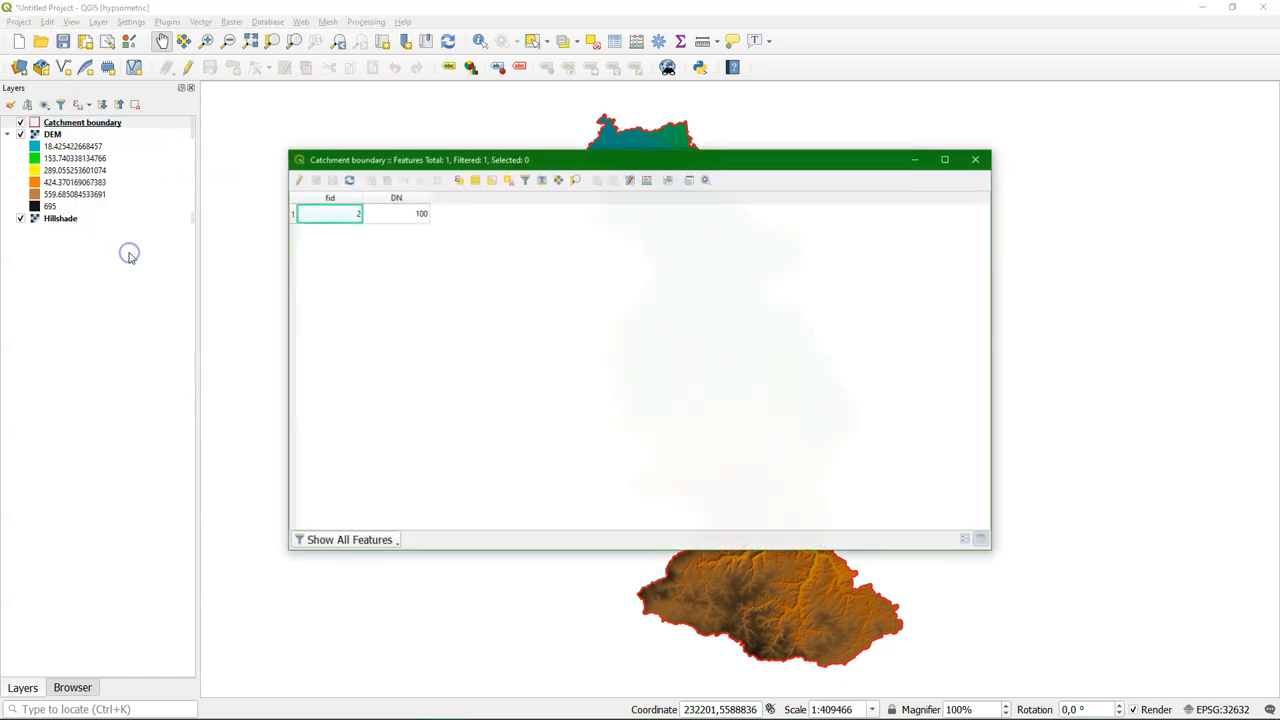
{"action": "left_click", "coordinate": [298, 181]}
{"action": "left_click", "coordinate": [650, 180]}
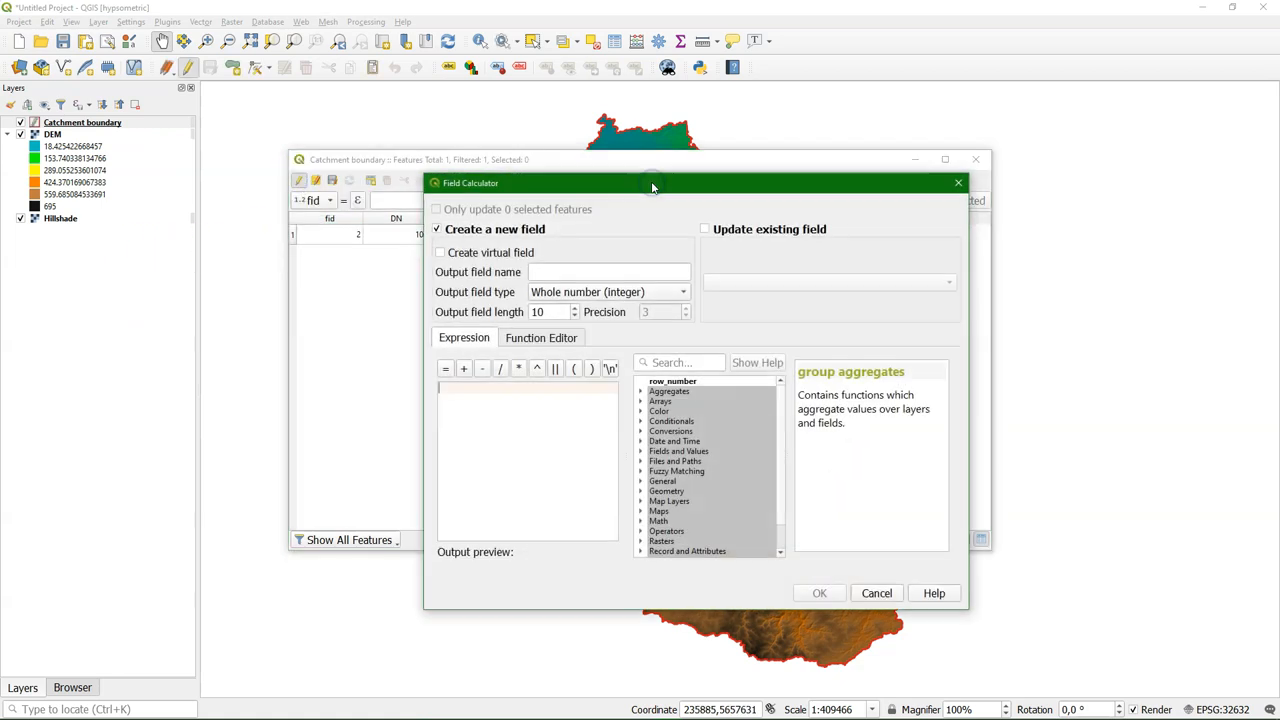
Create a decimal CatchArea field computed from the $area geometry function
{"action": "left_click", "coordinate": [597, 271]}
{"action": "type", "text": "CatchArea"}
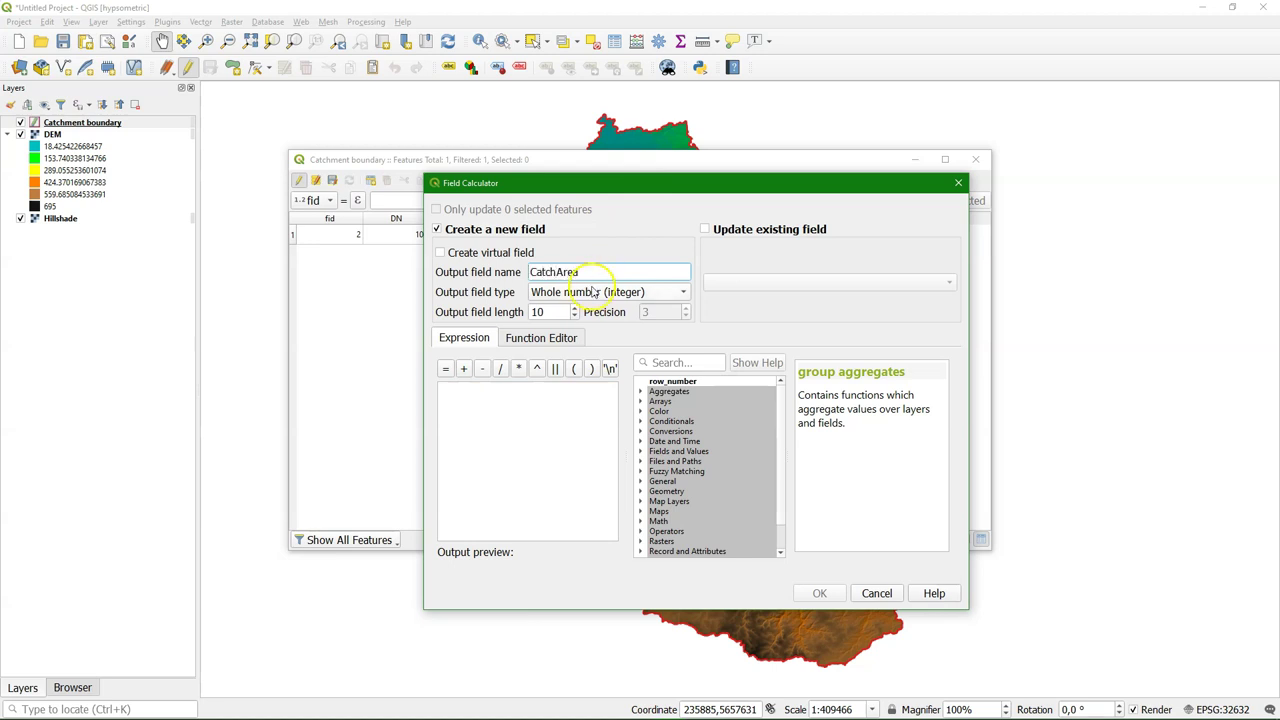
{"action": "left_click", "coordinate": [595, 292]}
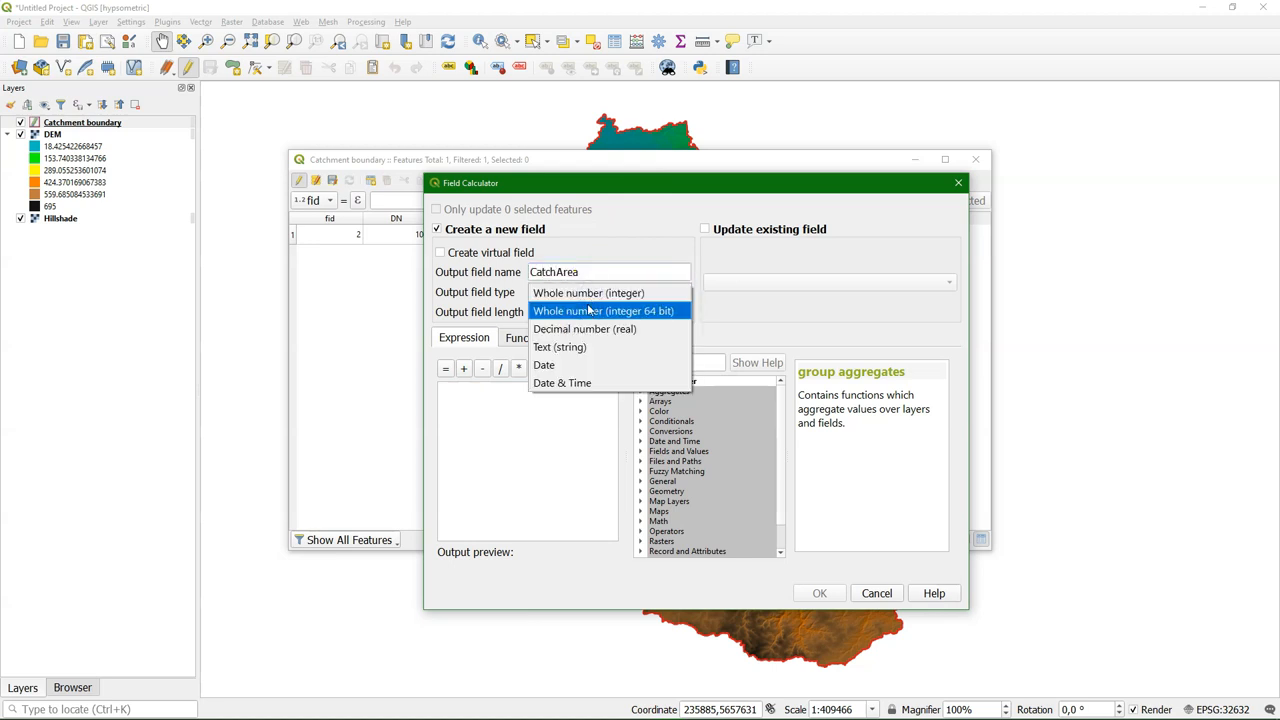
{"action": "left_click", "coordinate": [584, 329]}
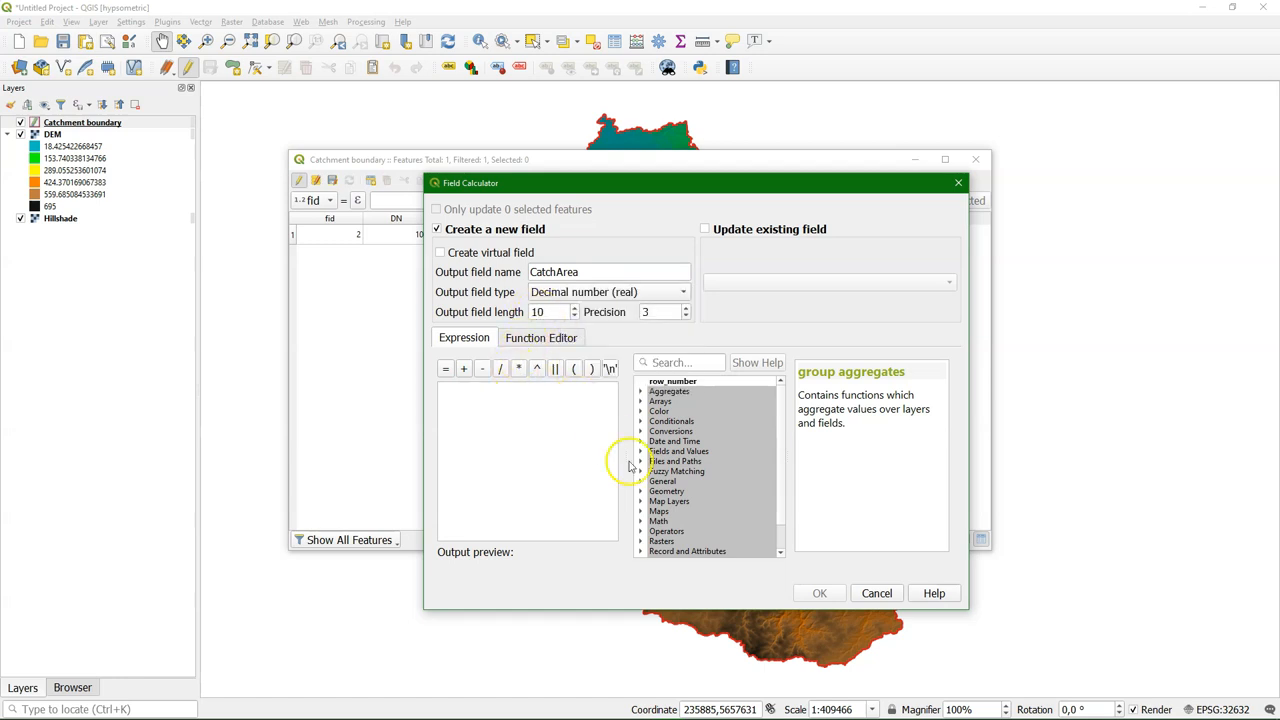
{"action": "left_click", "coordinate": [640, 492]}
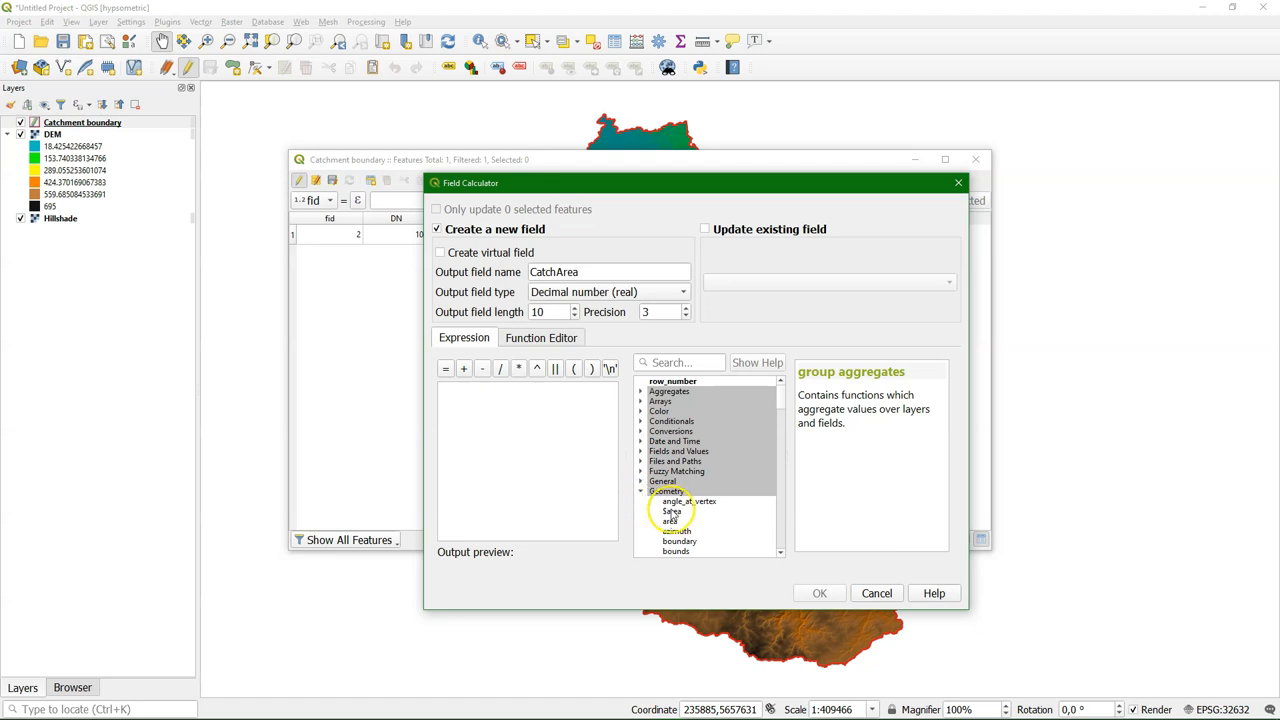
{"action": "double_click", "coordinate": [677, 511]}
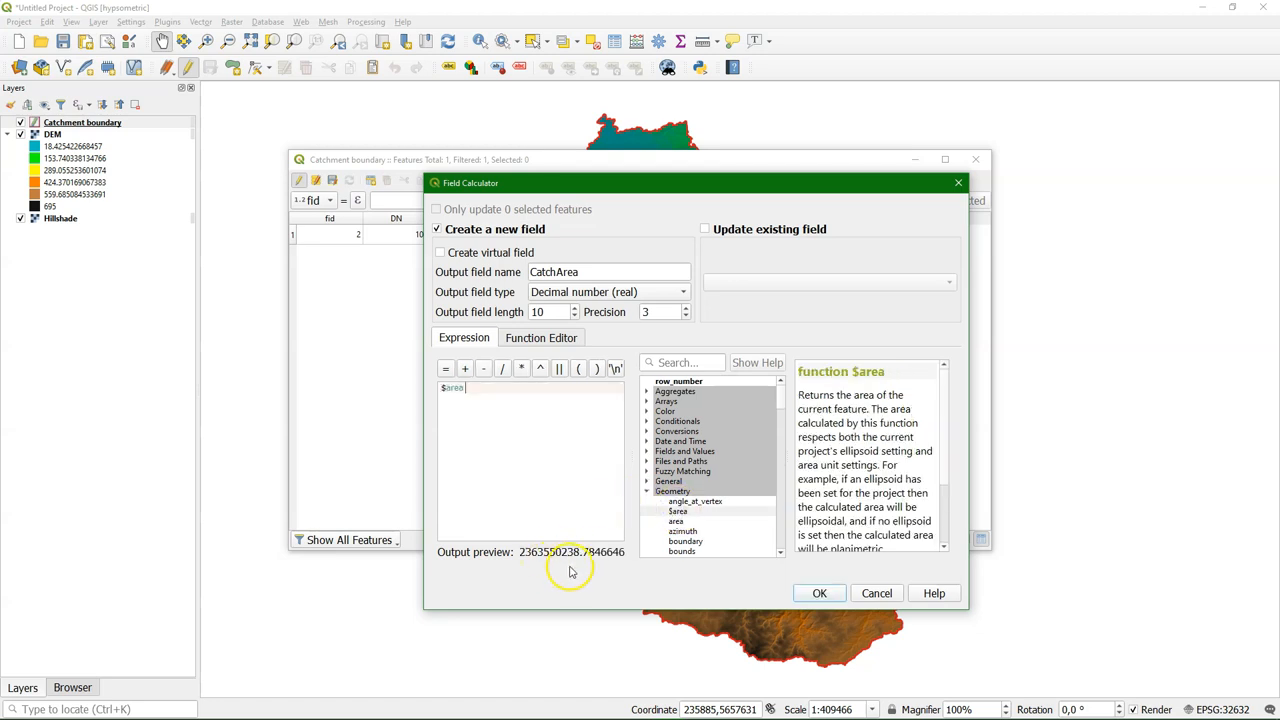
{"action": "left_click", "coordinate": [818, 593]}
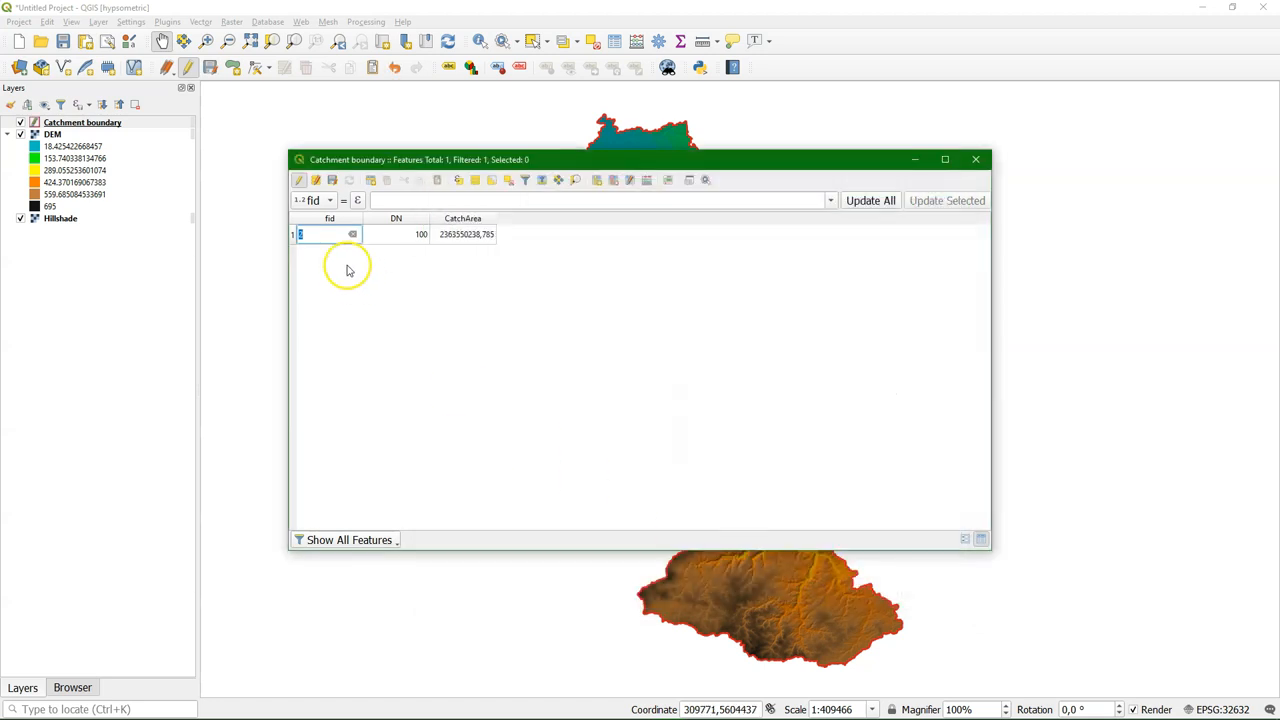
Stop editing, save the CatchArea edits to Catchment boundary and close the table
{"action": "left_click", "coordinate": [300, 180]}
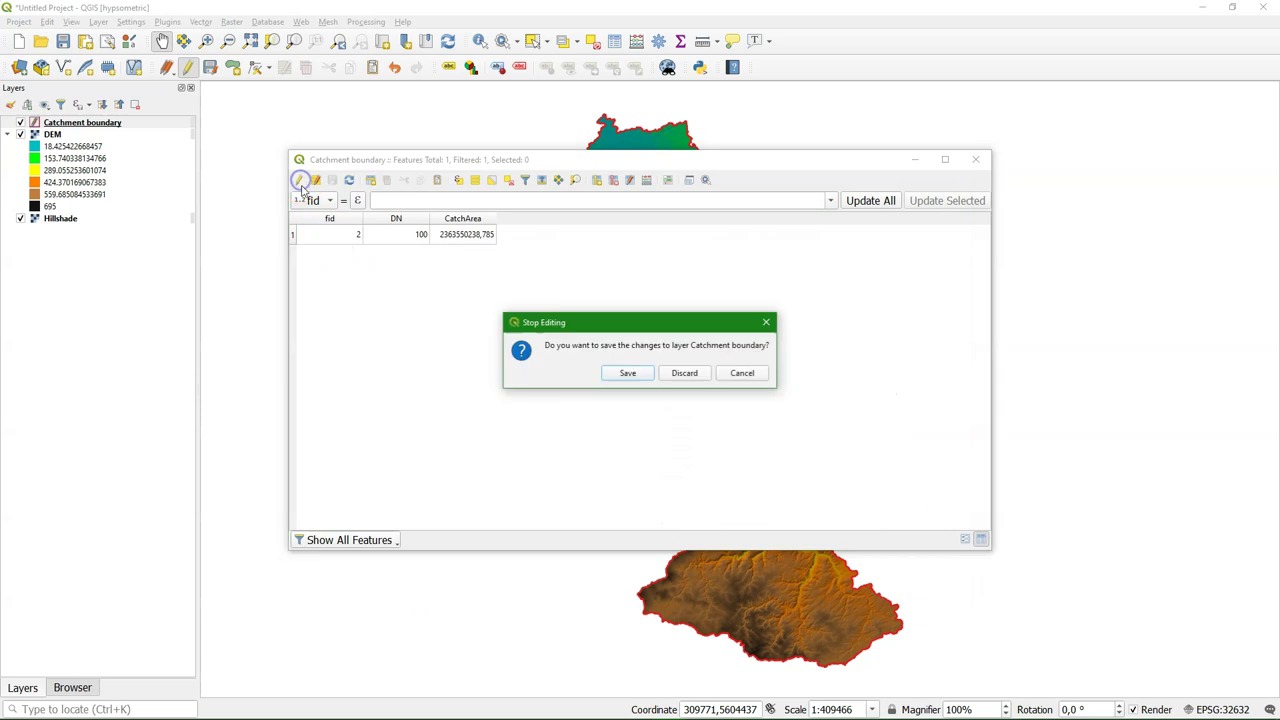
{"action": "left_click", "coordinate": [627, 372]}
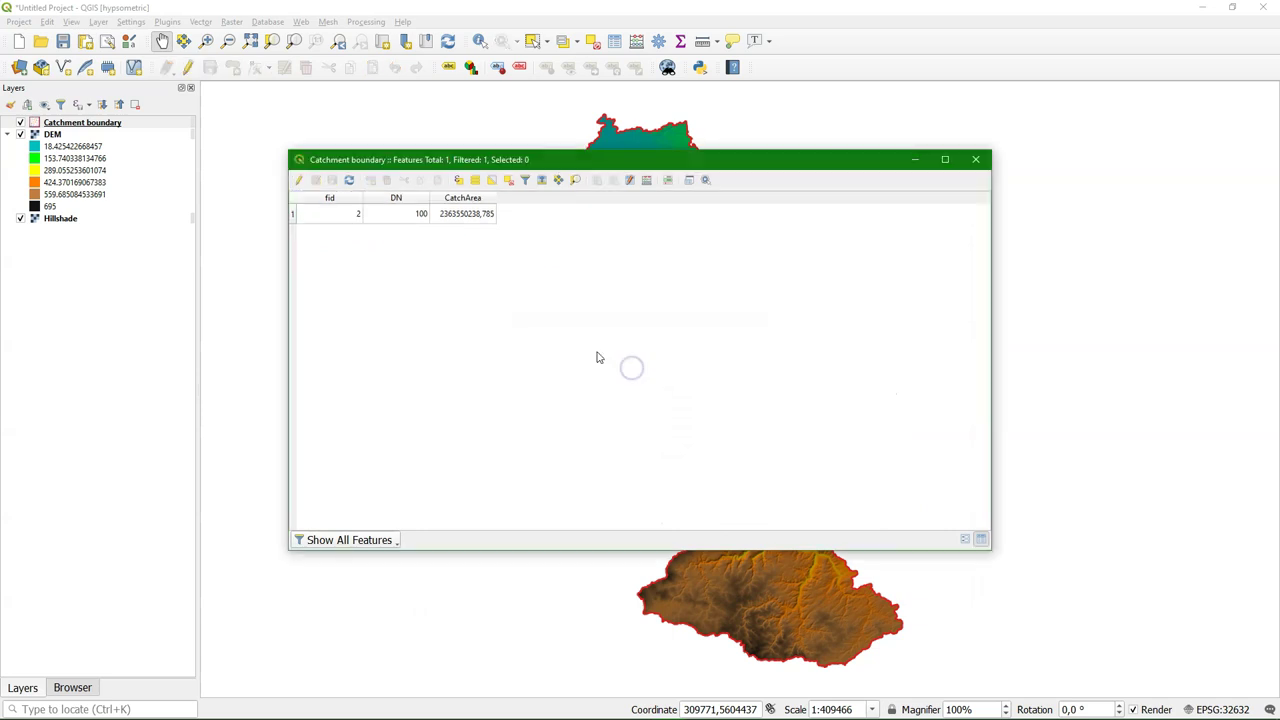
{"action": "left_click", "coordinate": [975, 159]}
Style the DEM with actual min/max statistics and discrete interpolation
{"action": "left_click", "coordinate": [53, 134]}
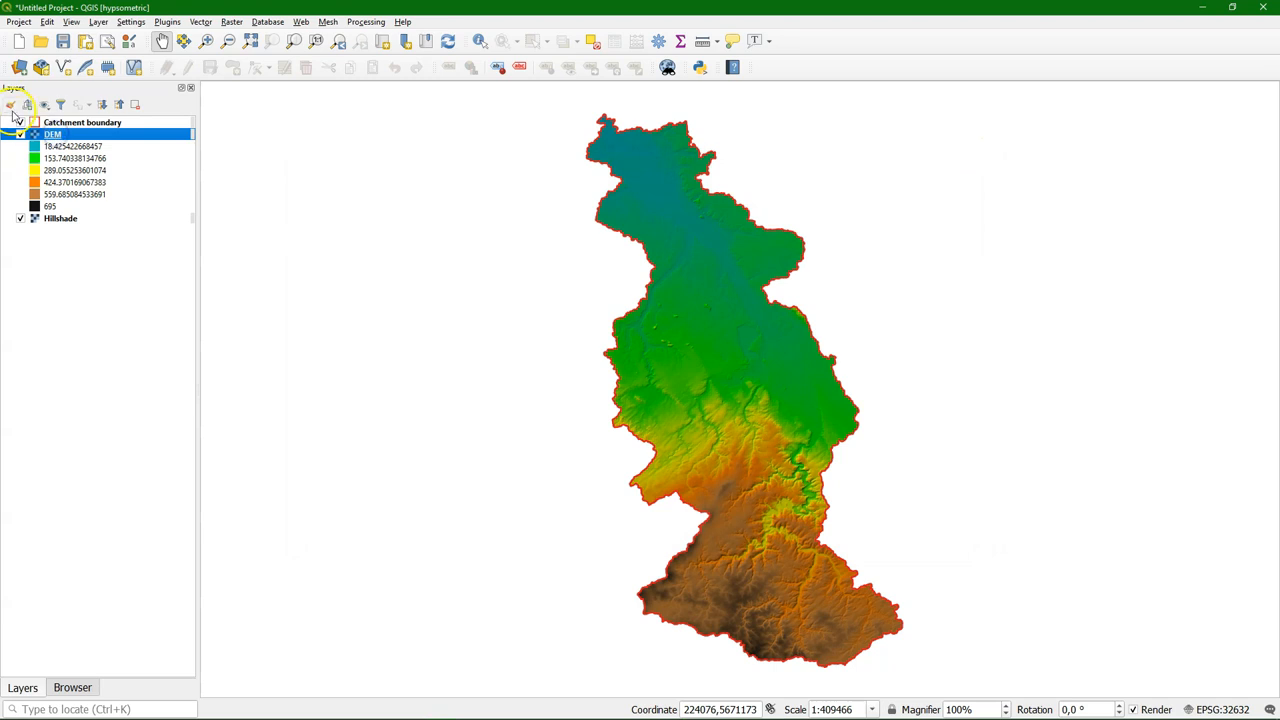
{"action": "left_click", "coordinate": [9, 108]}
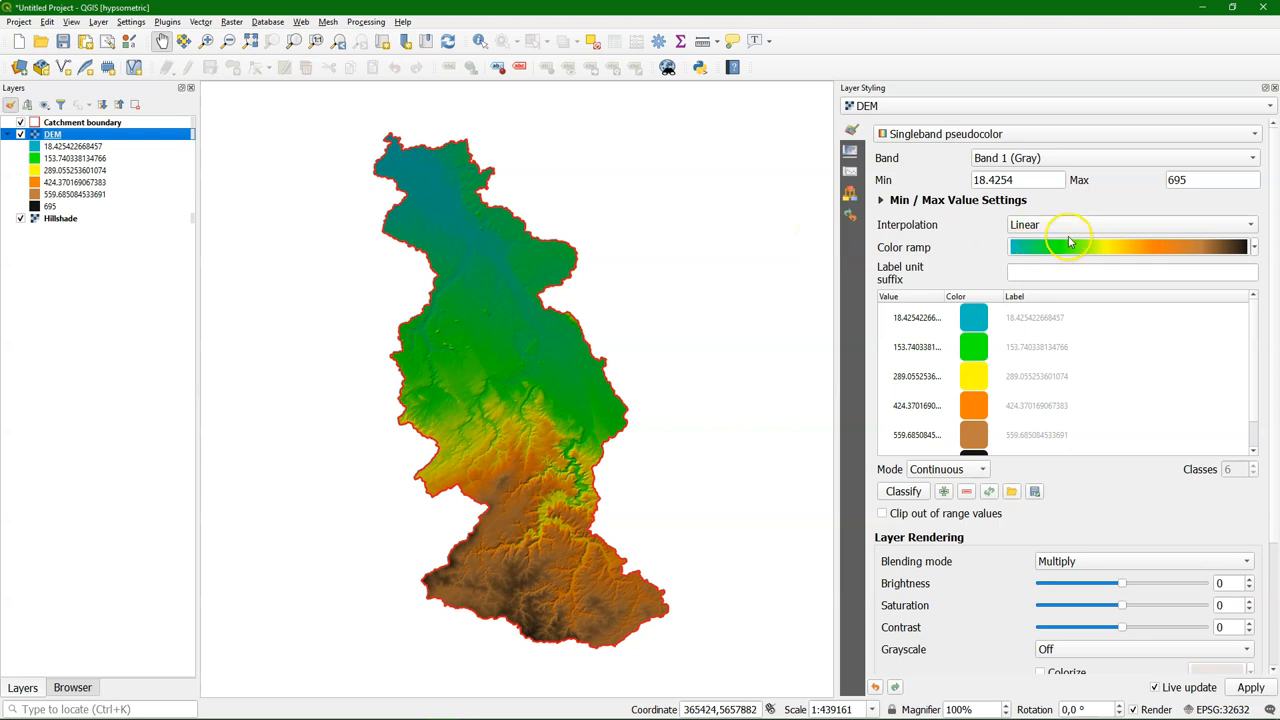
{"action": "left_click", "coordinate": [881, 200]}
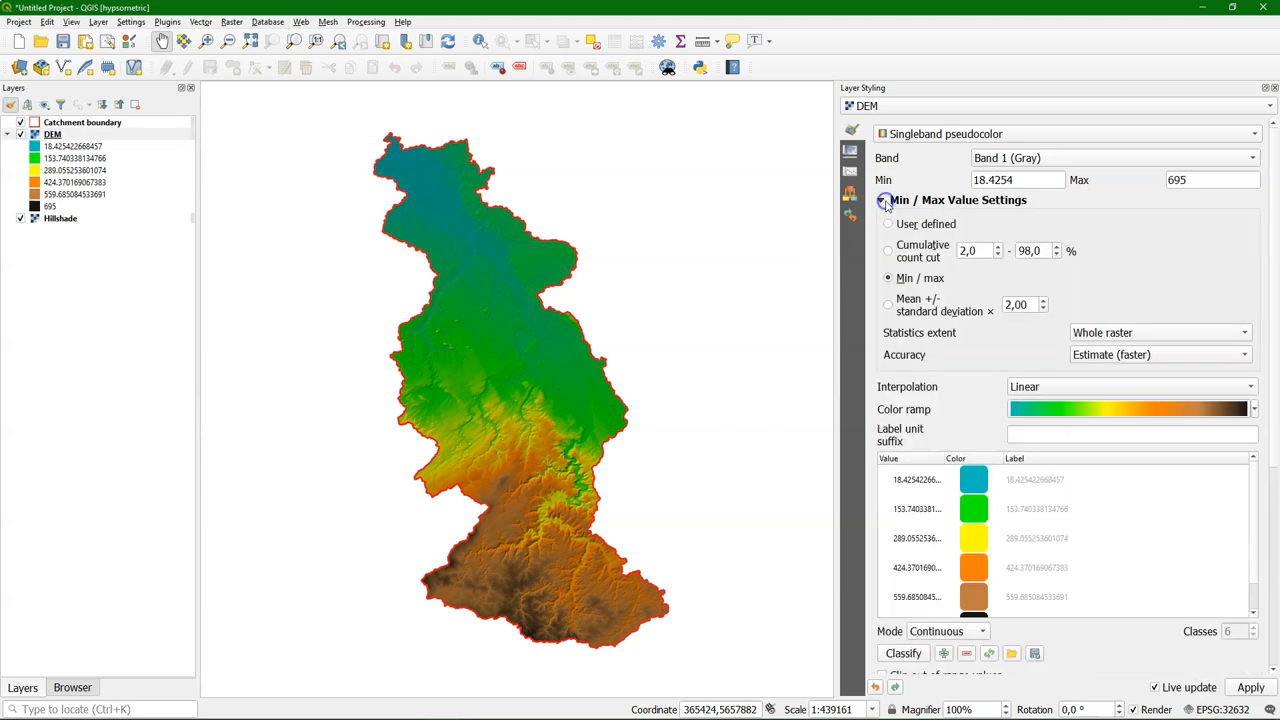
{"action": "left_click", "coordinate": [1110, 355]}
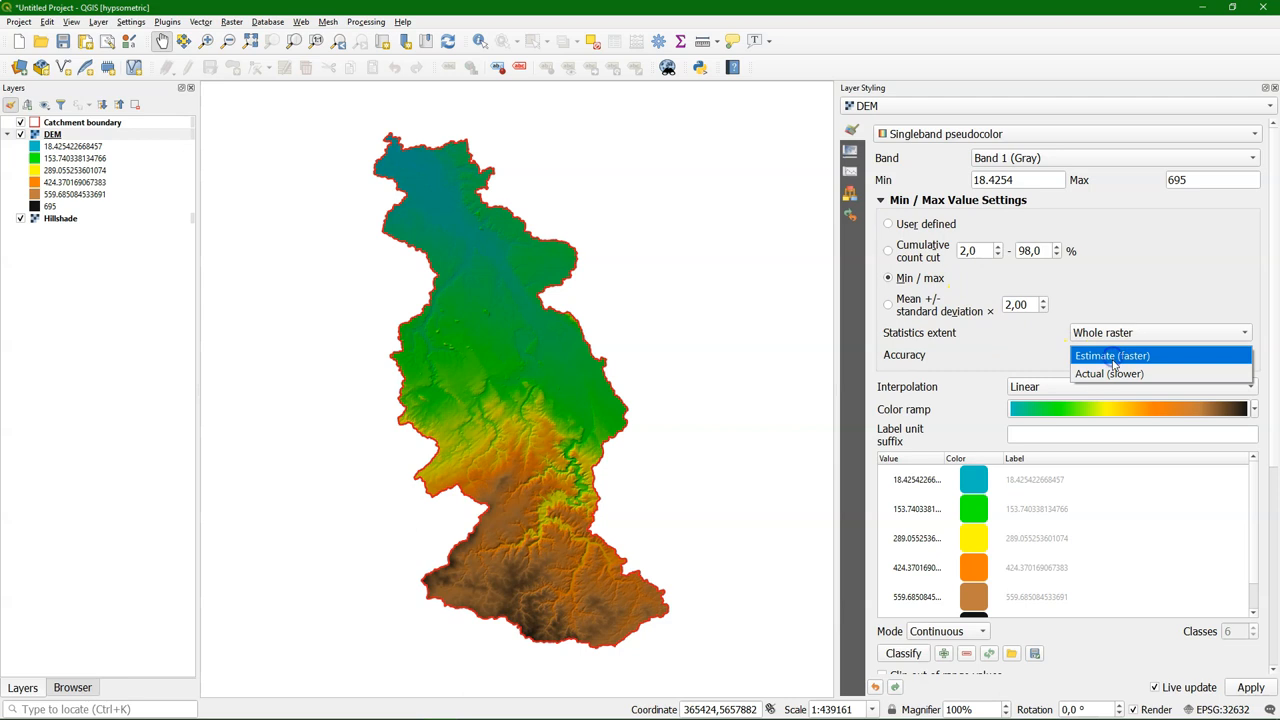
{"action": "left_click", "coordinate": [1110, 368]}
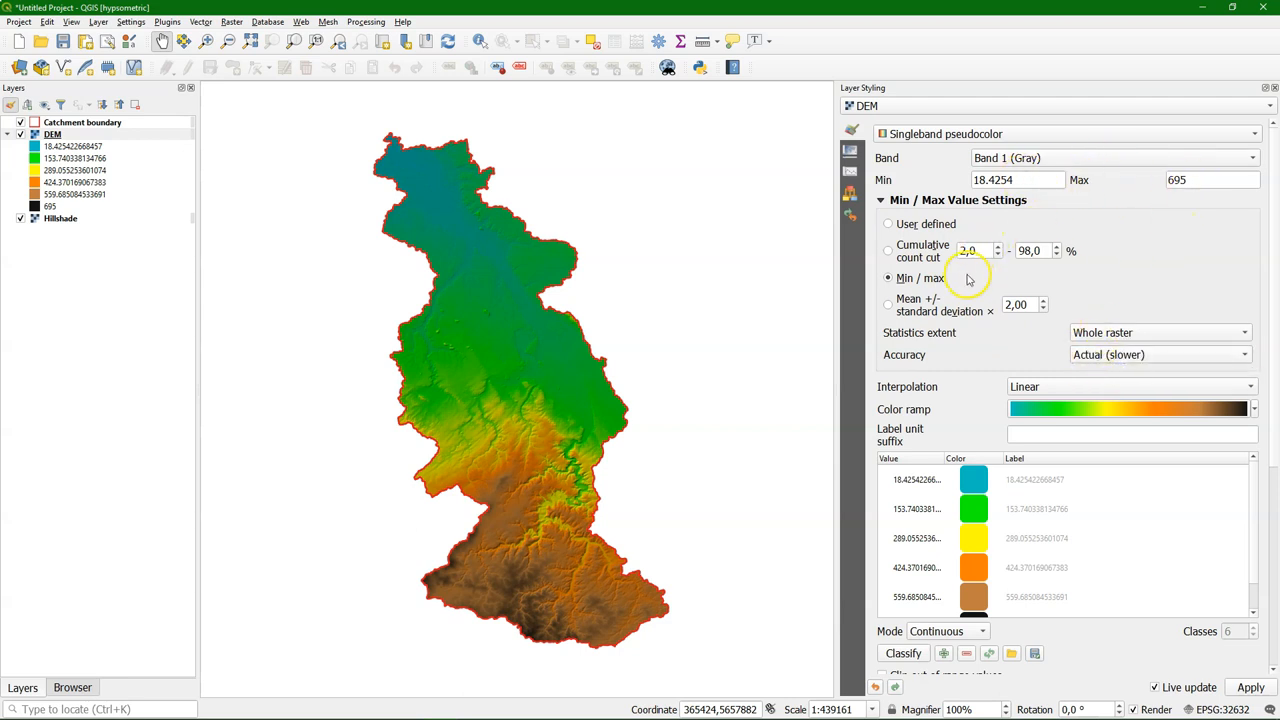
{"action": "left_click", "coordinate": [1033, 387]}
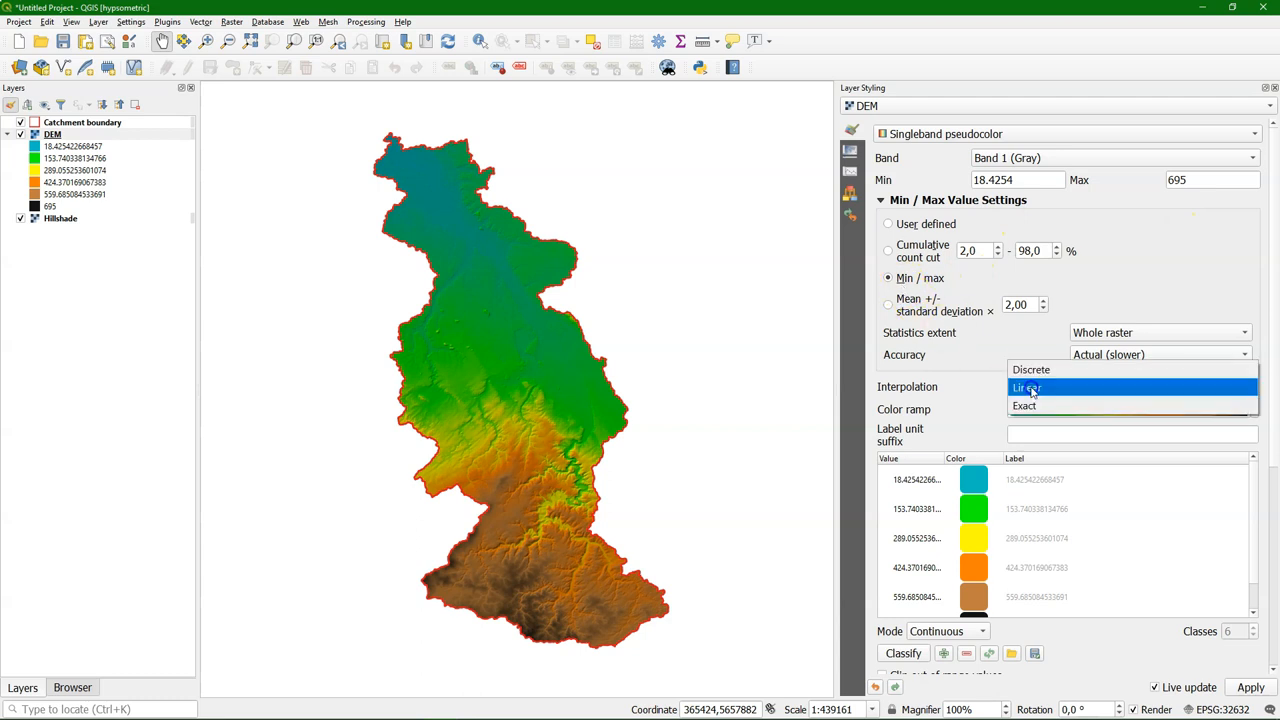
{"action": "left_click", "coordinate": [1031, 370]}
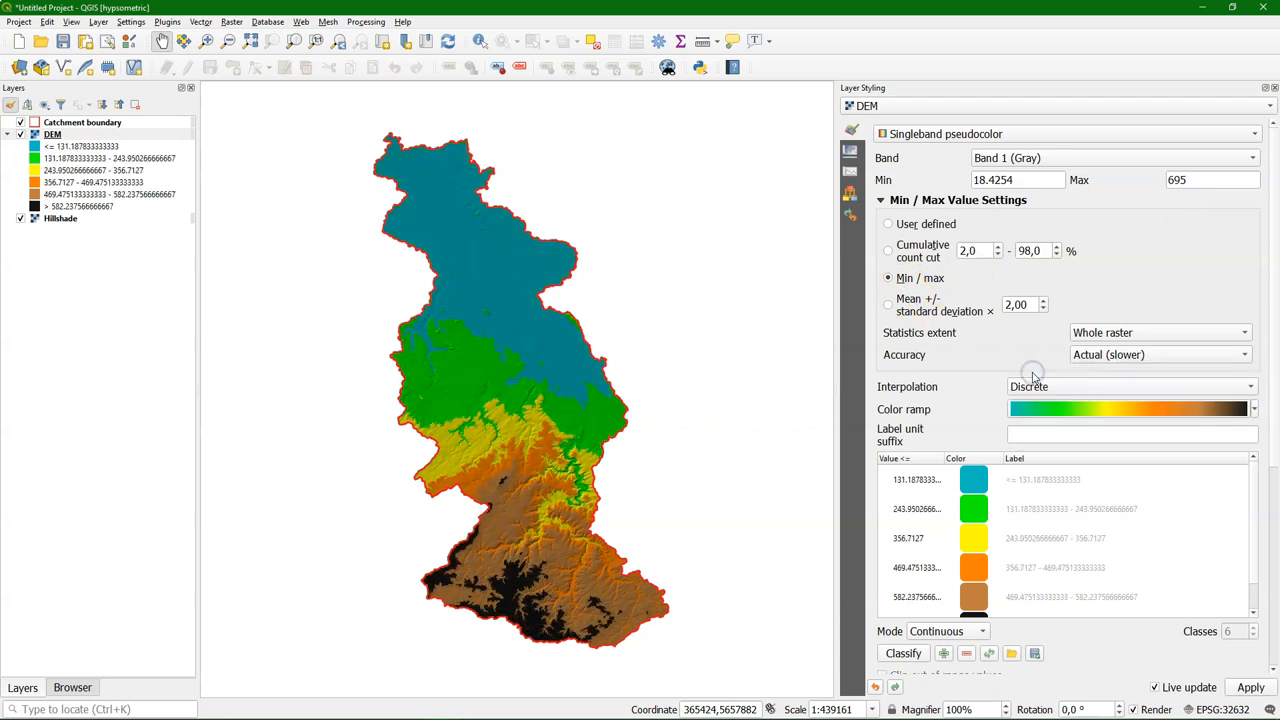
{"action": "left_click_drag", "start_coordinate": [1274, 360], "coordinate": [1272, 478]}
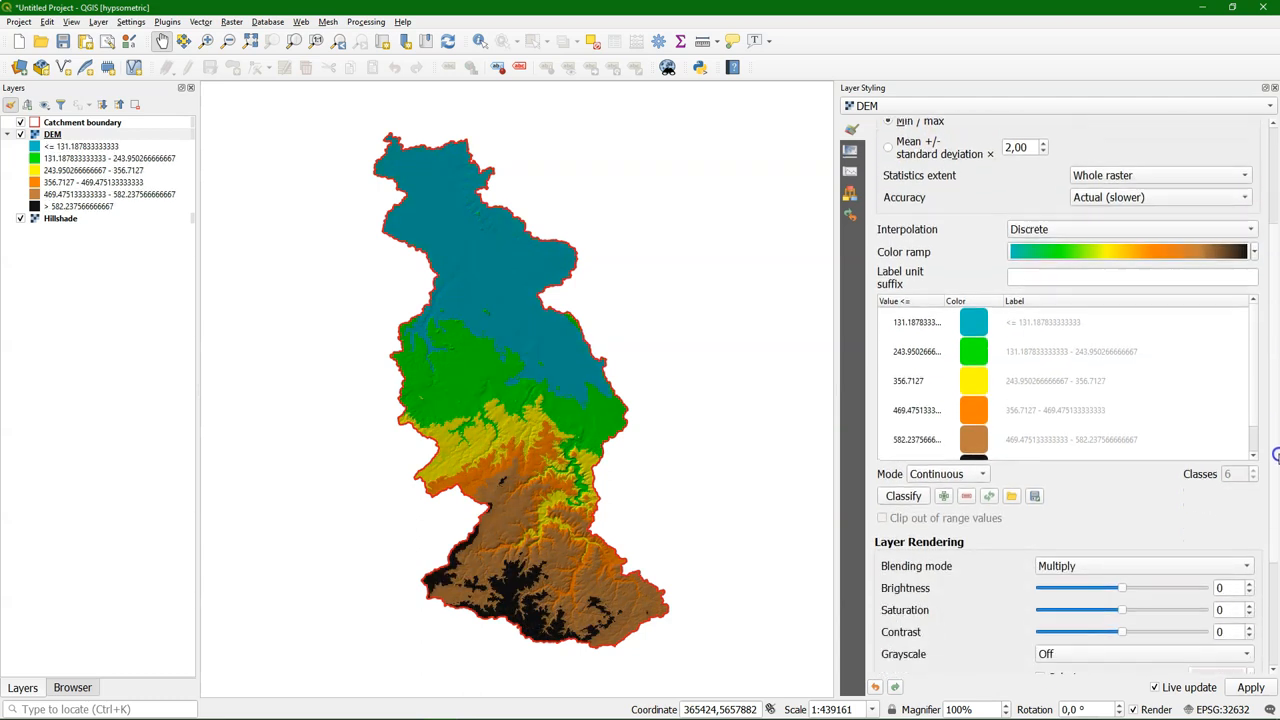
Classify in 9 equal-interval classes and export the colour map to file 'classes'
{"action": "left_click", "coordinate": [948, 438]}
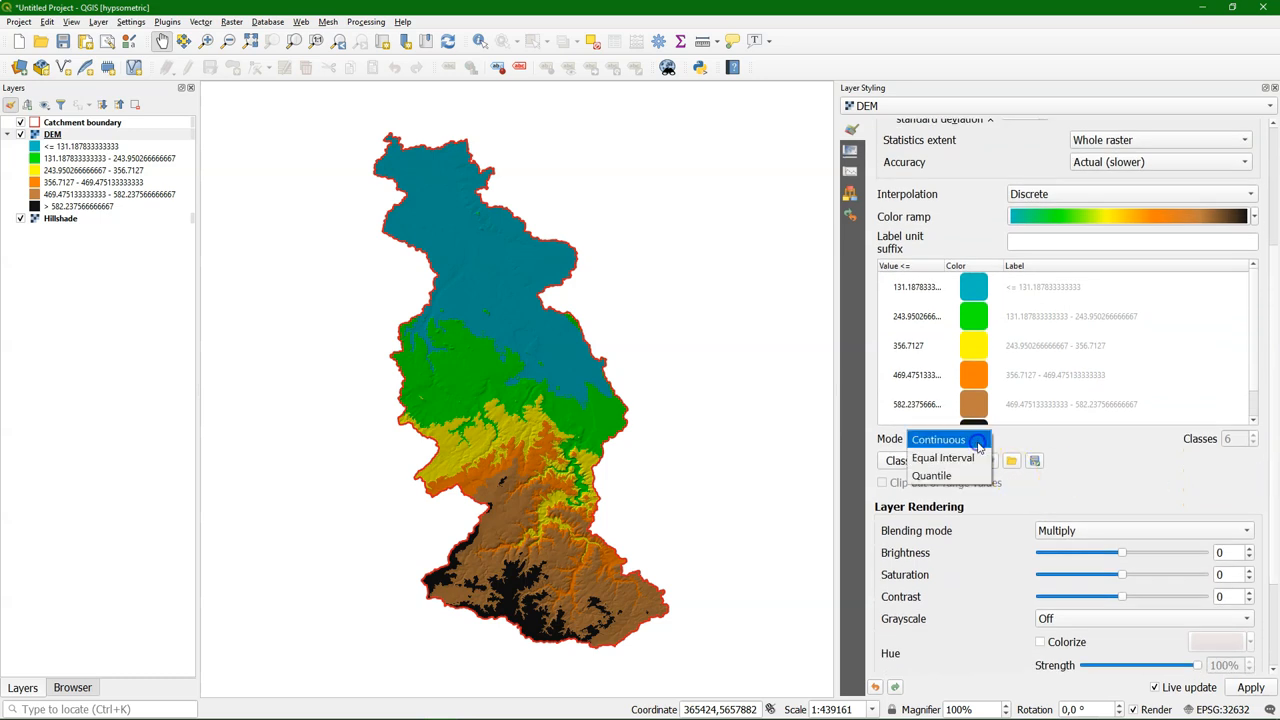
{"action": "left_click", "coordinate": [945, 451]}
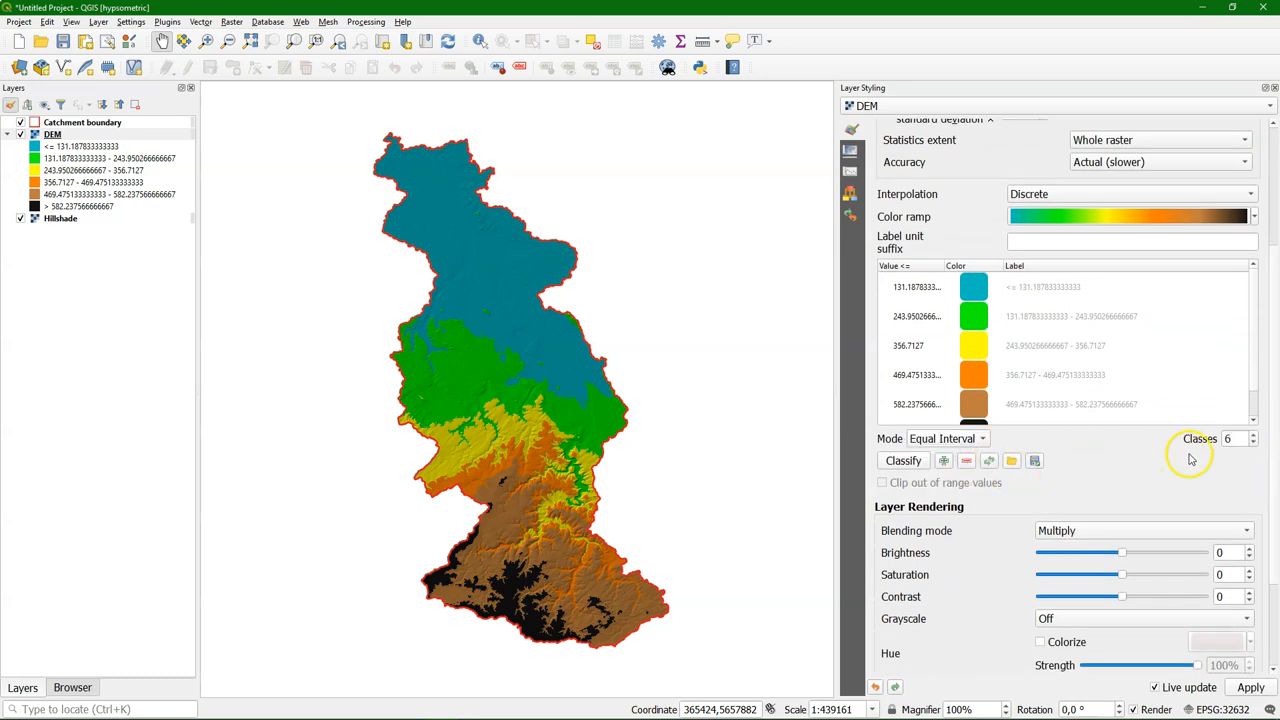
{"action": "double_click", "coordinate": [1231, 439]}
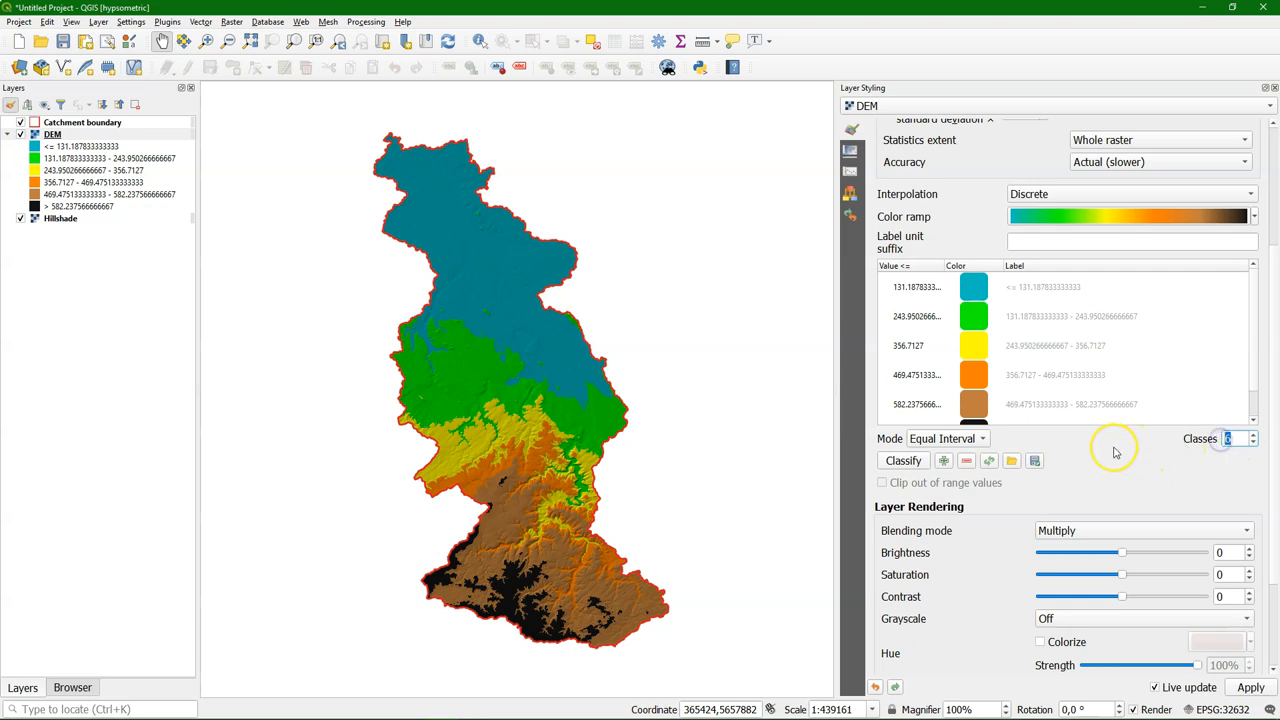
{"action": "type", "text": "9"}
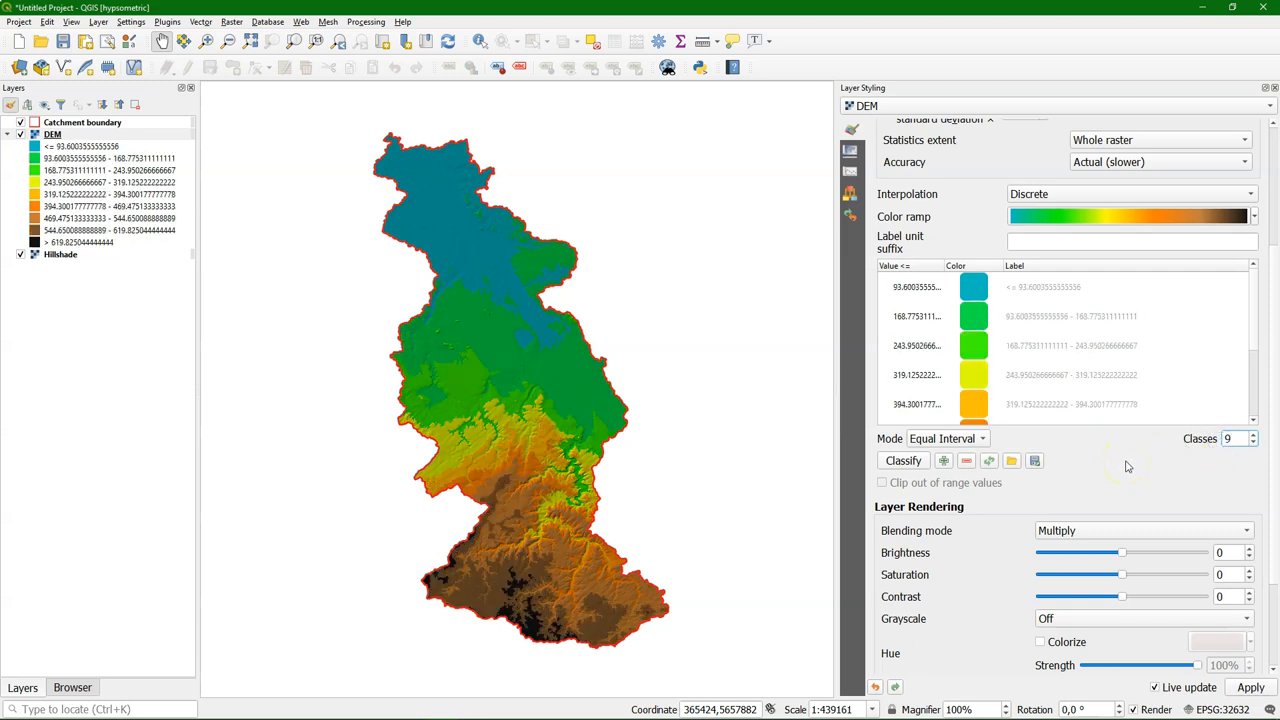
{"action": "left_click", "coordinate": [1037, 461]}
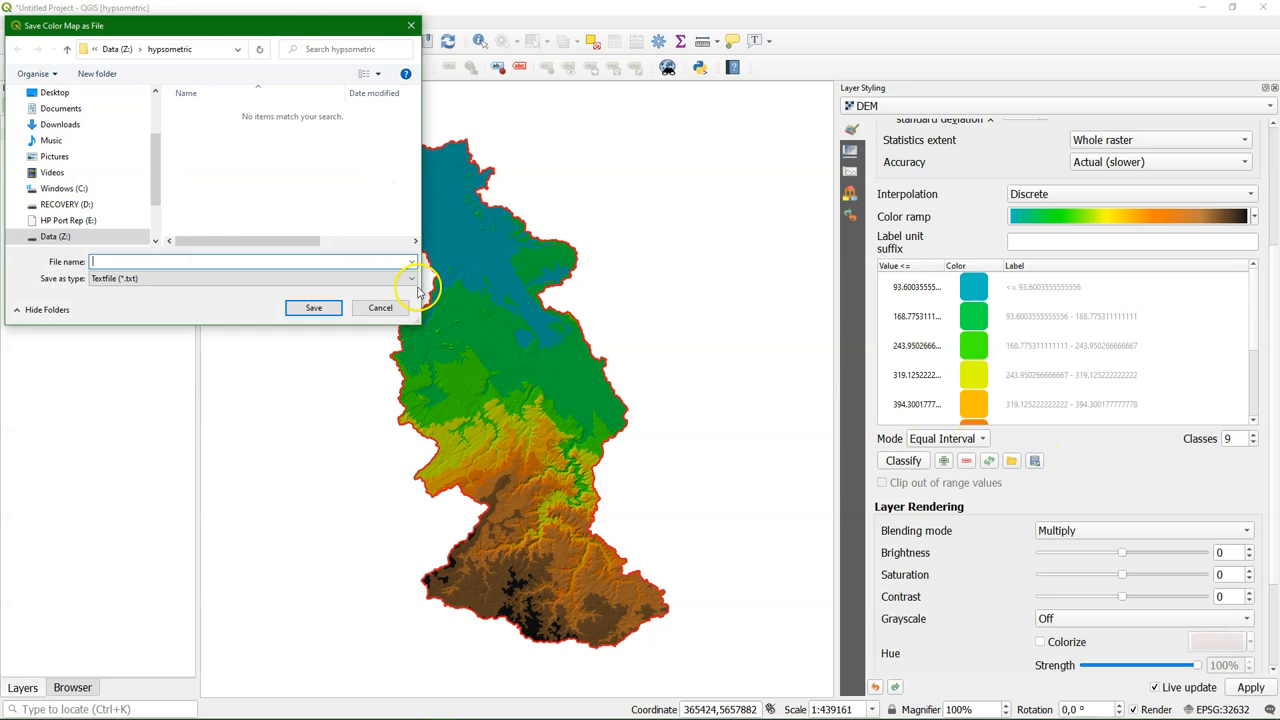
{"action": "left_click", "coordinate": [313, 307]}
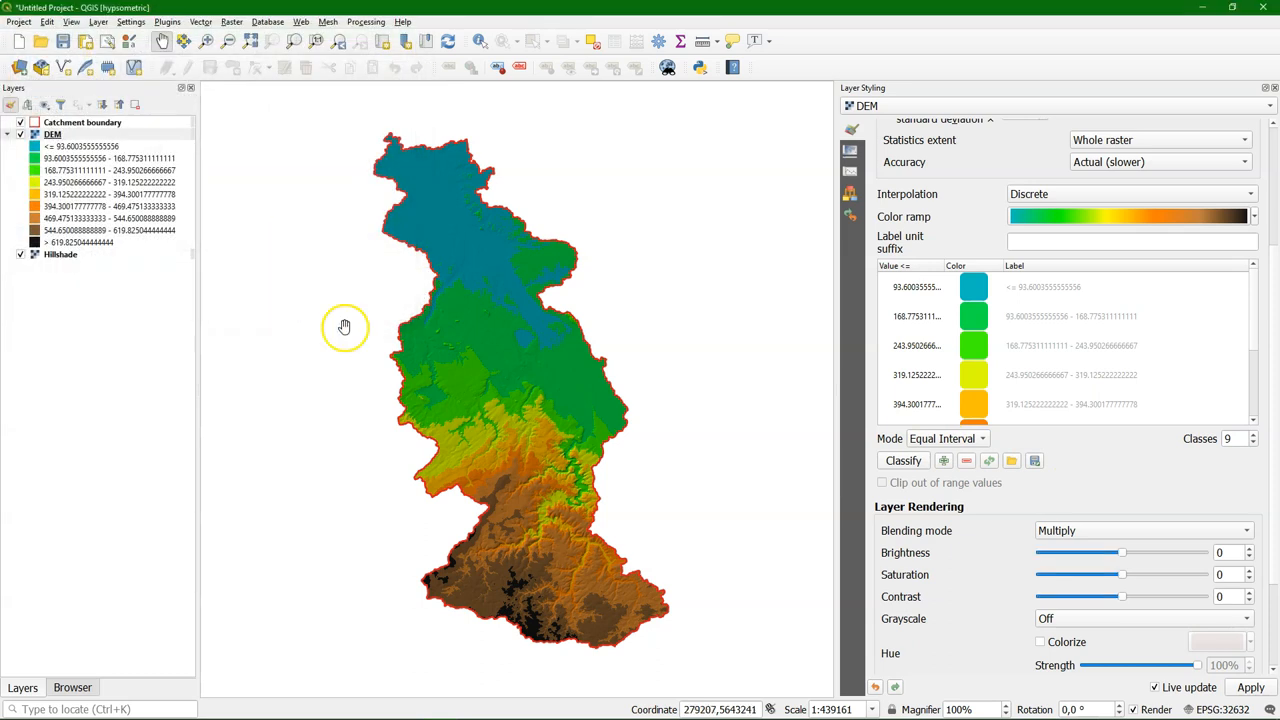
Close Layer Styling and open Reclassify by Table from the Processing Toolbox
{"action": "left_click", "coordinate": [1265, 87]}
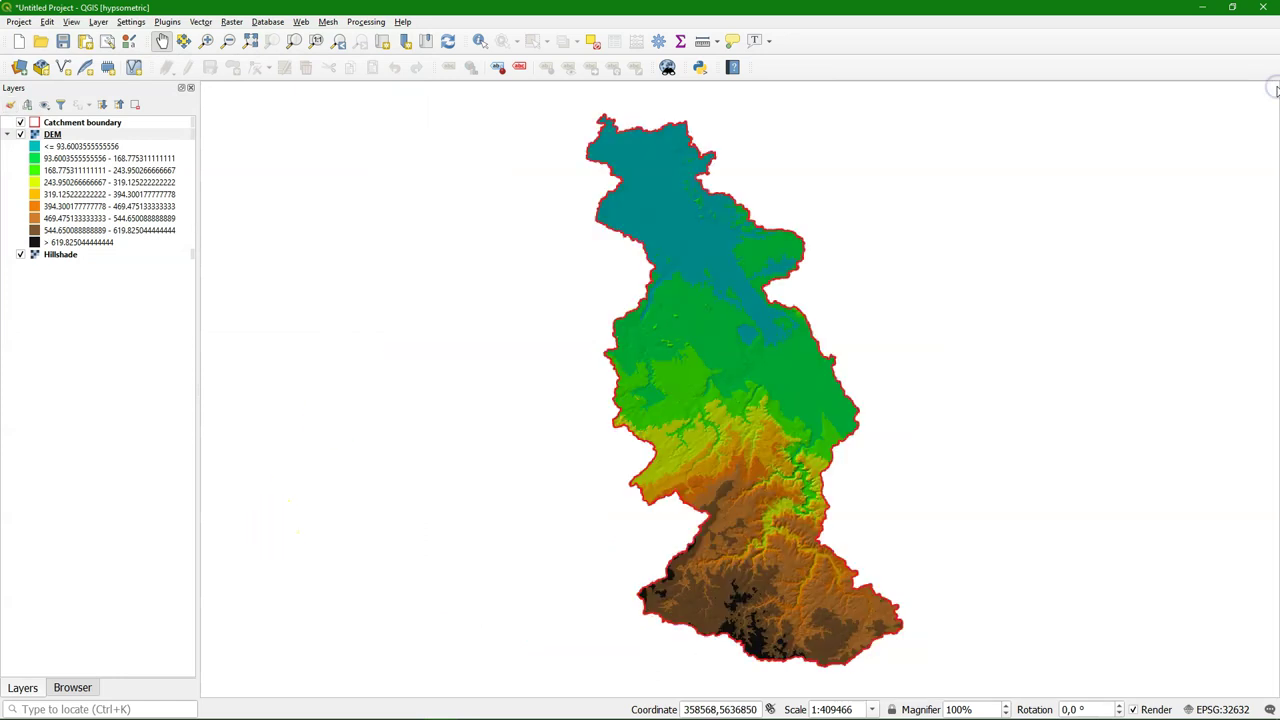
{"action": "left_click", "coordinate": [366, 22]}
{"action": "left_click", "coordinate": [400, 40]}
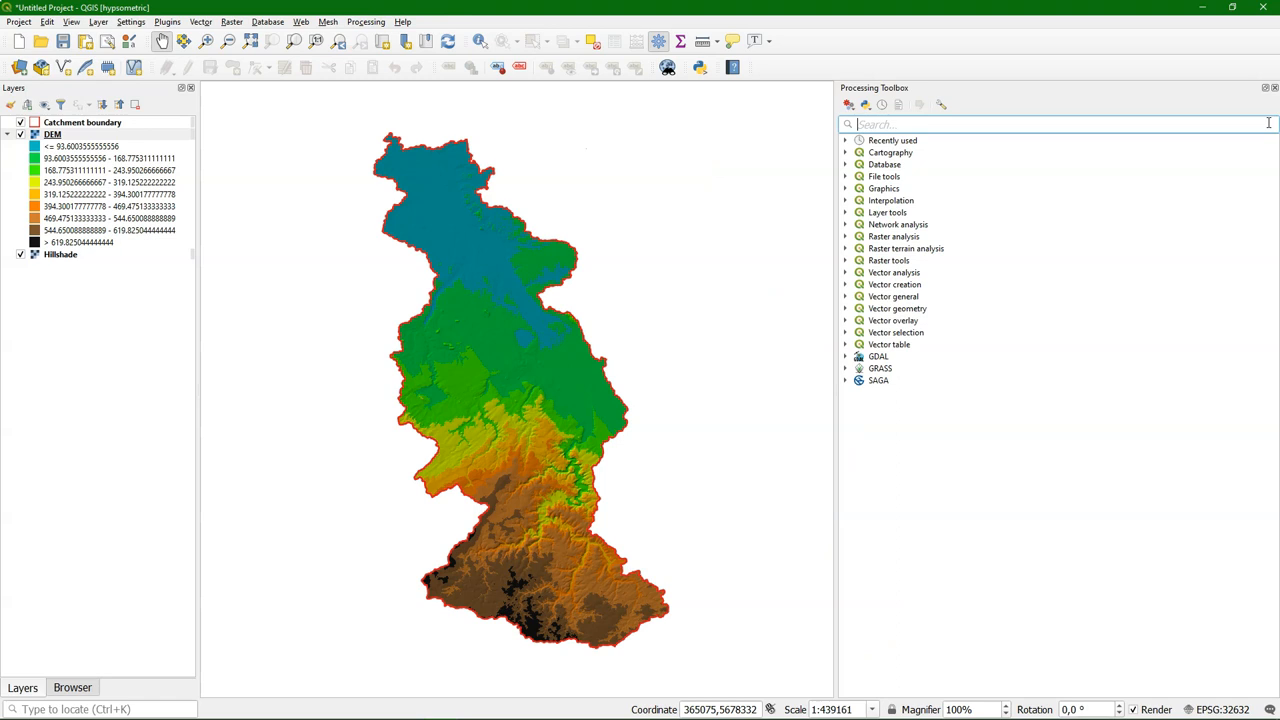
{"action": "type", "text": "classi"}
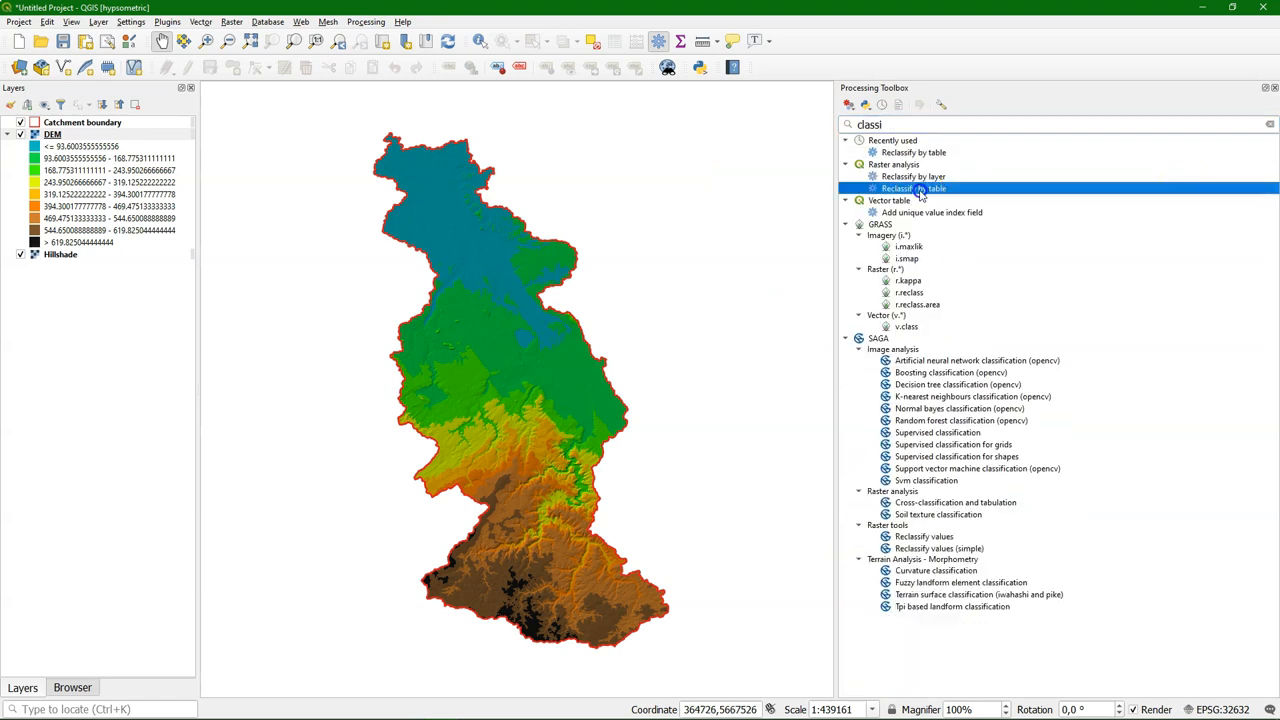
{"action": "double_click", "coordinate": [913, 188]}
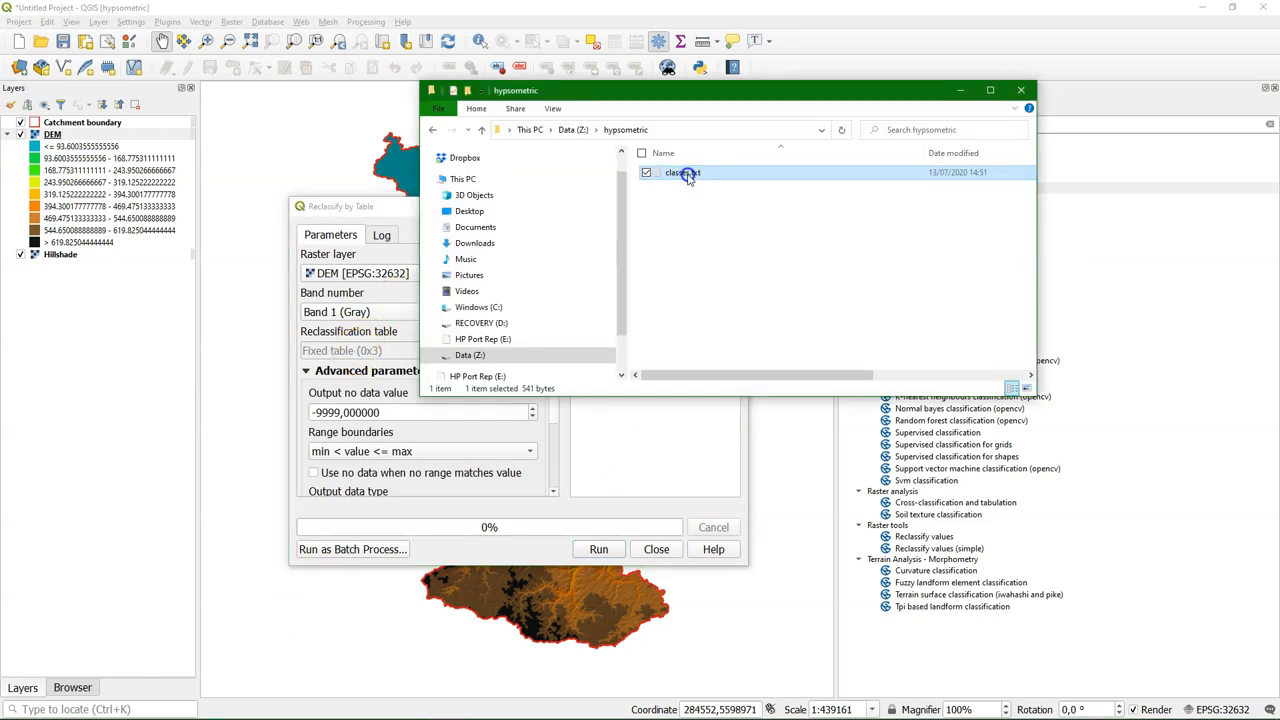
Open the classes text file and add rows to the fixed reclassification table
{"action": "double_click", "coordinate": [689, 175]}
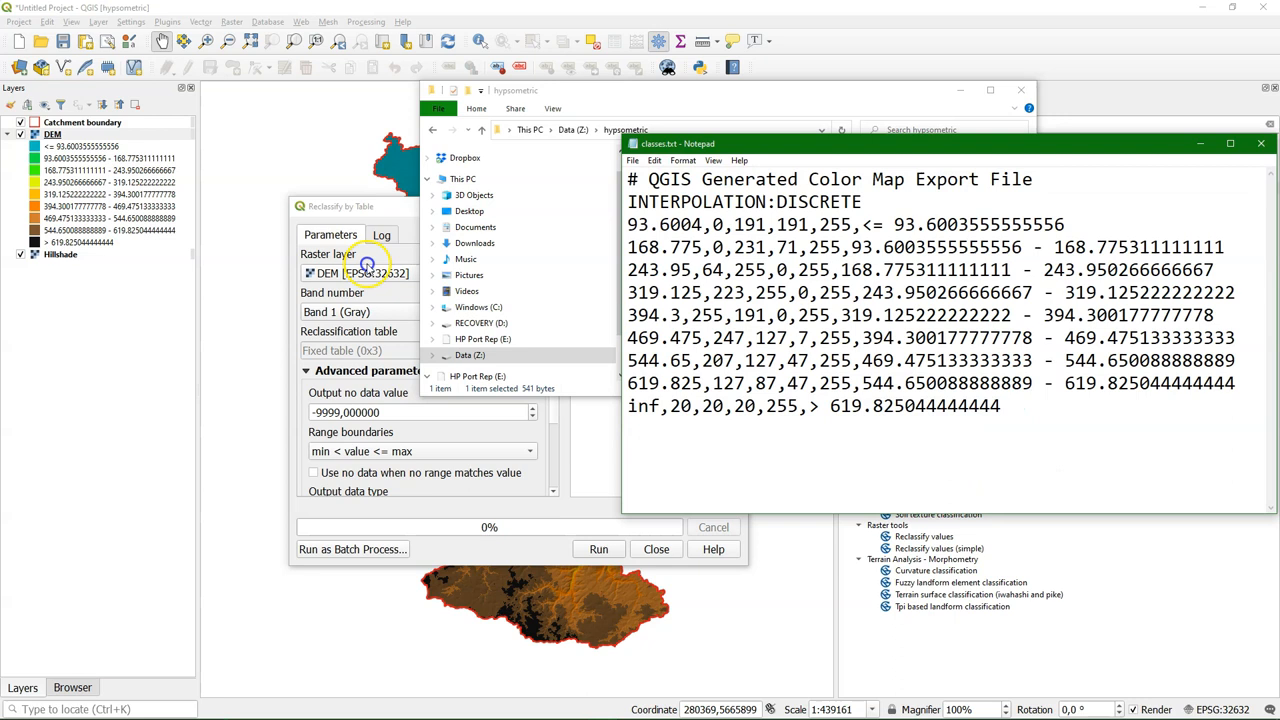
{"action": "left_click", "coordinate": [355, 208]}
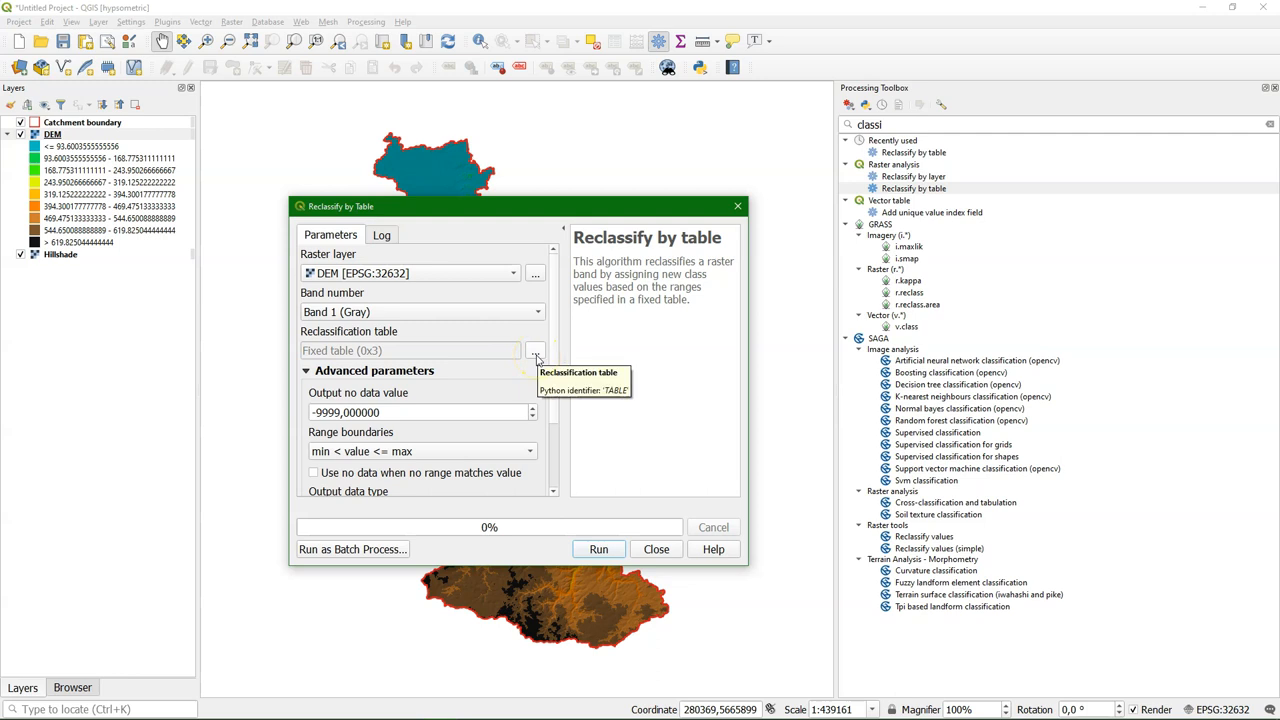
{"action": "left_click", "coordinate": [537, 356]}
{"action": "left_click", "coordinate": [672, 245]}
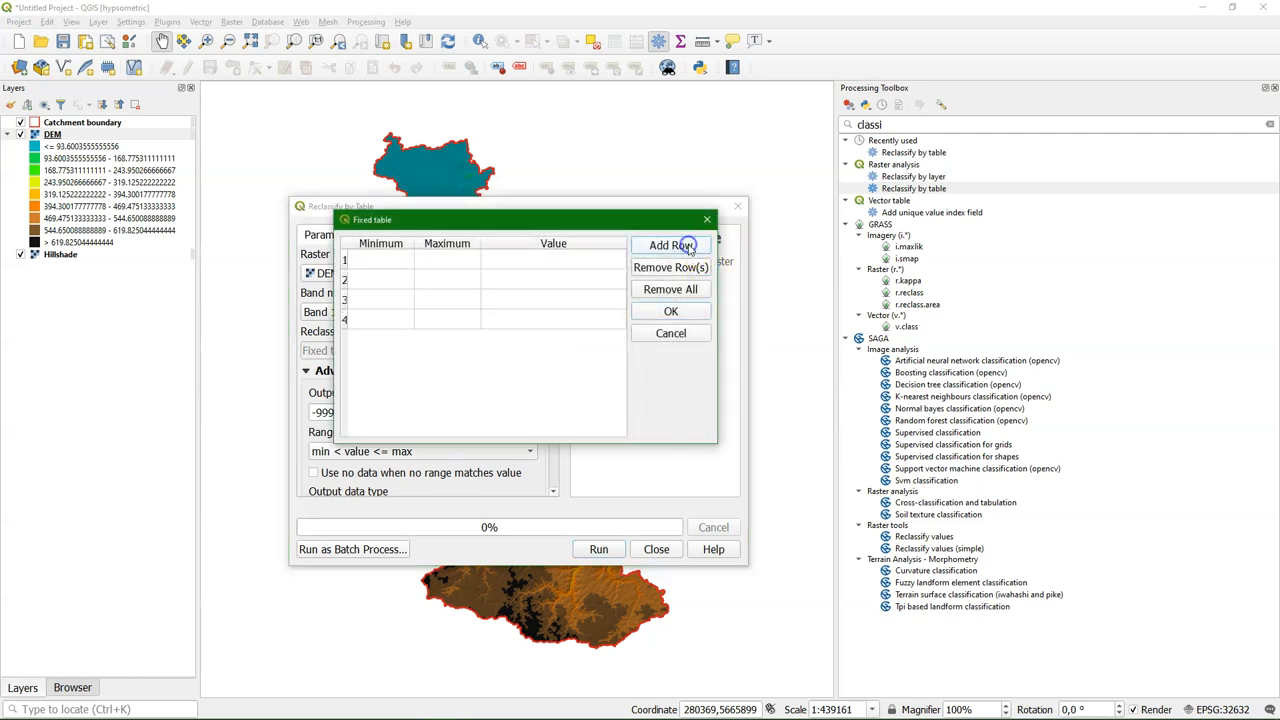
{"action": "left_click", "coordinate": [688, 247]}
{"action": "left_click", "coordinate": [688, 247]}
{"action": "left_click", "coordinate": [688, 247]}
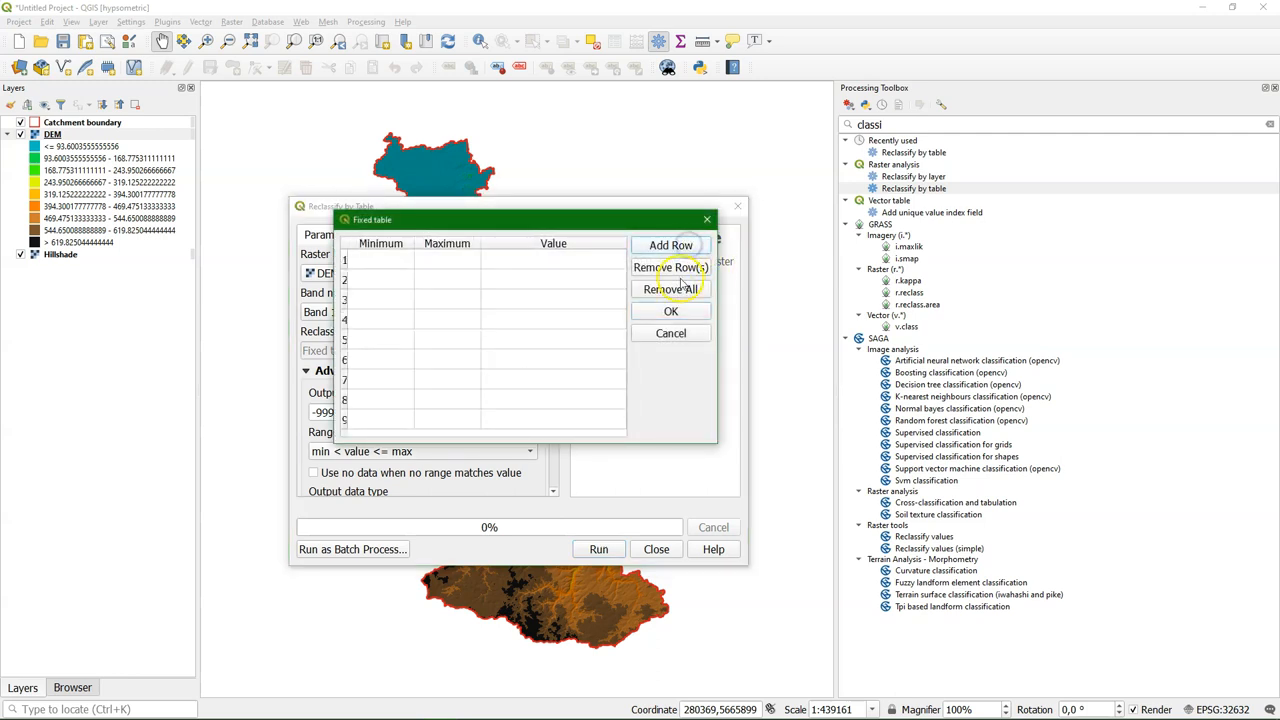
Fill the nine rows' min/max/value breaks copied from classes.txt and confirm the table
{"action": "double_click", "coordinate": [392, 262]}
{"action": "type", "text": "0"}
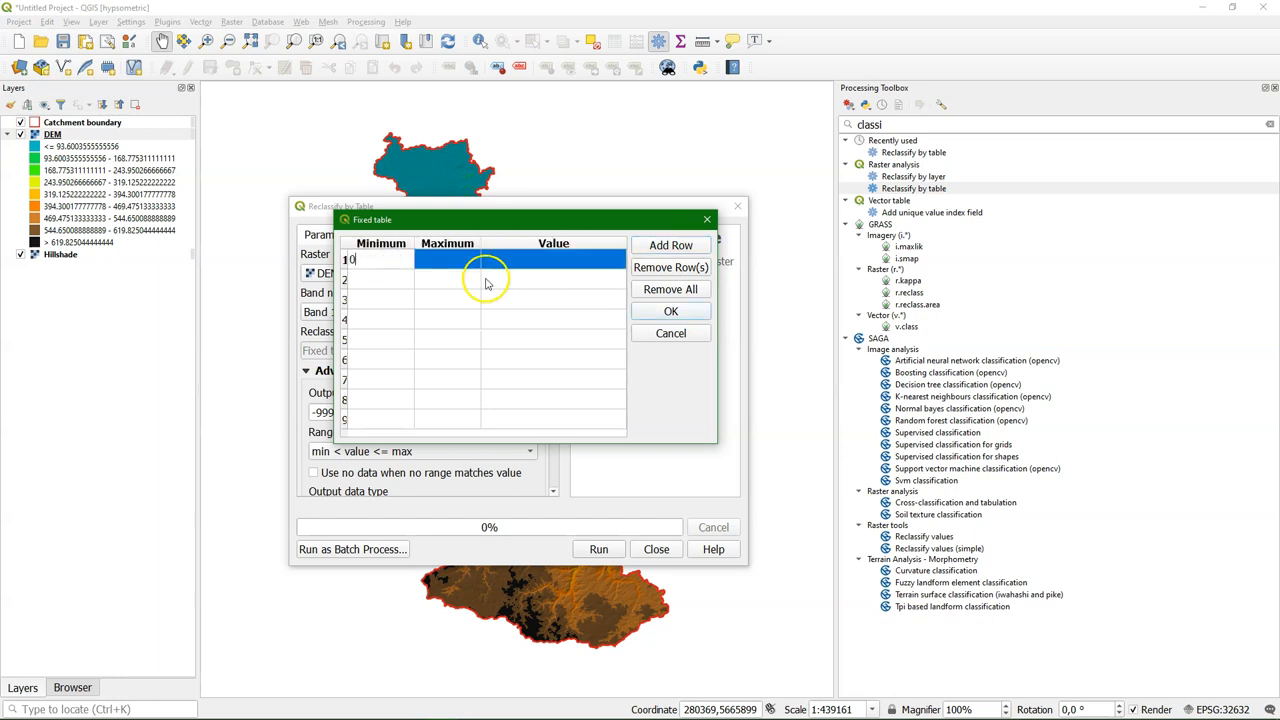
{"action": "key", "text": "alt+Tab"}
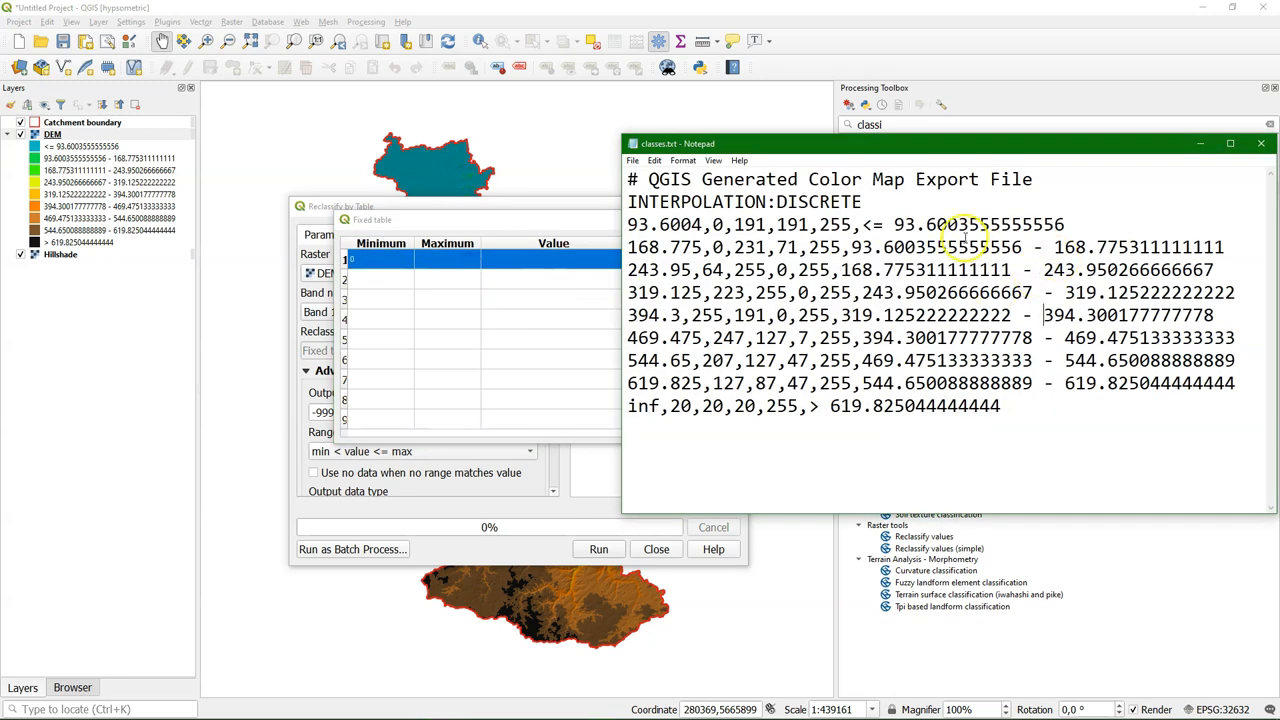
{"action": "left_click_drag", "start_coordinate": [895, 224], "coordinate": [1064, 224]}
{"action": "key", "text": "ctrl+c"}
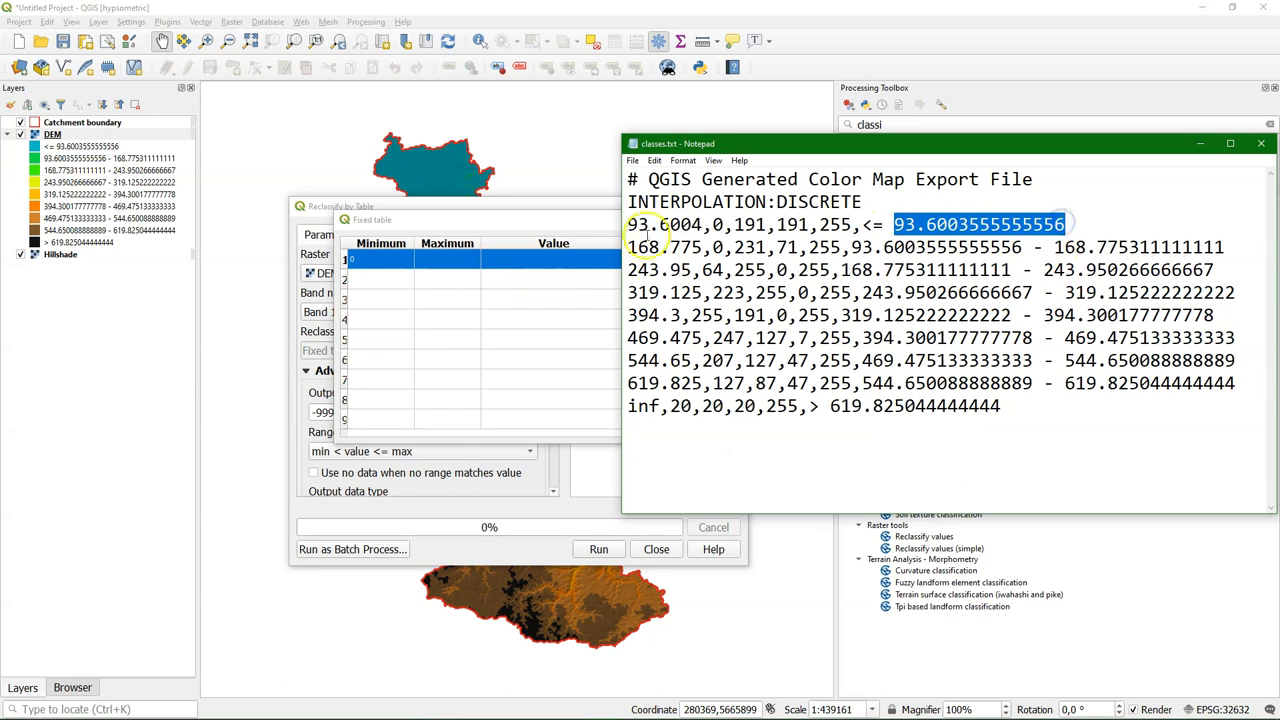
{"action": "double_click", "coordinate": [449, 260]}
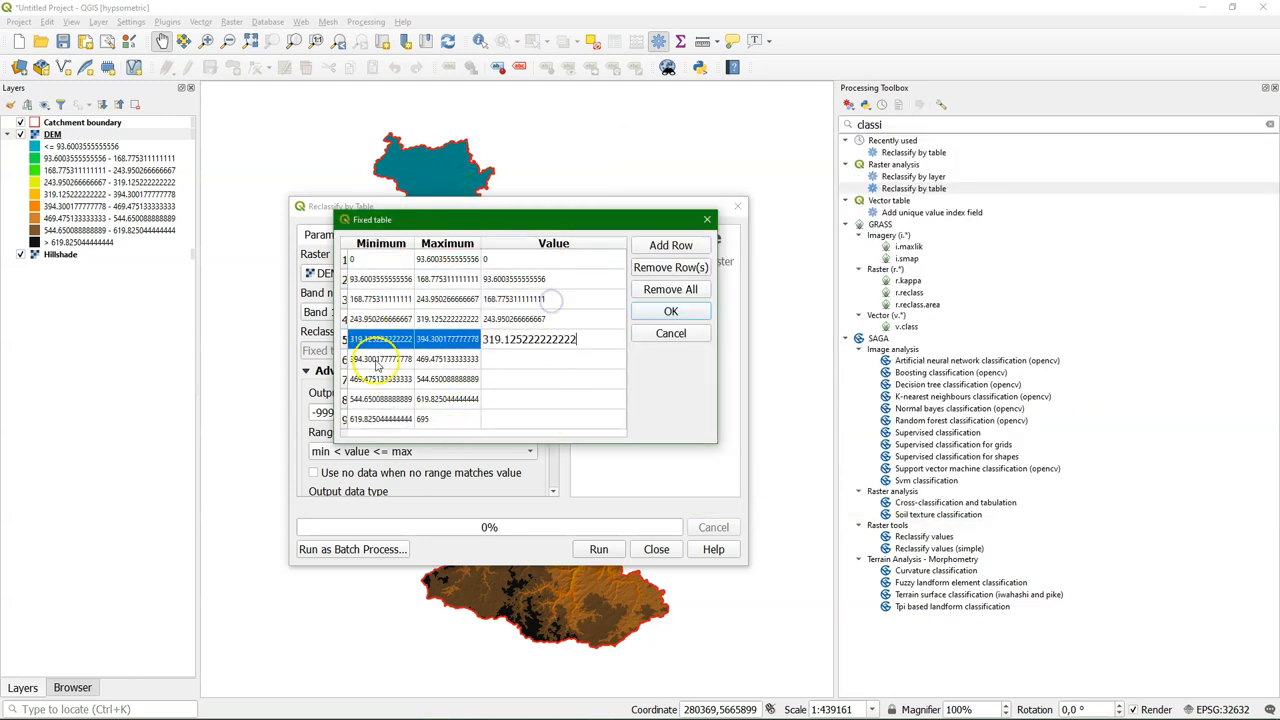
{"action": "left_click", "coordinate": [670, 311]}
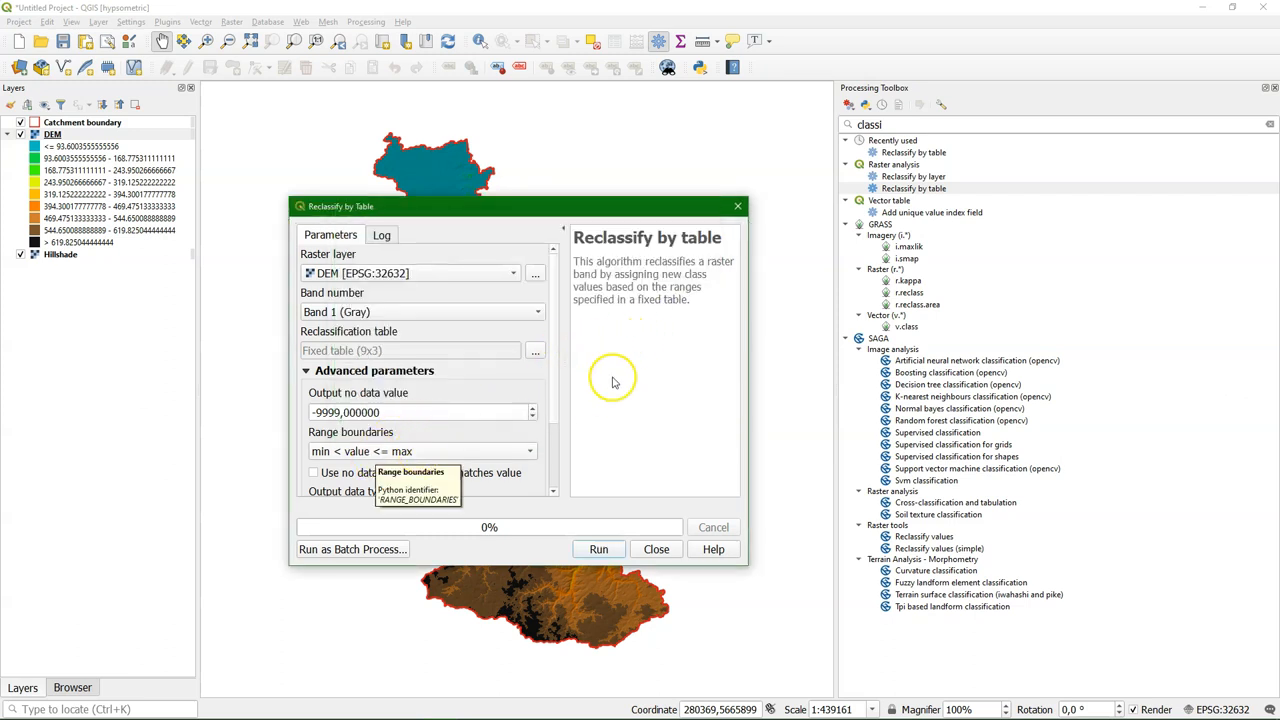
{"action": "left_click_drag", "start_coordinate": [552, 392], "coordinate": [550, 460]}
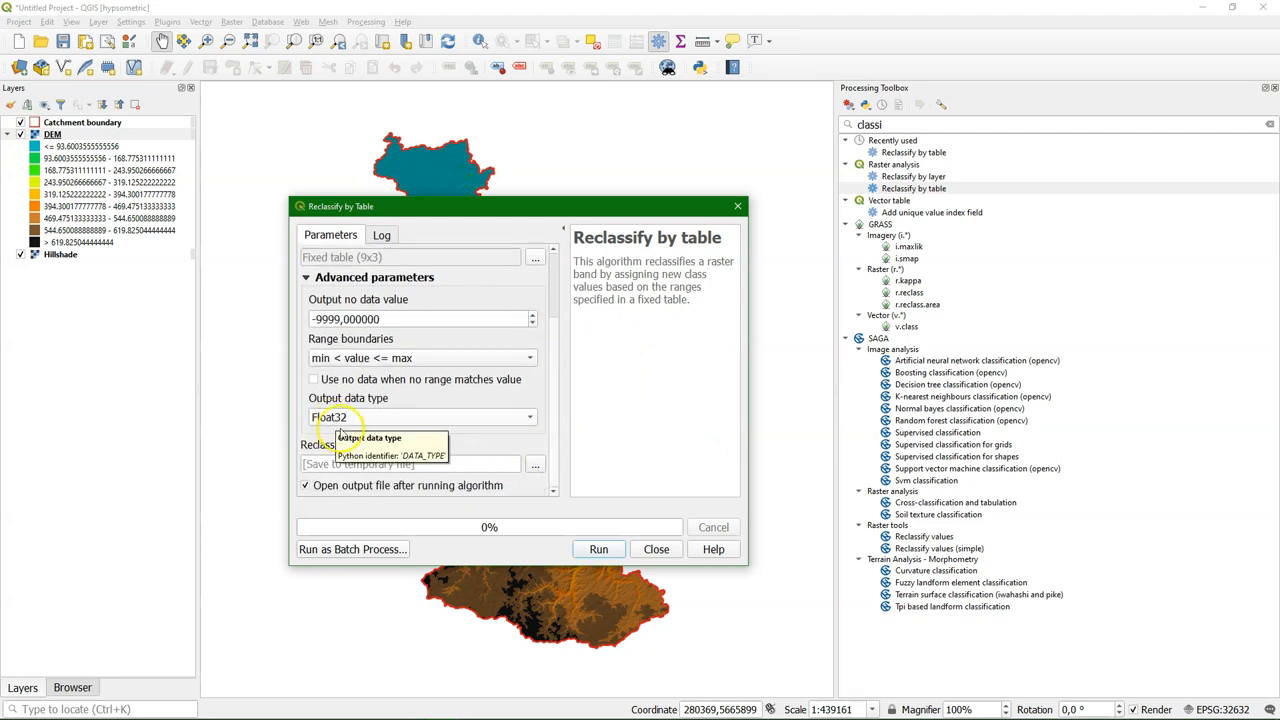
Save the output to file dem_reclass, run the reclassification and close the tool
{"action": "left_click", "coordinate": [533, 468]}
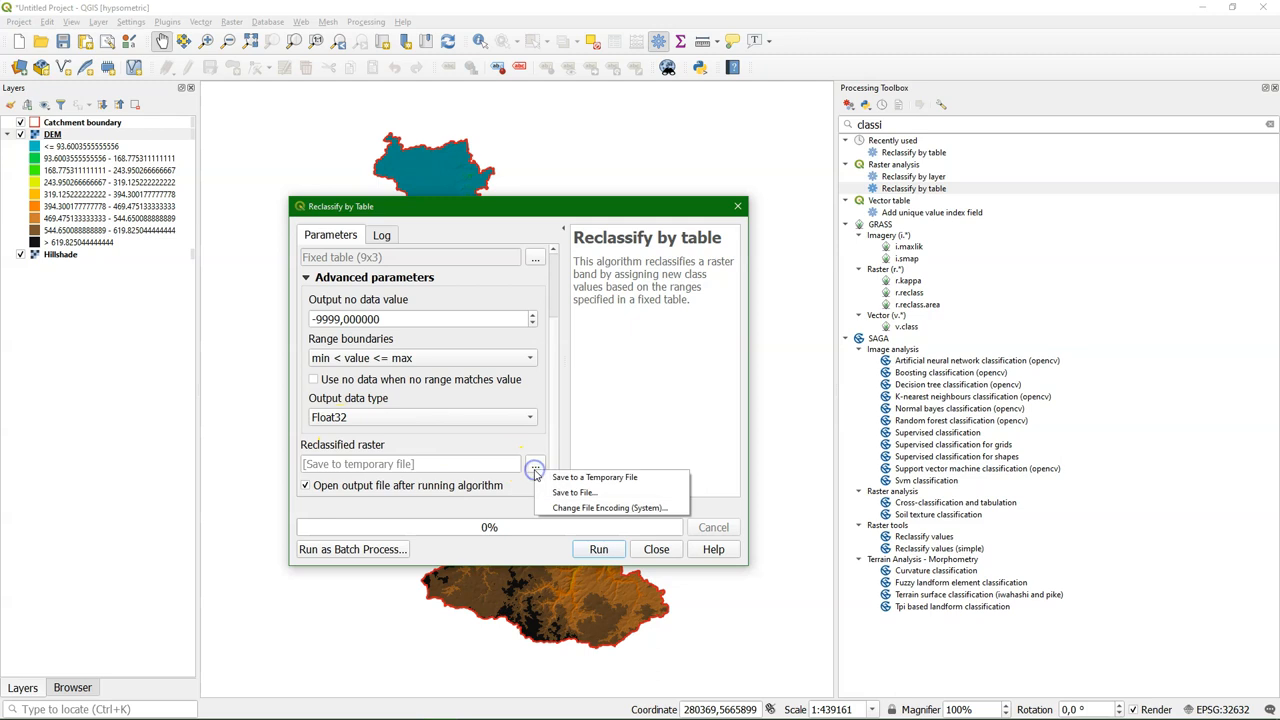
{"action": "left_click", "coordinate": [573, 491]}
{"action": "type", "text": "dem_rec"}
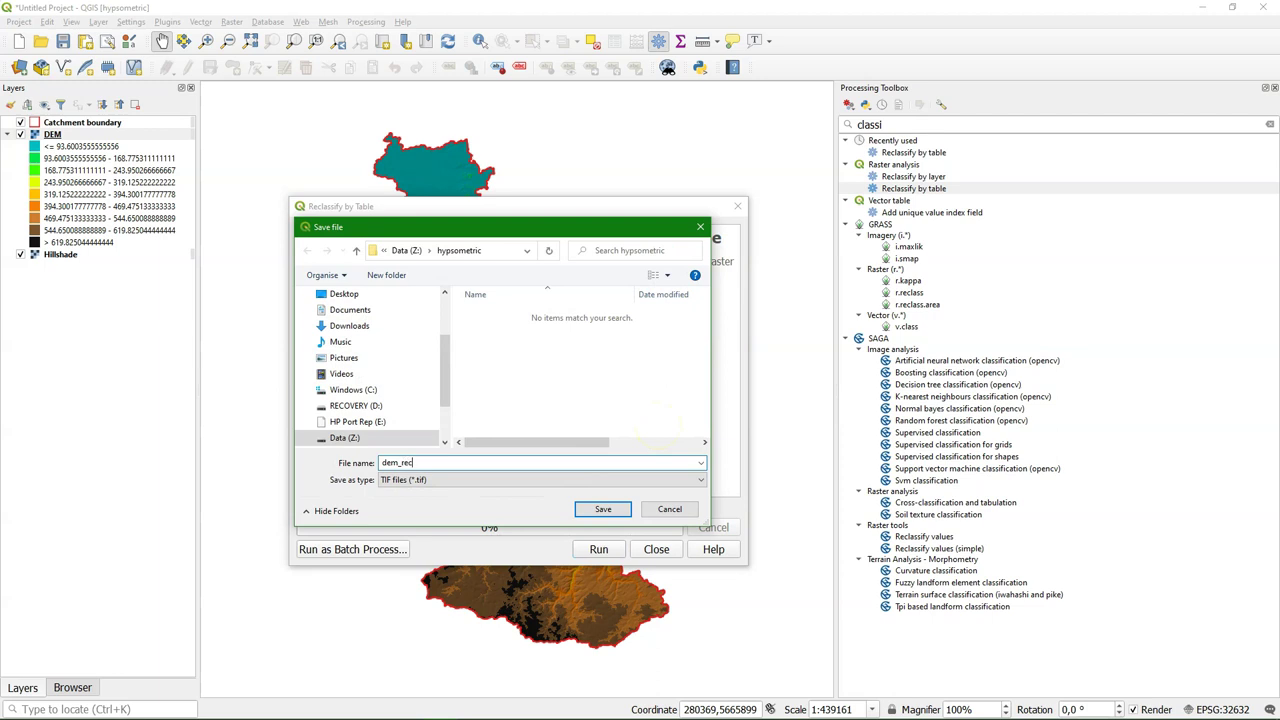
{"action": "type", "text": "lass"}
{"action": "left_click", "coordinate": [603, 509]}
{"action": "left_click", "coordinate": [598, 549]}
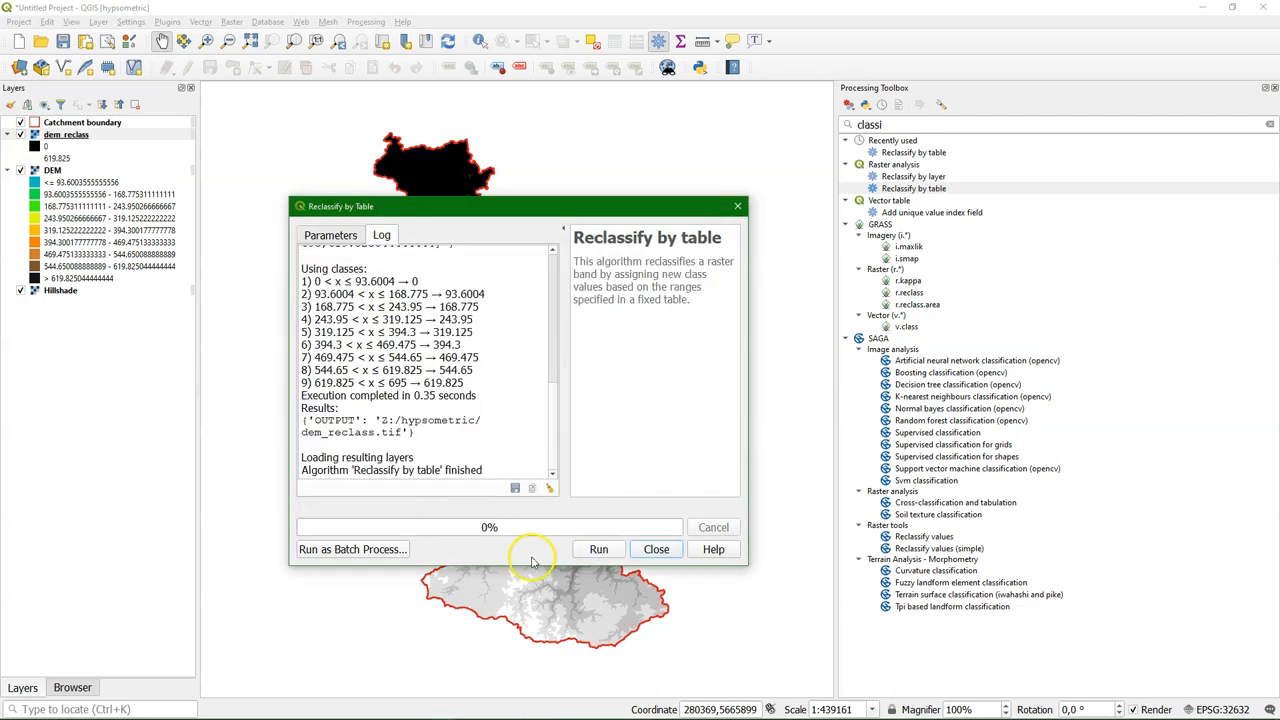
{"action": "left_click", "coordinate": [657, 549]}
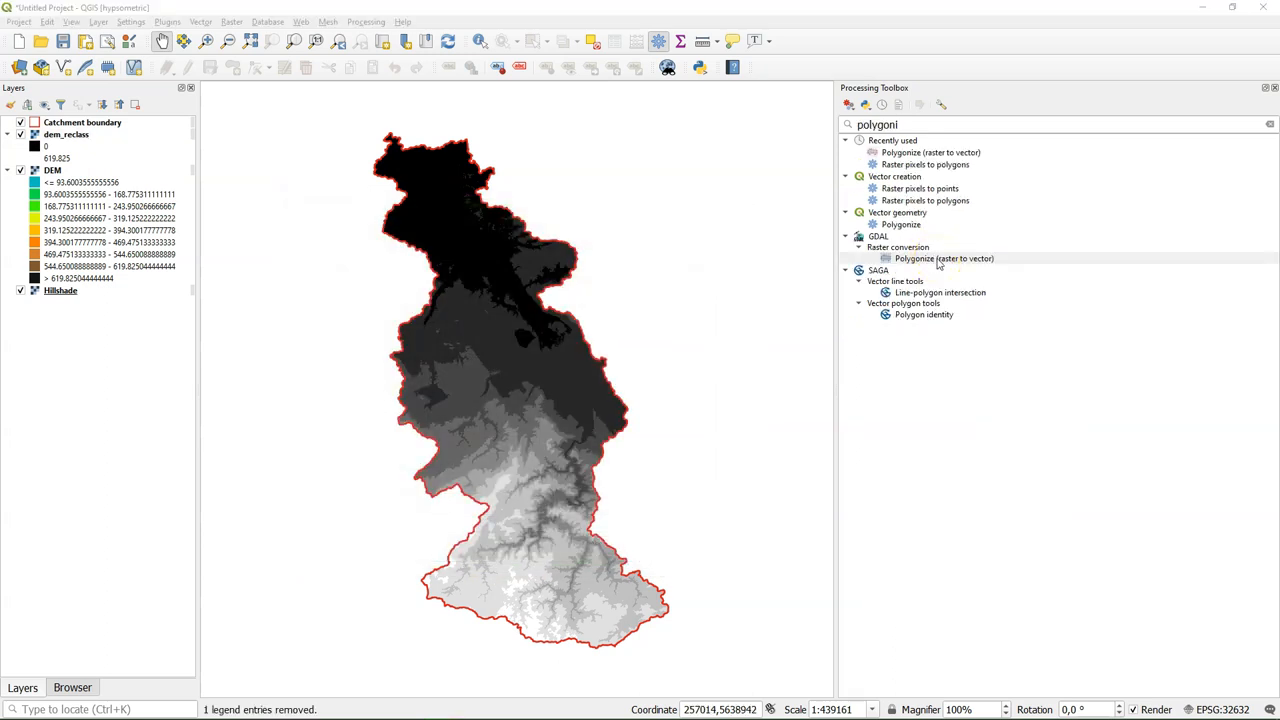
Open and dismiss the Polygonize tool, then pick Raster pixels to polygons instead
{"action": "left_click", "coordinate": [901, 224]}
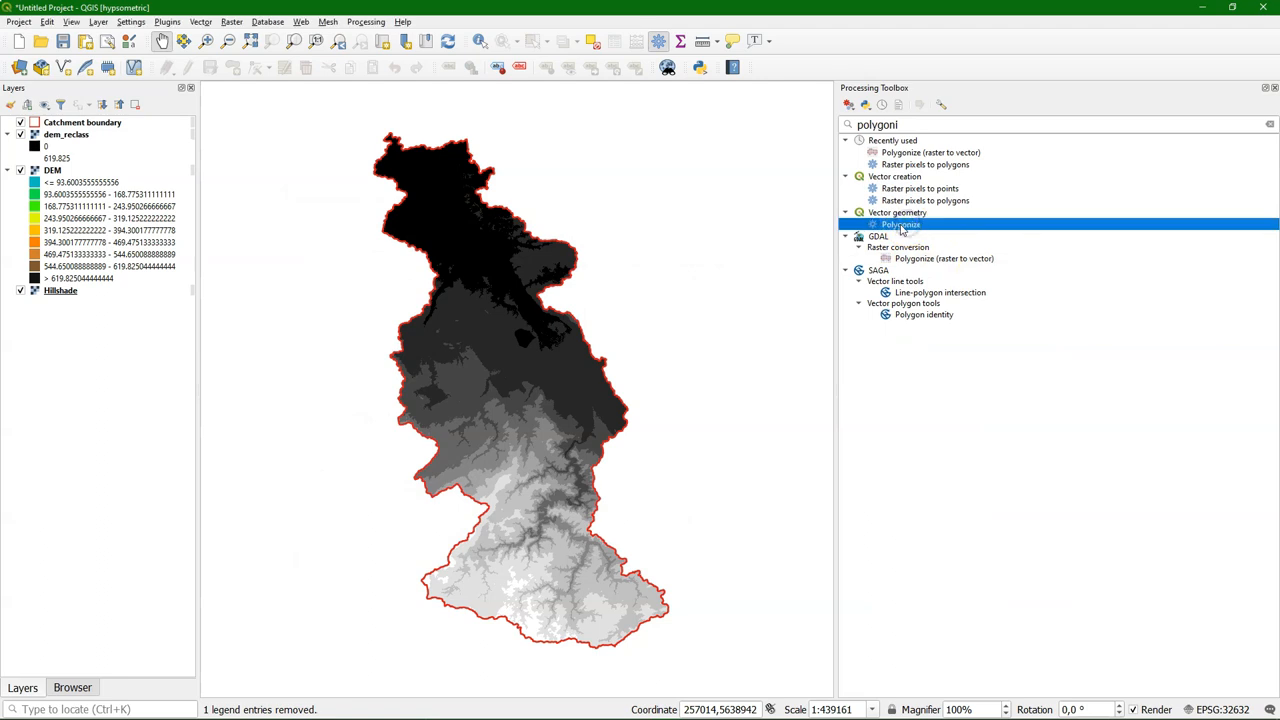
{"action": "double_click", "coordinate": [901, 224]}
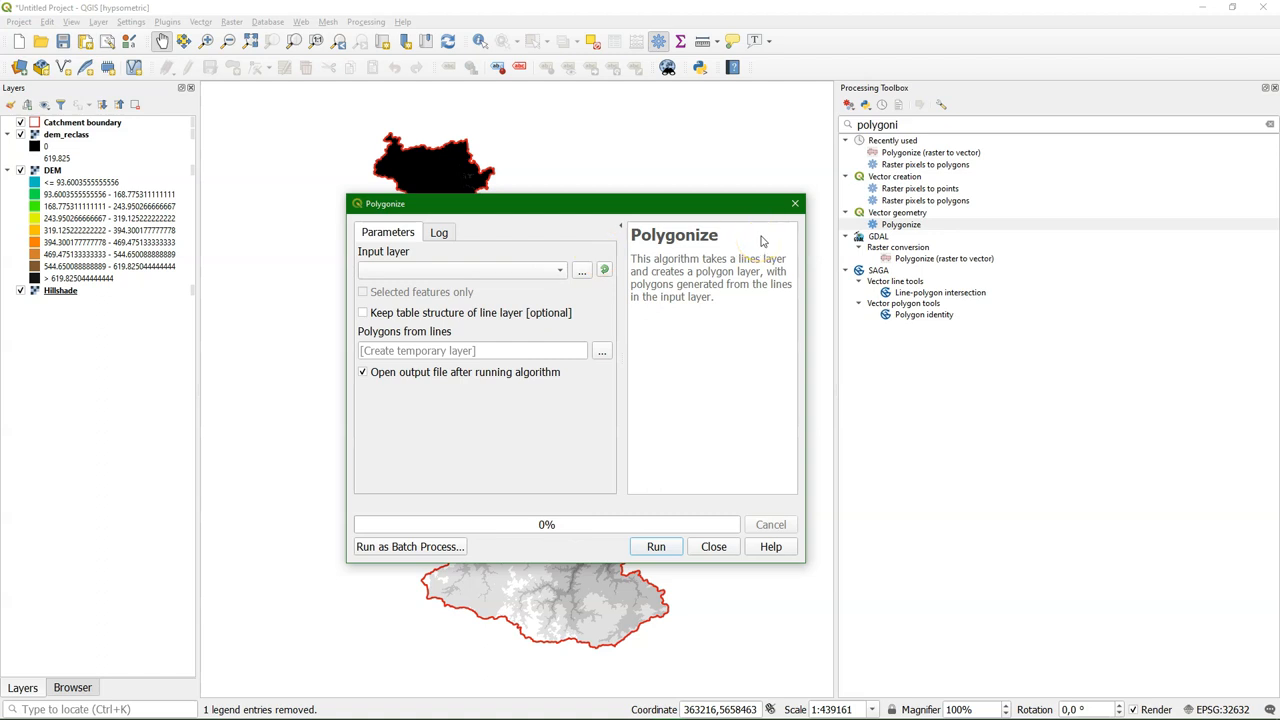
{"action": "left_click", "coordinate": [795, 204]}
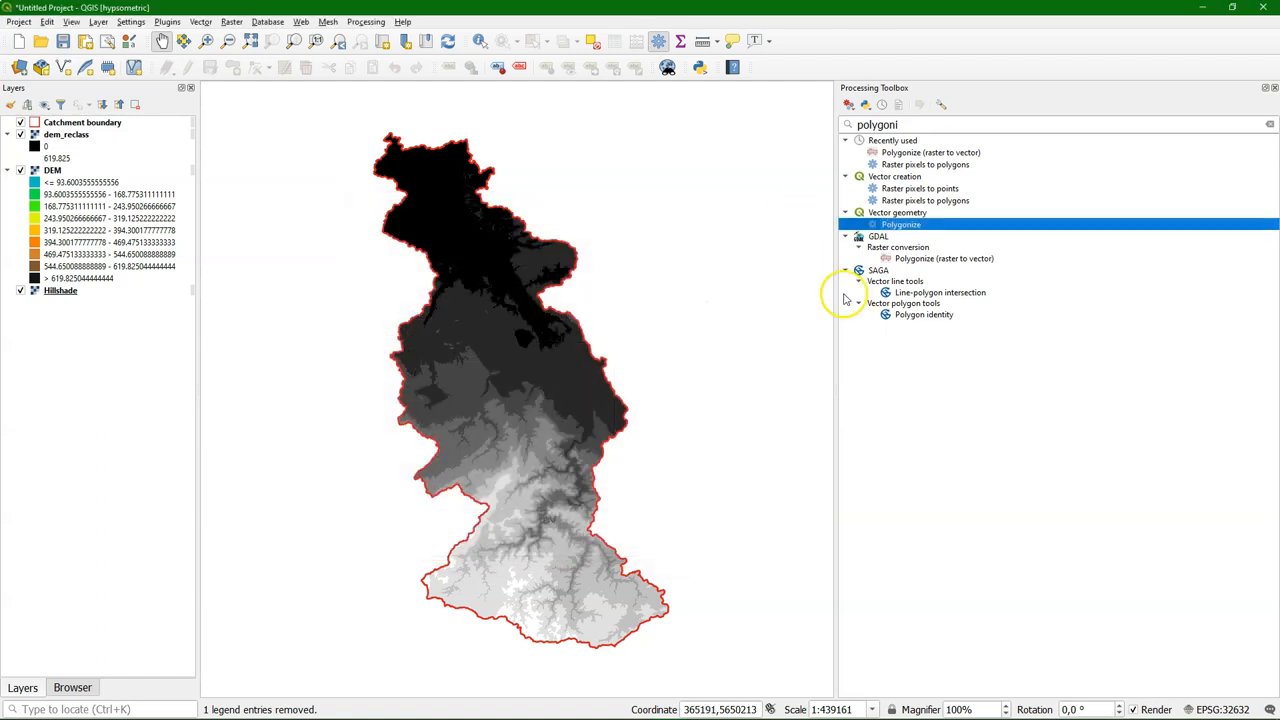
{"action": "left_click", "coordinate": [1017, 308]}
{"action": "left_click", "coordinate": [925, 200]}
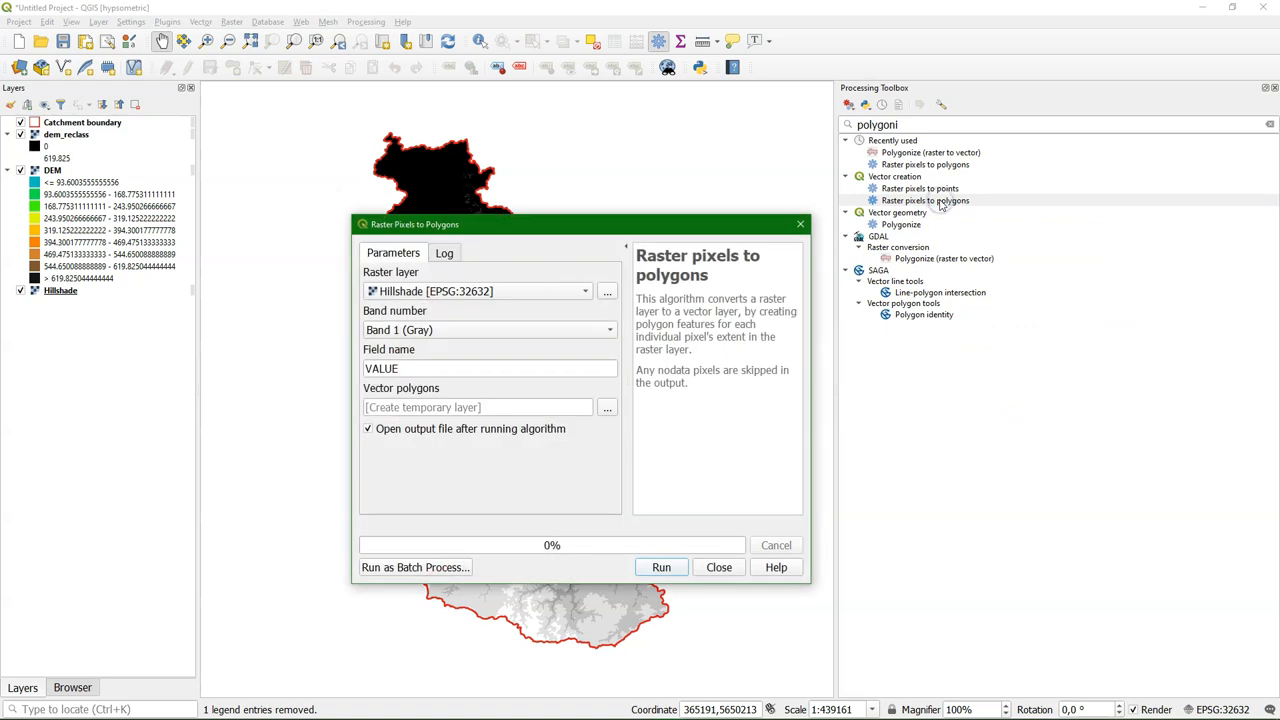
Set dem_reclass as the input raster and name the output field Elevation
{"action": "left_click", "coordinate": [572, 291]}
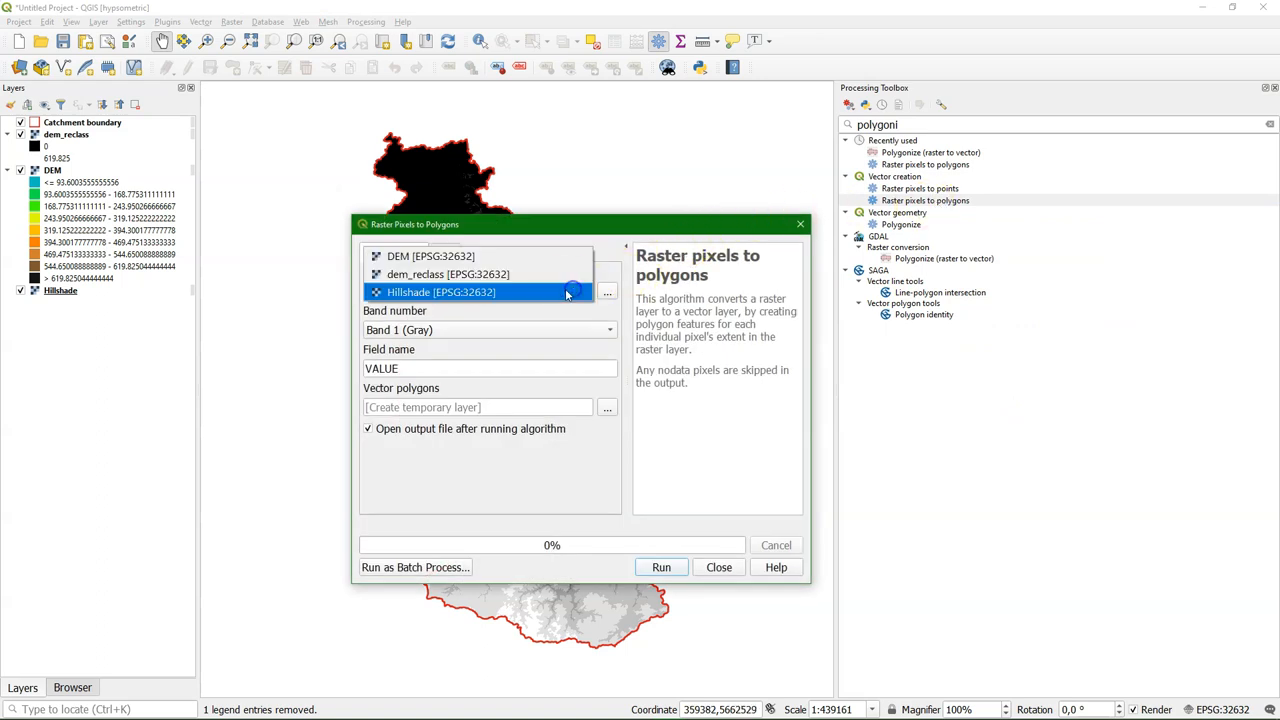
{"action": "left_click", "coordinate": [430, 274]}
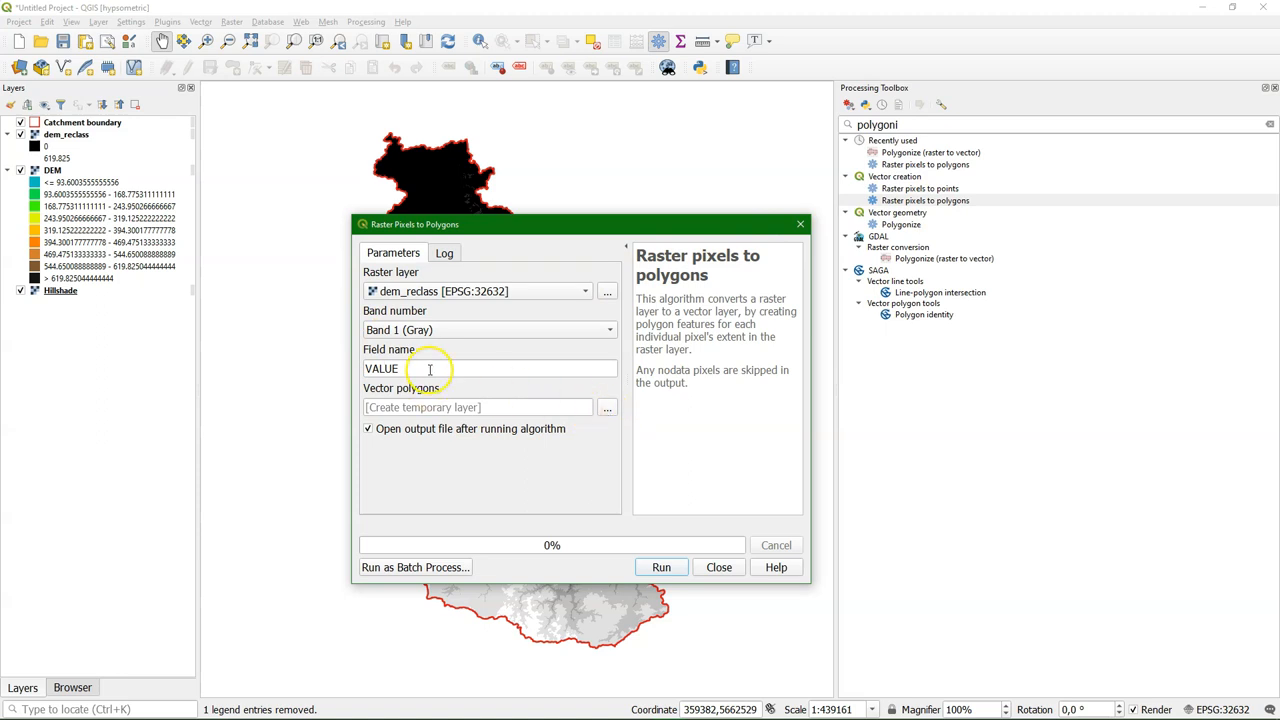
{"action": "left_click_drag", "start_coordinate": [430, 369], "coordinate": [340, 369]}
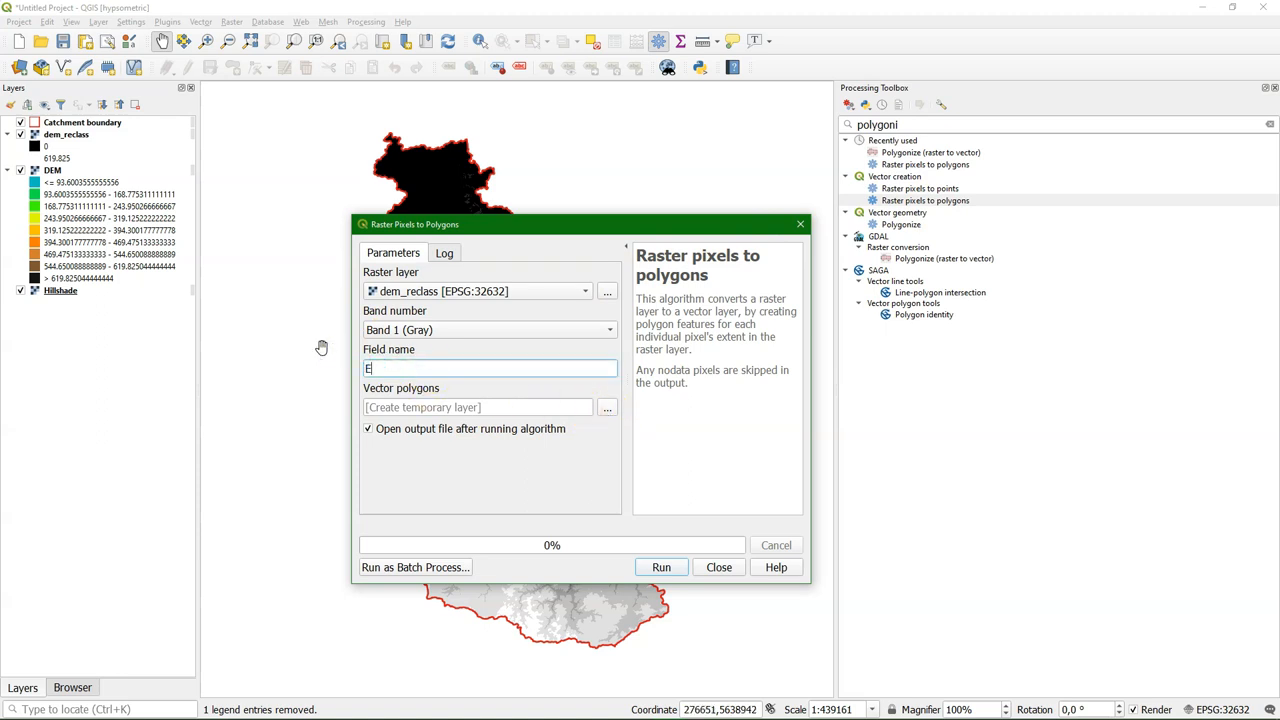
Save the polygons to demclasses.shp, run the conversion and close the tool
{"action": "left_click", "coordinate": [607, 408]}
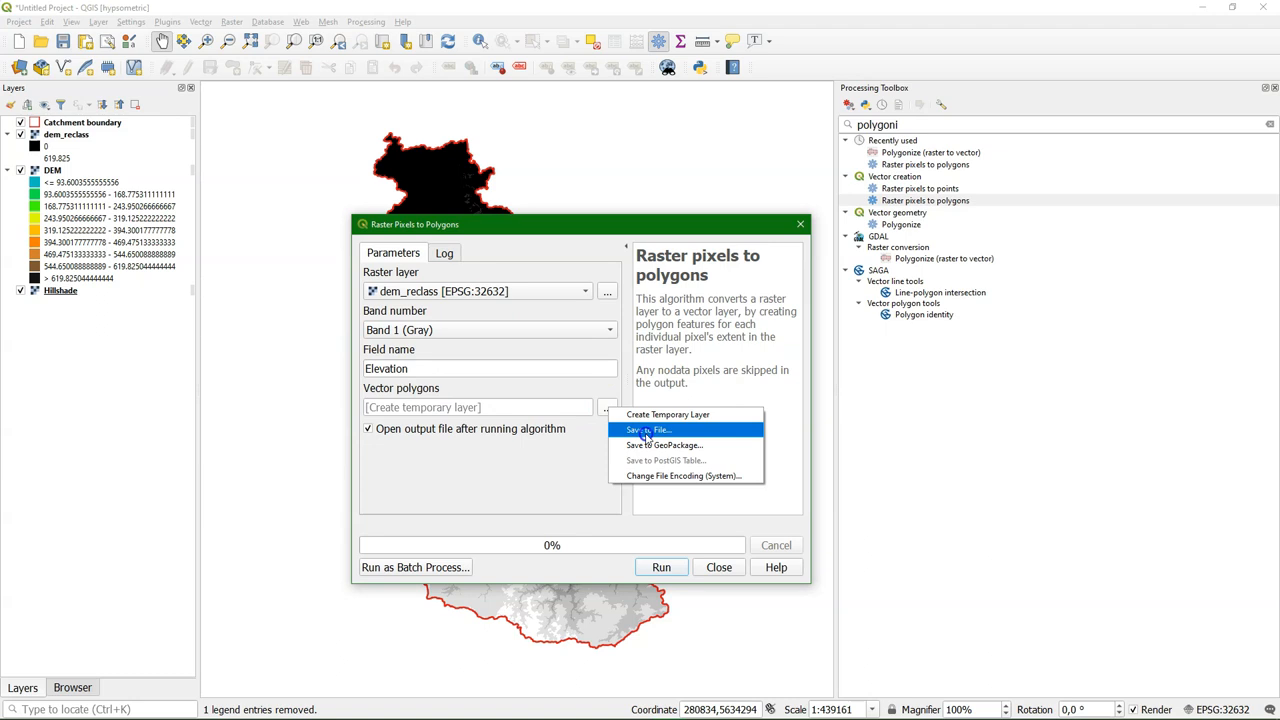
{"action": "left_click", "coordinate": [650, 430]}
{"action": "type", "text": "dem"}
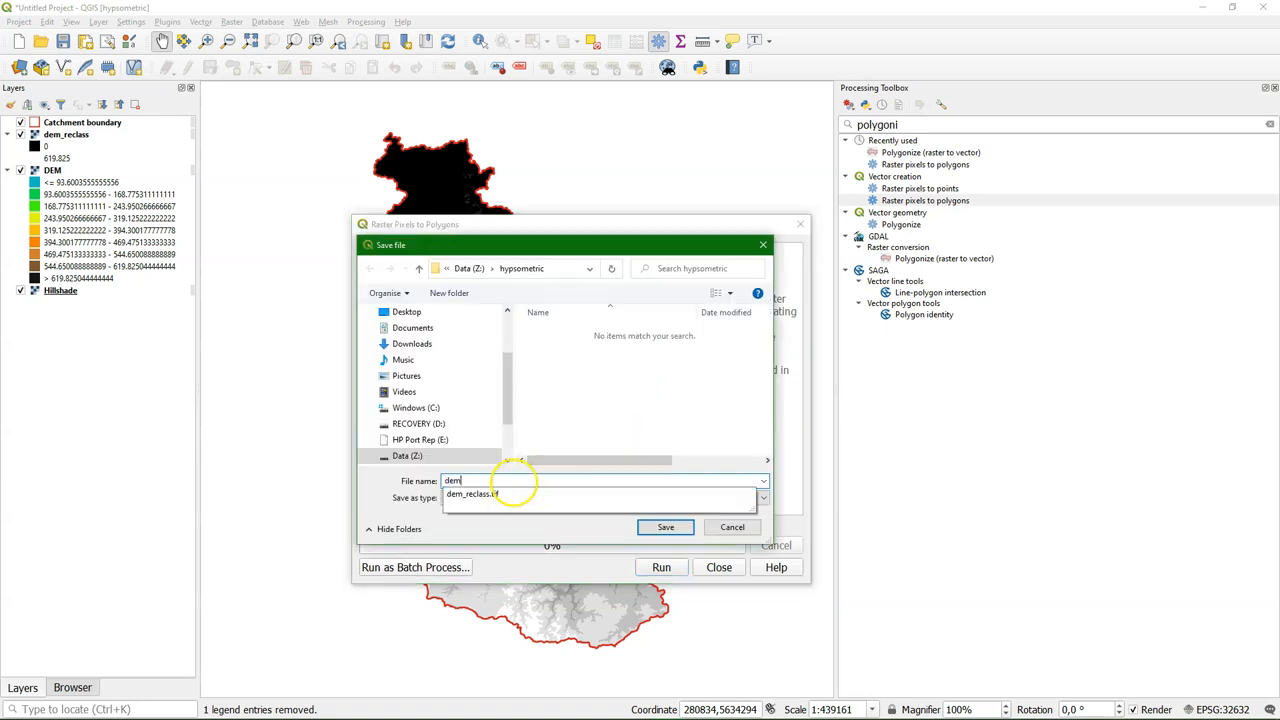
{"action": "type", "text": "classes"}
{"action": "left_click", "coordinate": [664, 528]}
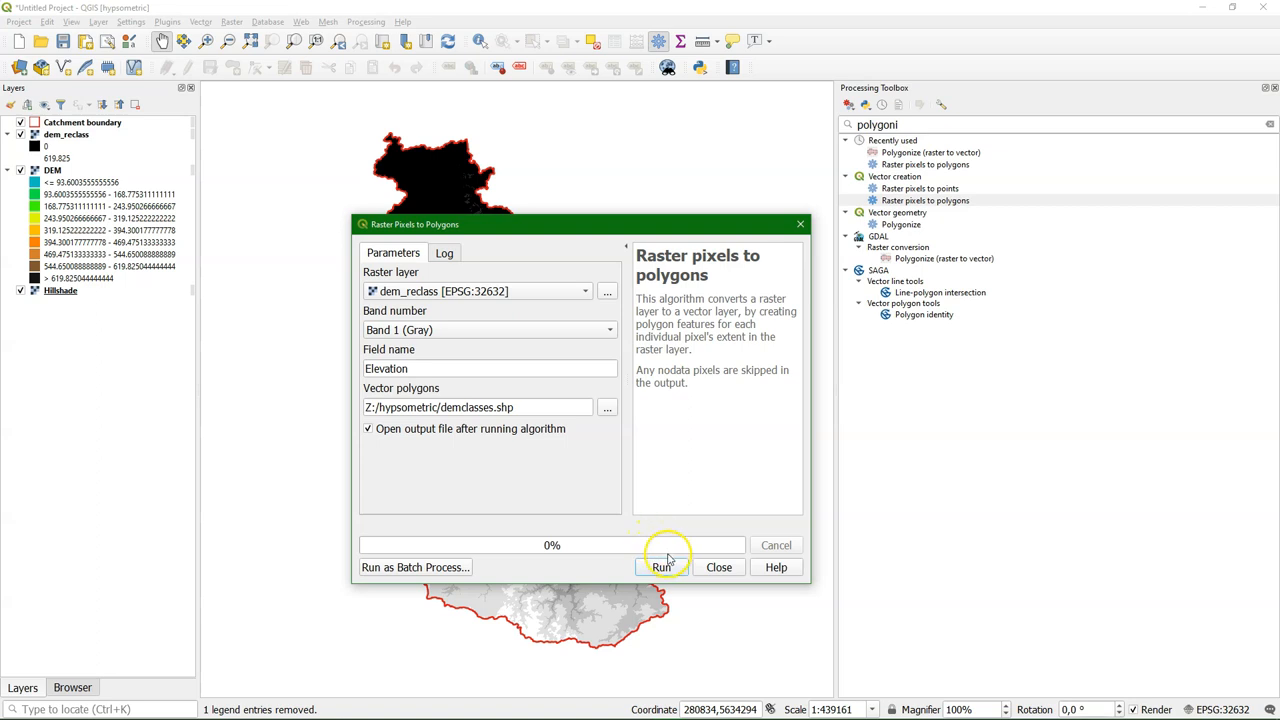
{"action": "left_click", "coordinate": [665, 568]}
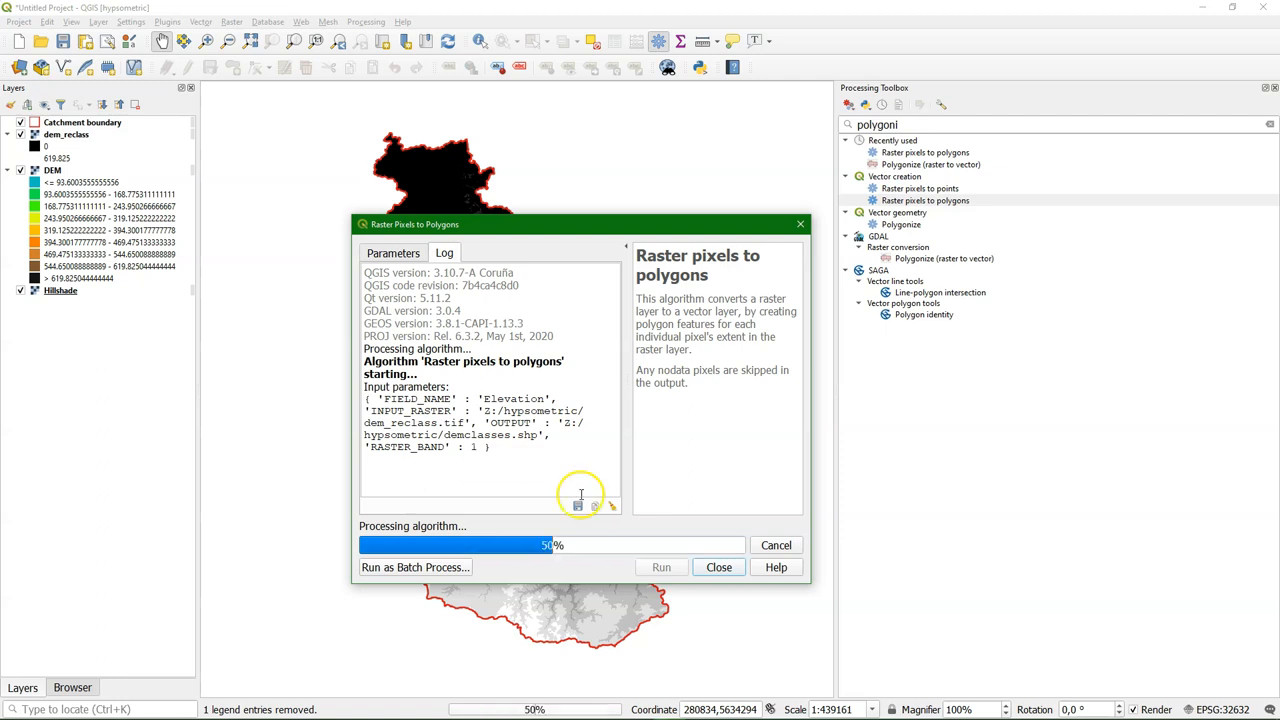
{"action": "left_click", "coordinate": [719, 567]}
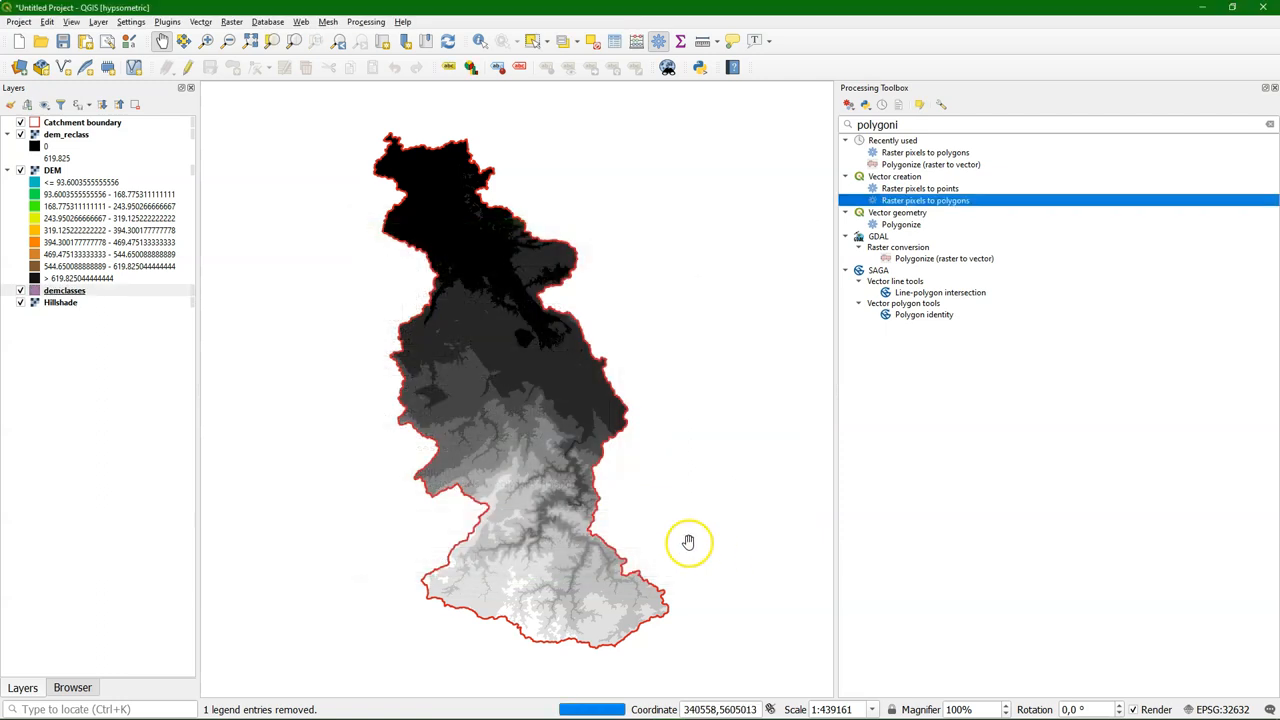
{"action": "right_click", "coordinate": [62, 290]}
{"action": "left_click", "coordinate": [115, 440]}
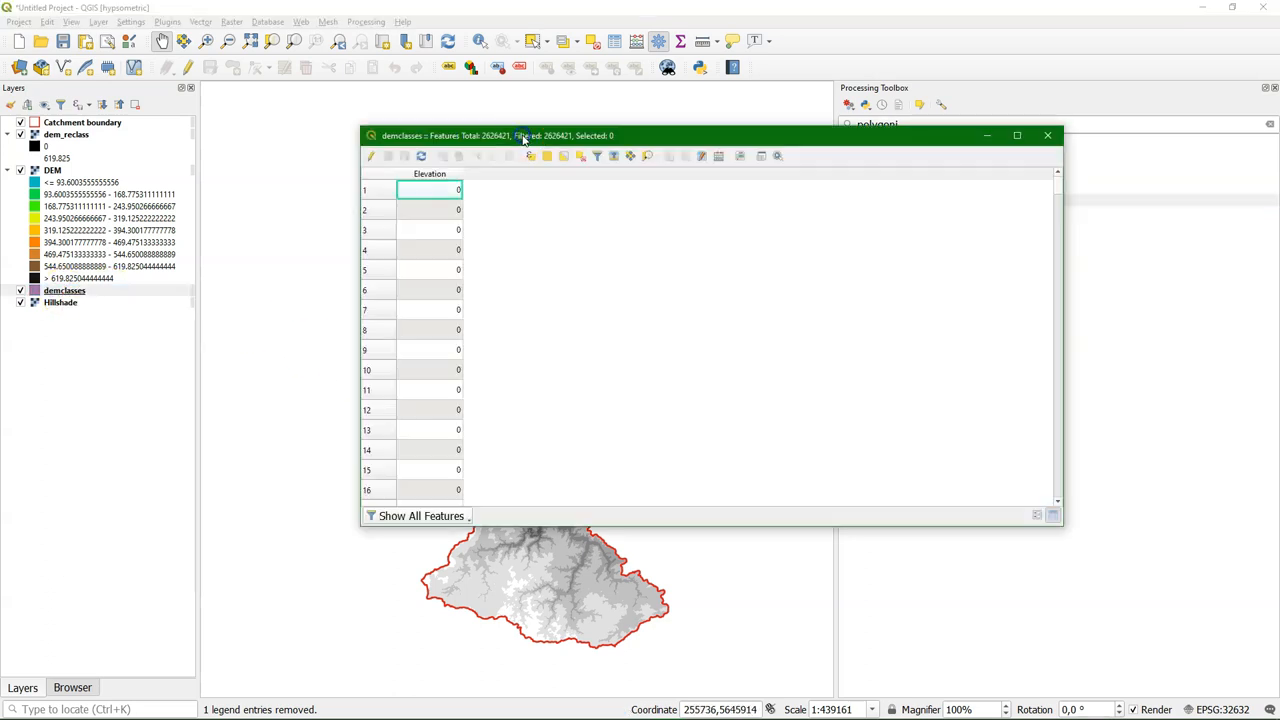
{"action": "mouse_move", "coordinate": [1058, 180]}
{"action": "left_mouse_down"}
{"action": "mouse_move", "coordinate": [1032, 462]}
{"action": "mouse_move", "coordinate": [1044, 180]}
{"action": "left_mouse_up"}
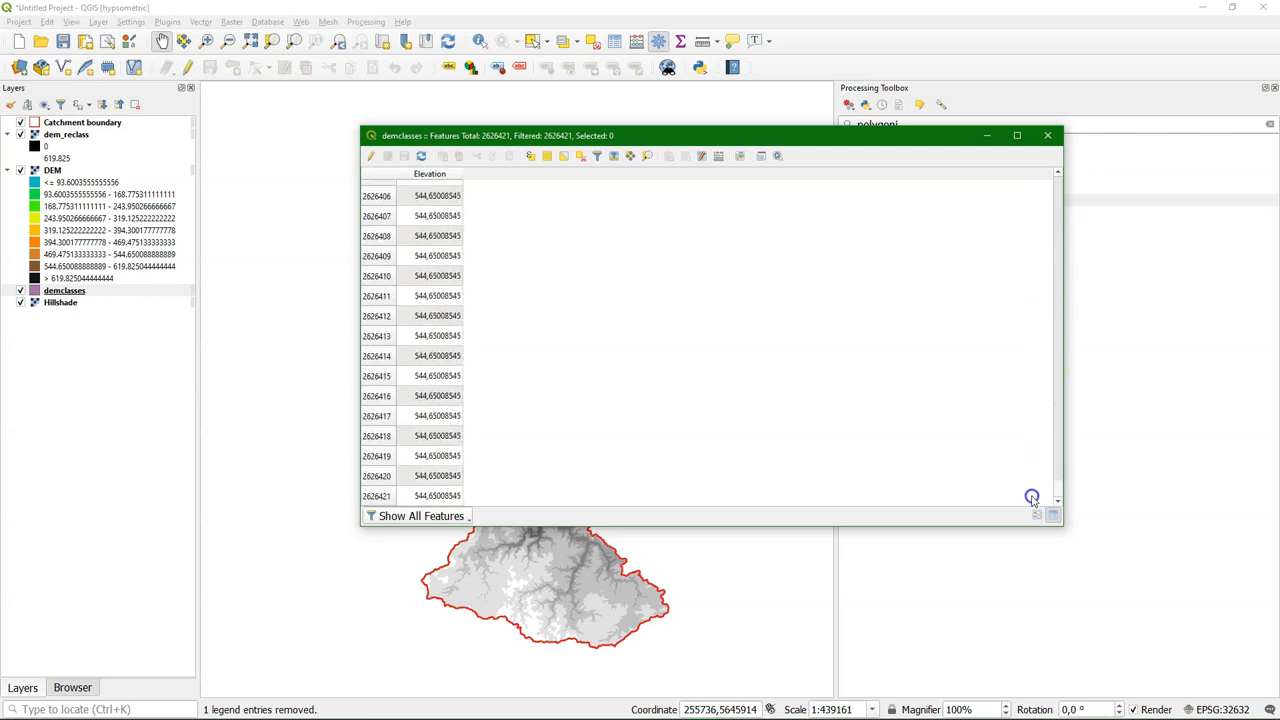
{"action": "left_click", "coordinate": [1048, 137]}
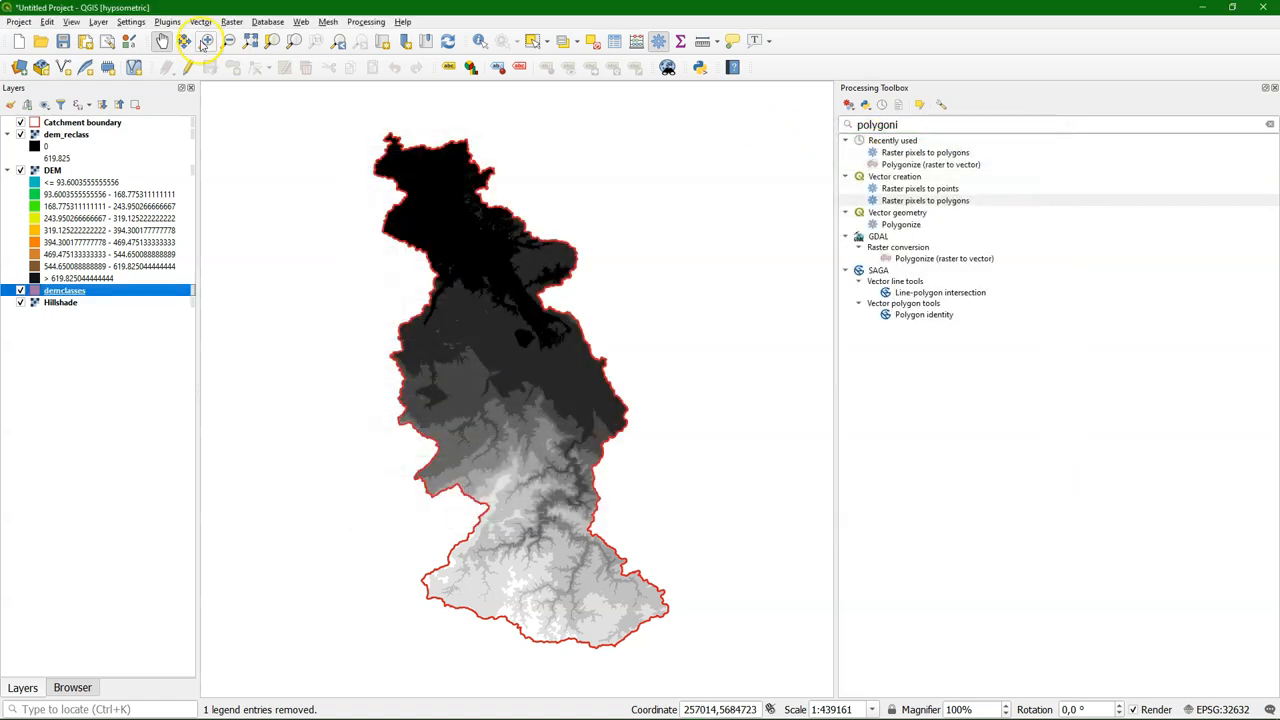
Open the Dissolve tool and set Elevation as the dissolve field
{"action": "left_click", "coordinate": [200, 22]}
{"action": "mouse_move", "coordinate": [242, 36]}
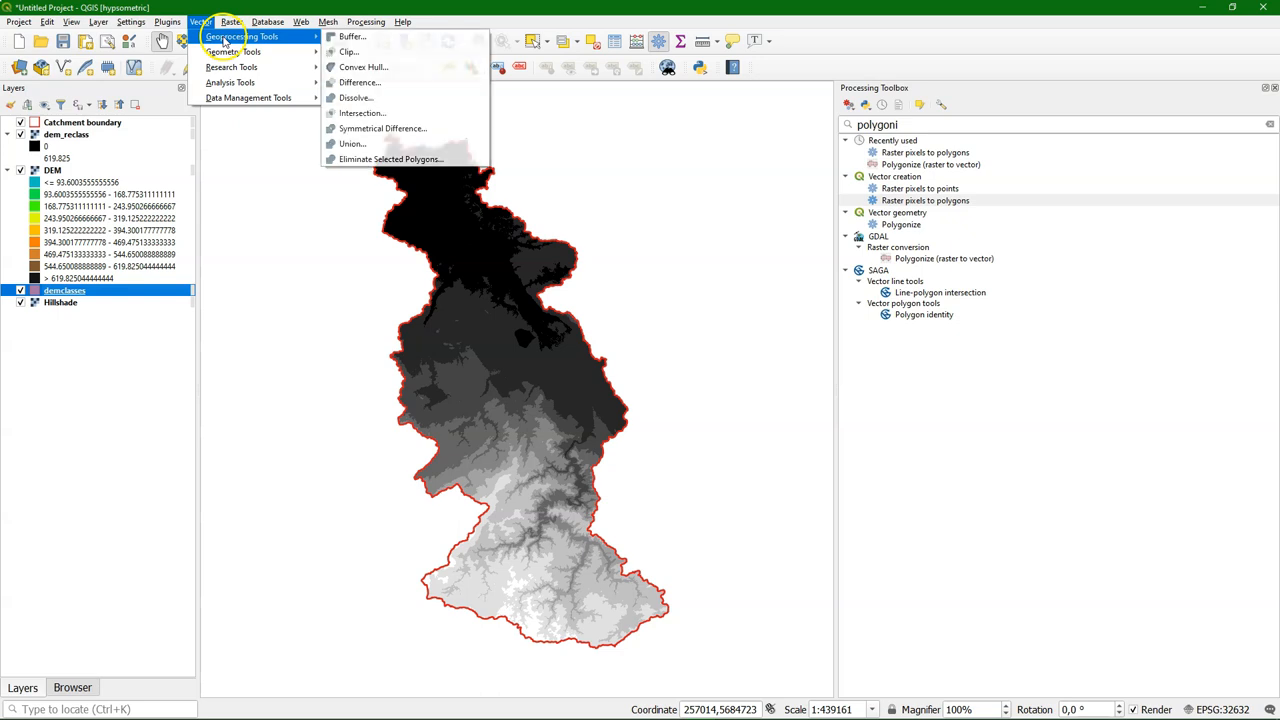
{"action": "left_click", "coordinate": [403, 100]}
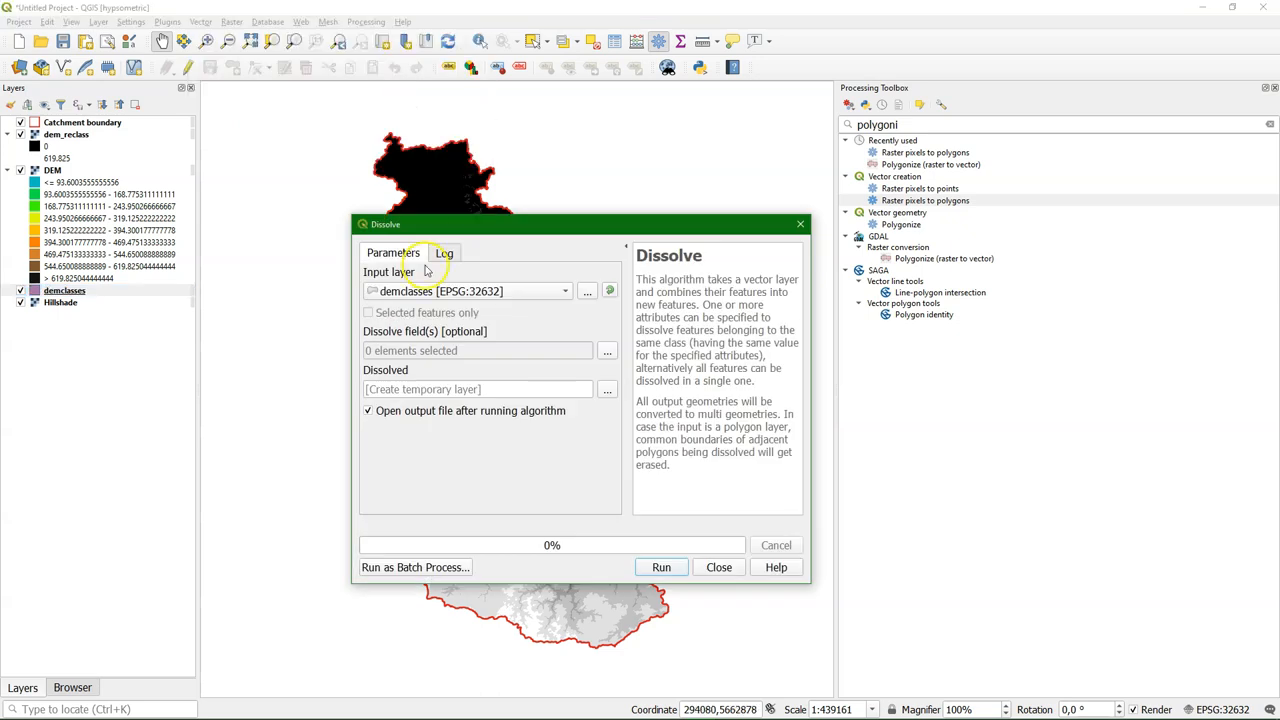
{"action": "left_click", "coordinate": [607, 352]}
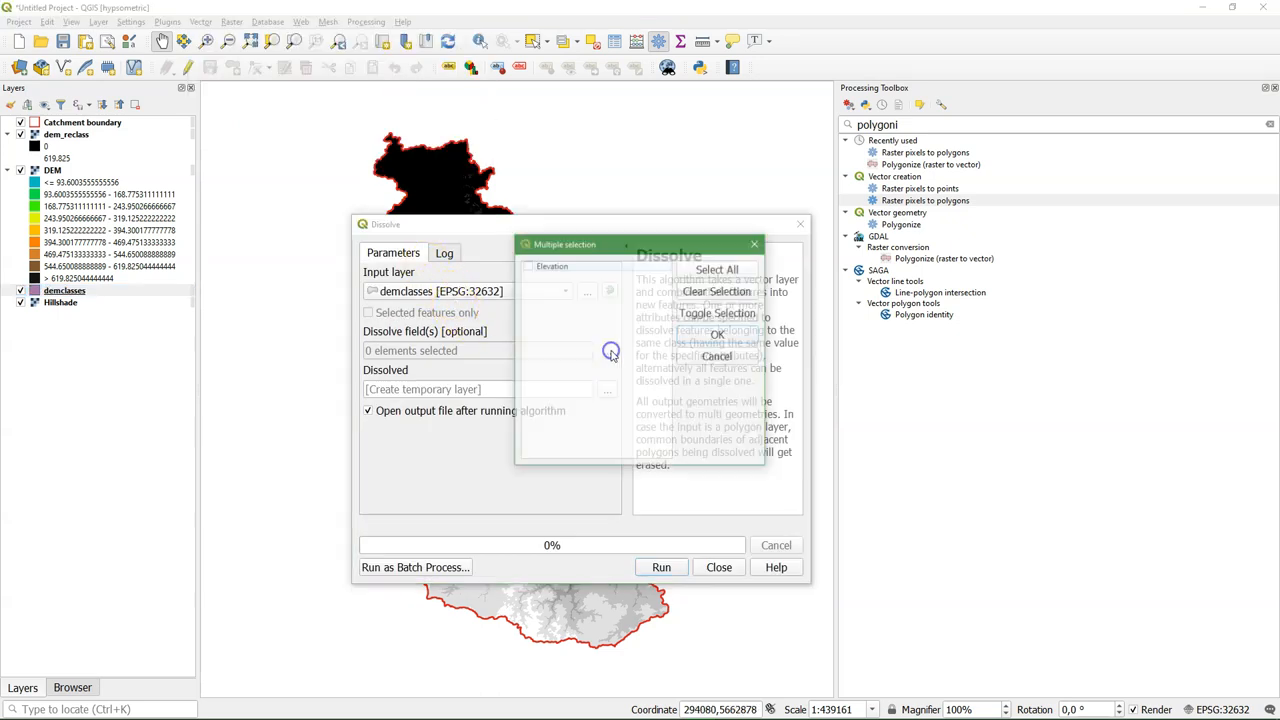
{"action": "left_click", "coordinate": [540, 268]}
{"action": "left_click", "coordinate": [524, 266]}
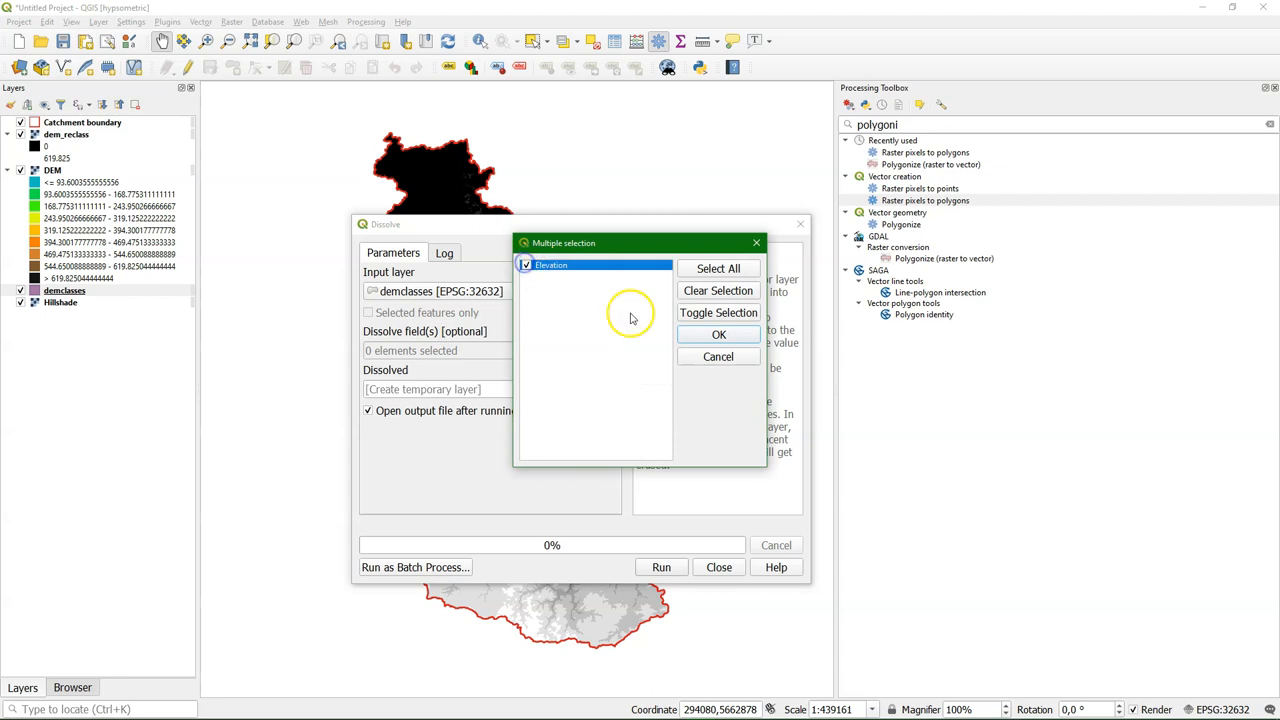
{"action": "left_click", "coordinate": [718, 335]}
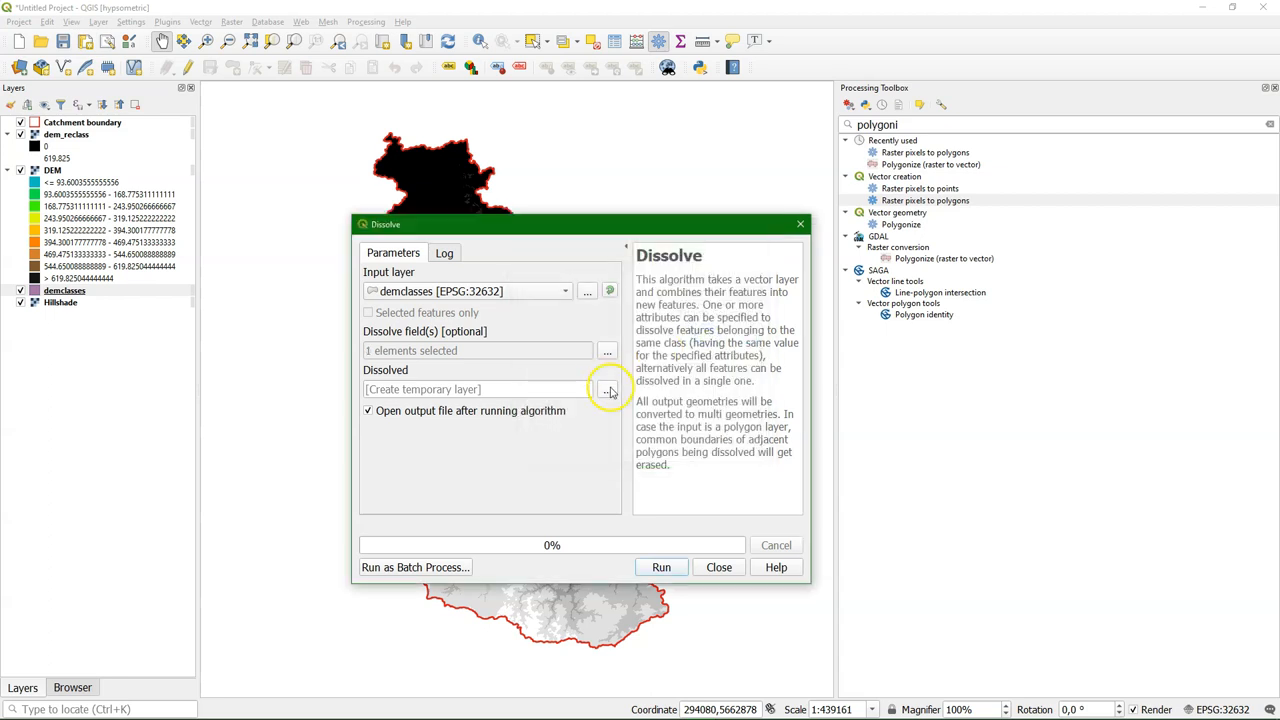
Save the result to demclasses_dissolved.shp, run the dissolve and close the tool
{"action": "left_click", "coordinate": [607, 389]}
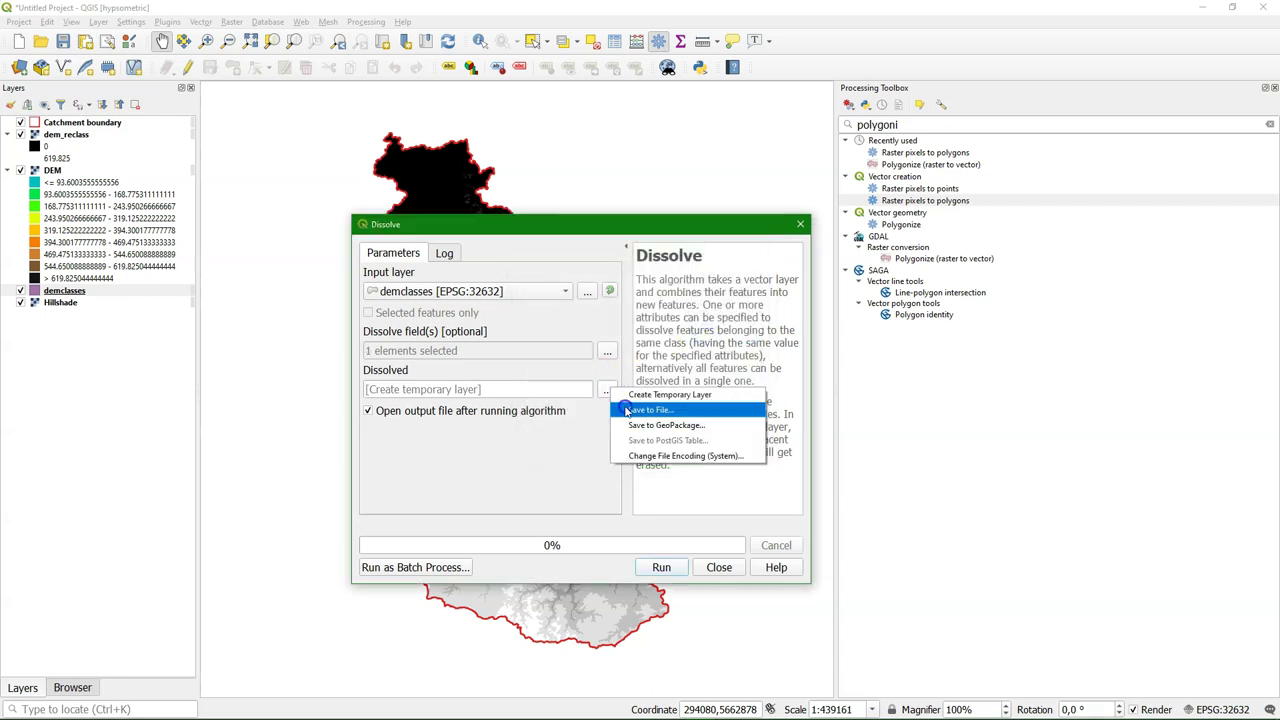
{"action": "left_click", "coordinate": [628, 410]}
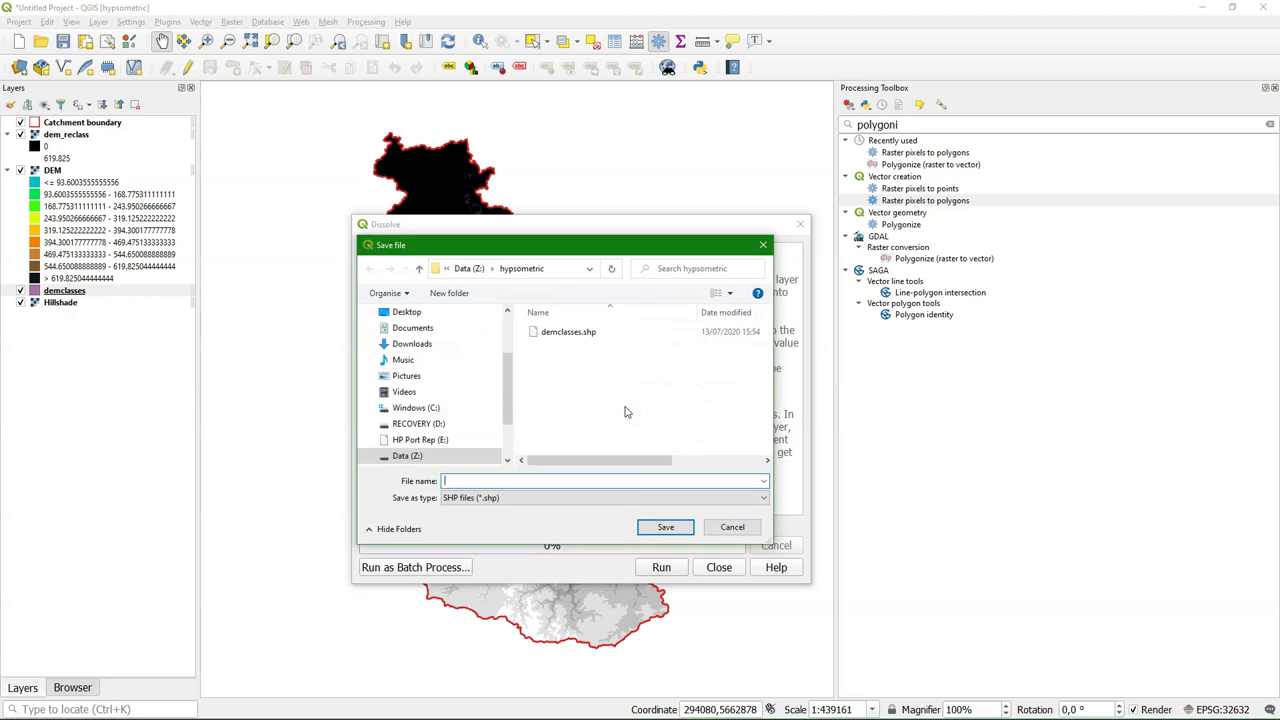
{"action": "type", "text": "dem"}
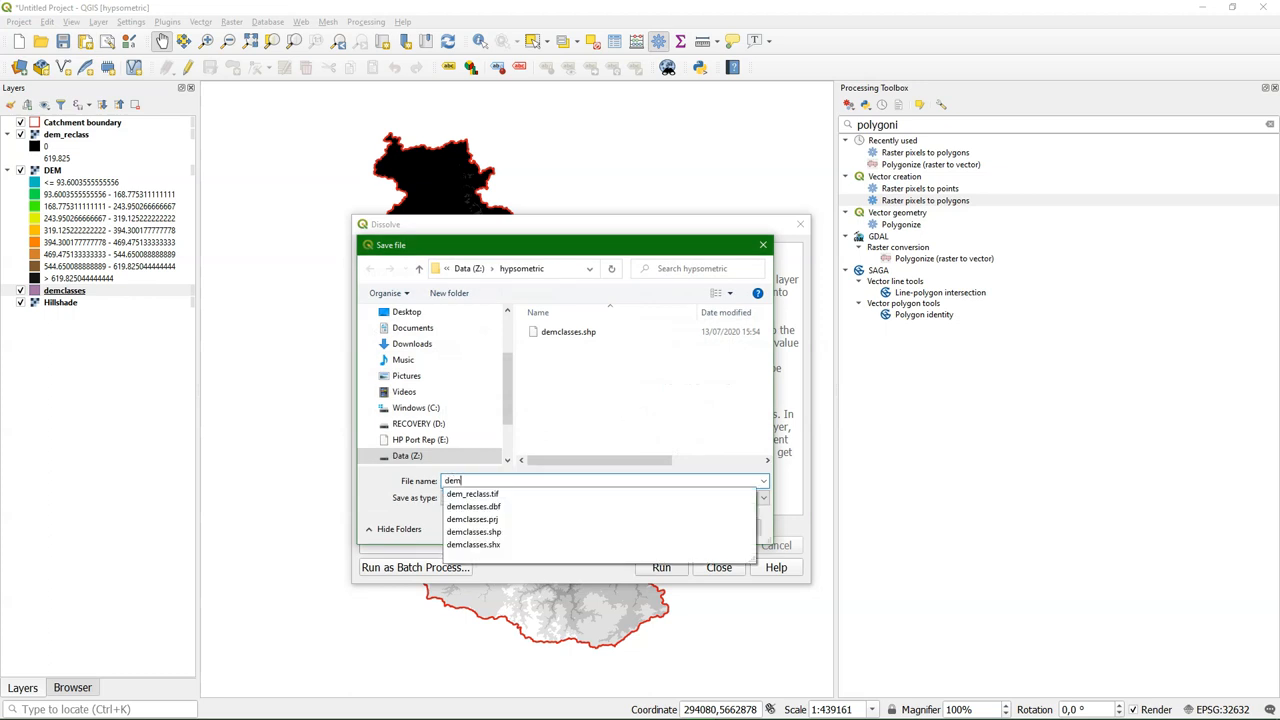
{"action": "type", "text": "classes"}
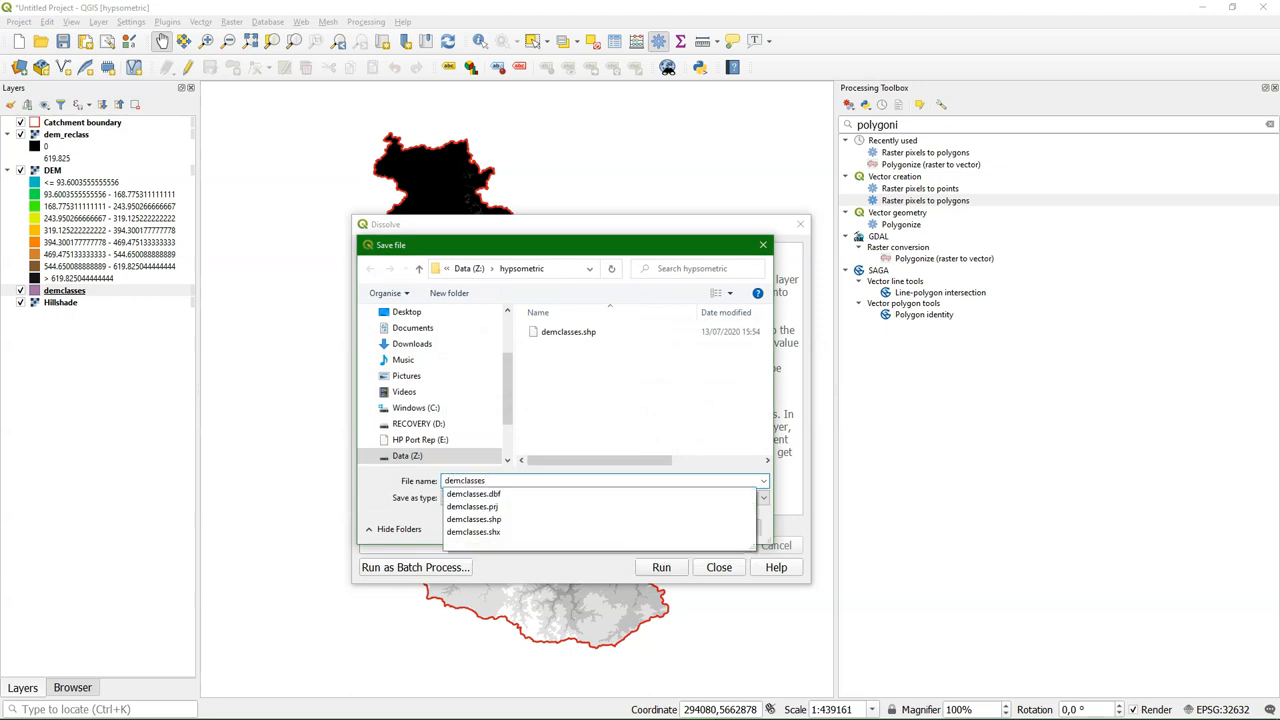
{"action": "type", "text": "_dissolved"}
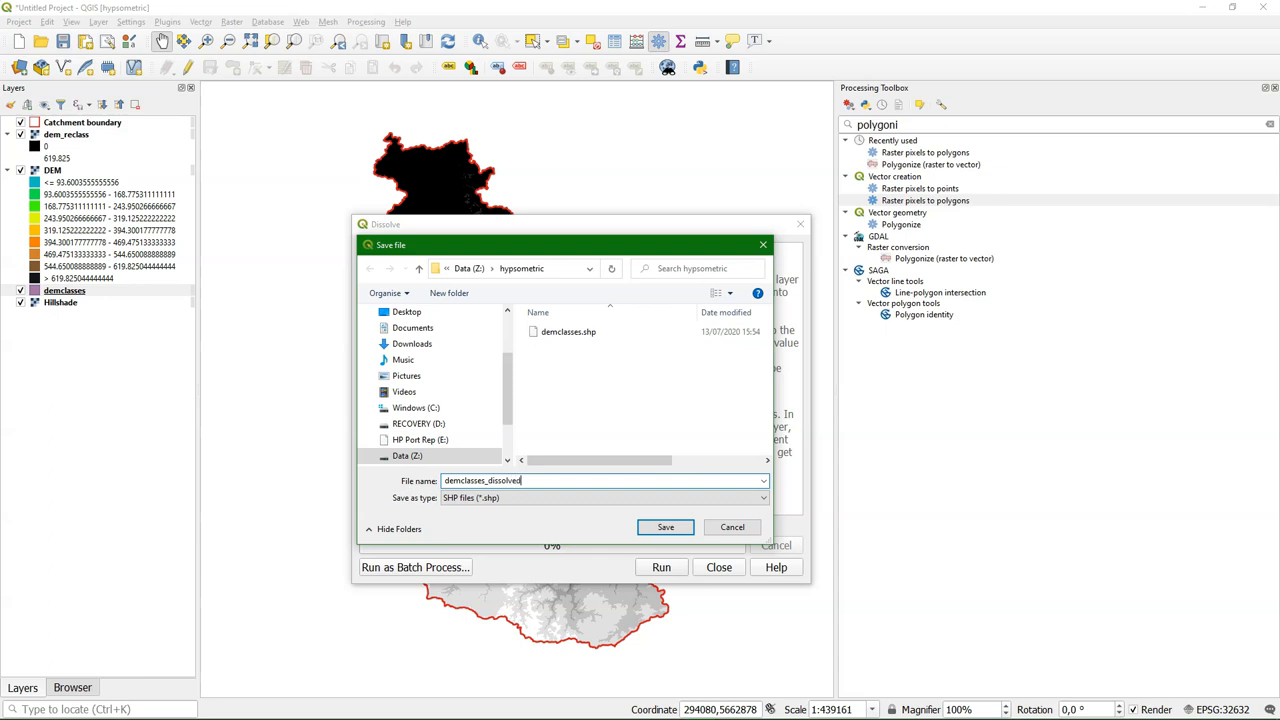
{"action": "left_click", "coordinate": [665, 527]}
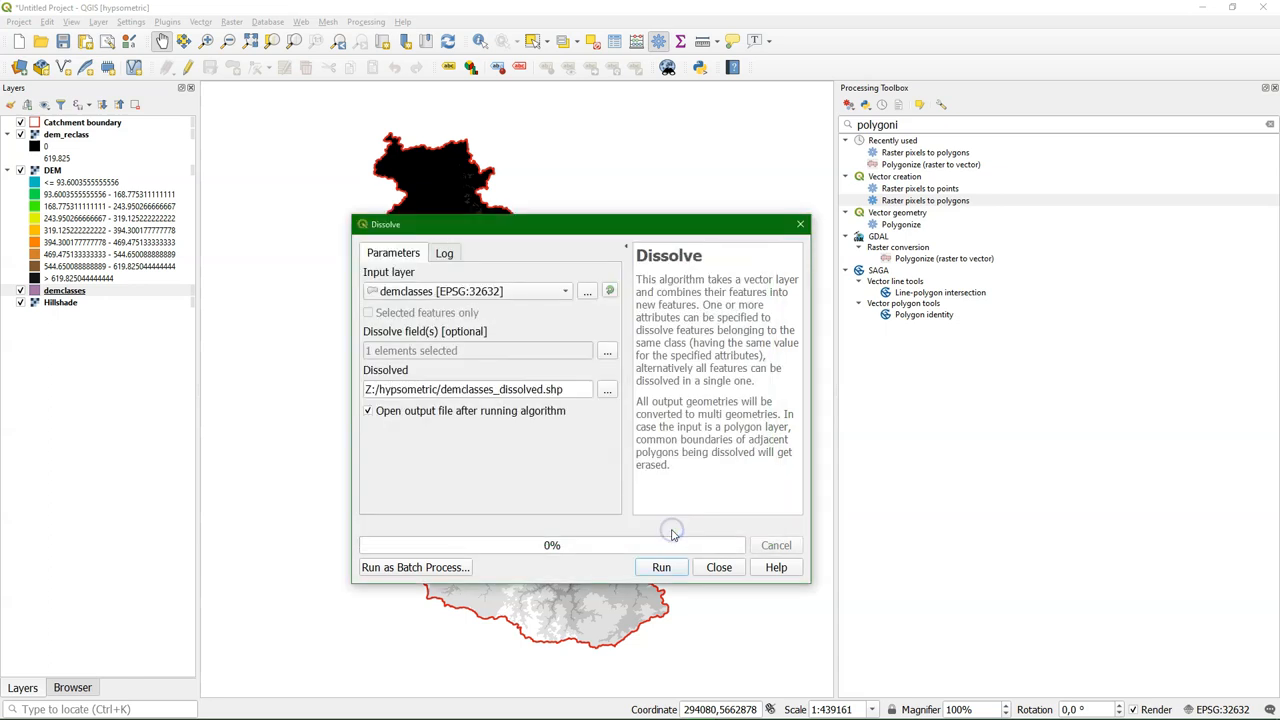
{"action": "left_click", "coordinate": [665, 567]}
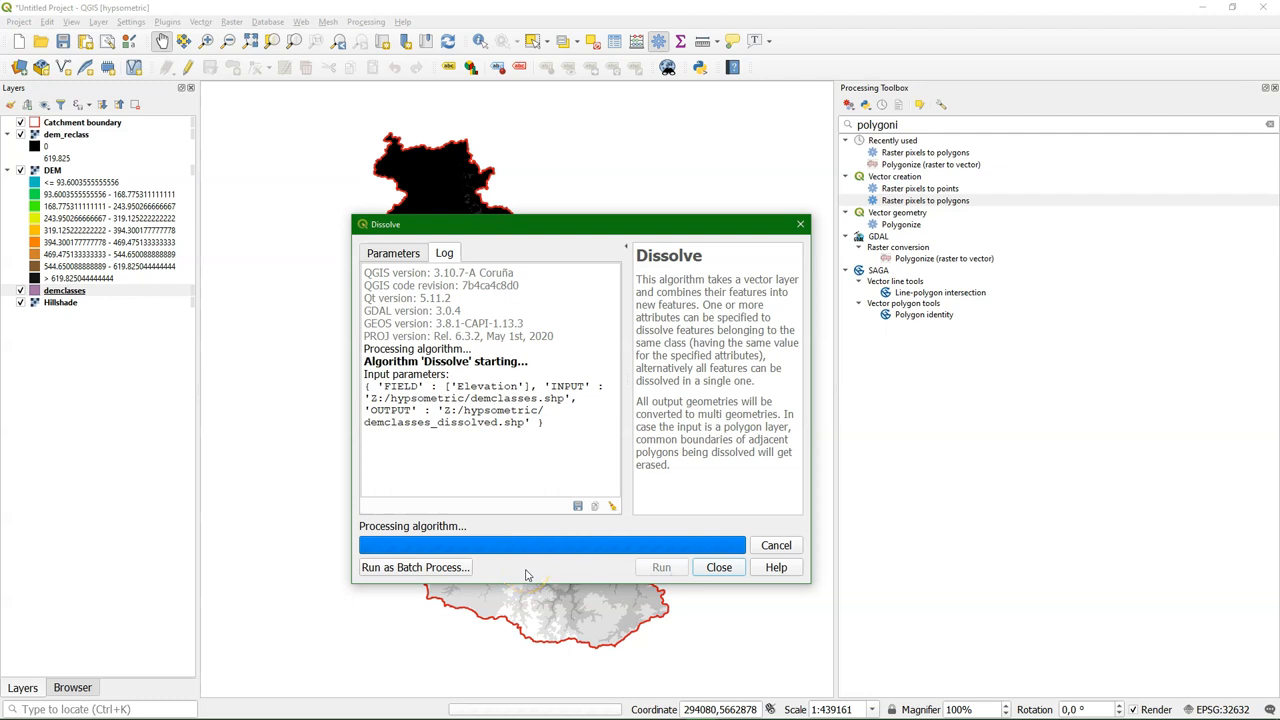
{"action": "left_click", "coordinate": [719, 567]}
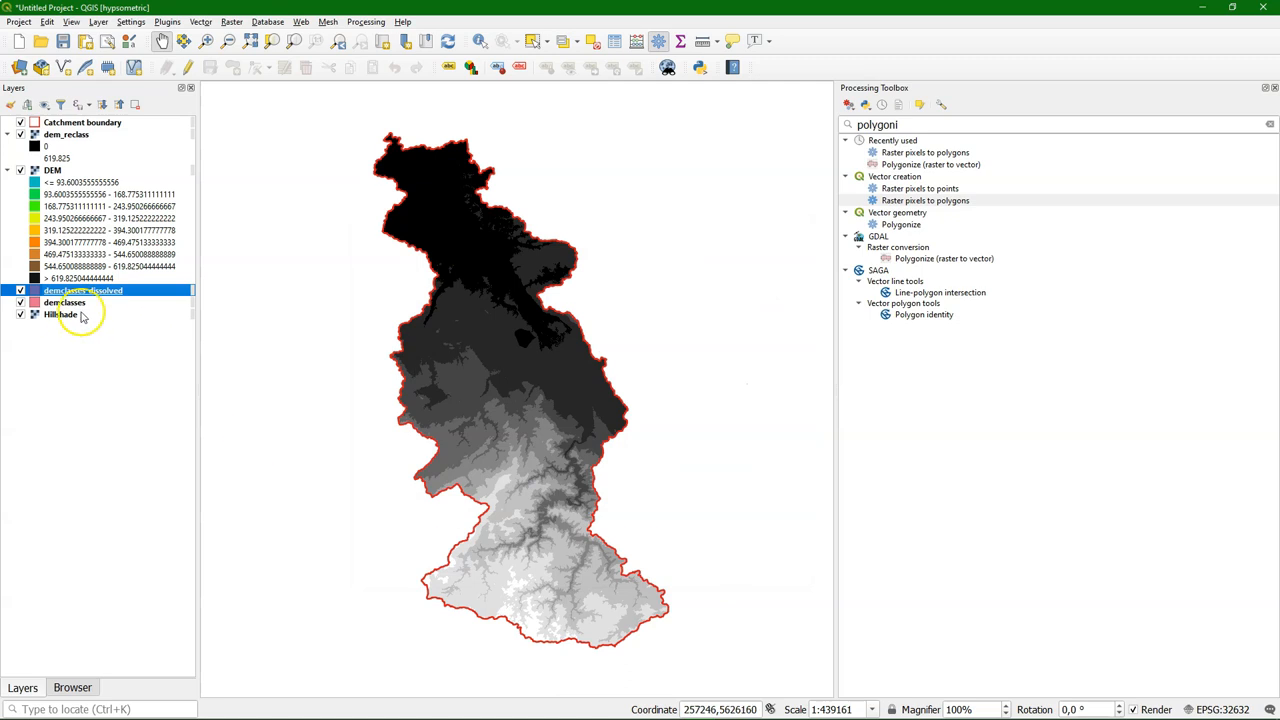
Open the attribute table of the demclasses_dissolved layer
{"action": "left_click", "coordinate": [85, 291]}
{"action": "right_click", "coordinate": [85, 291]}
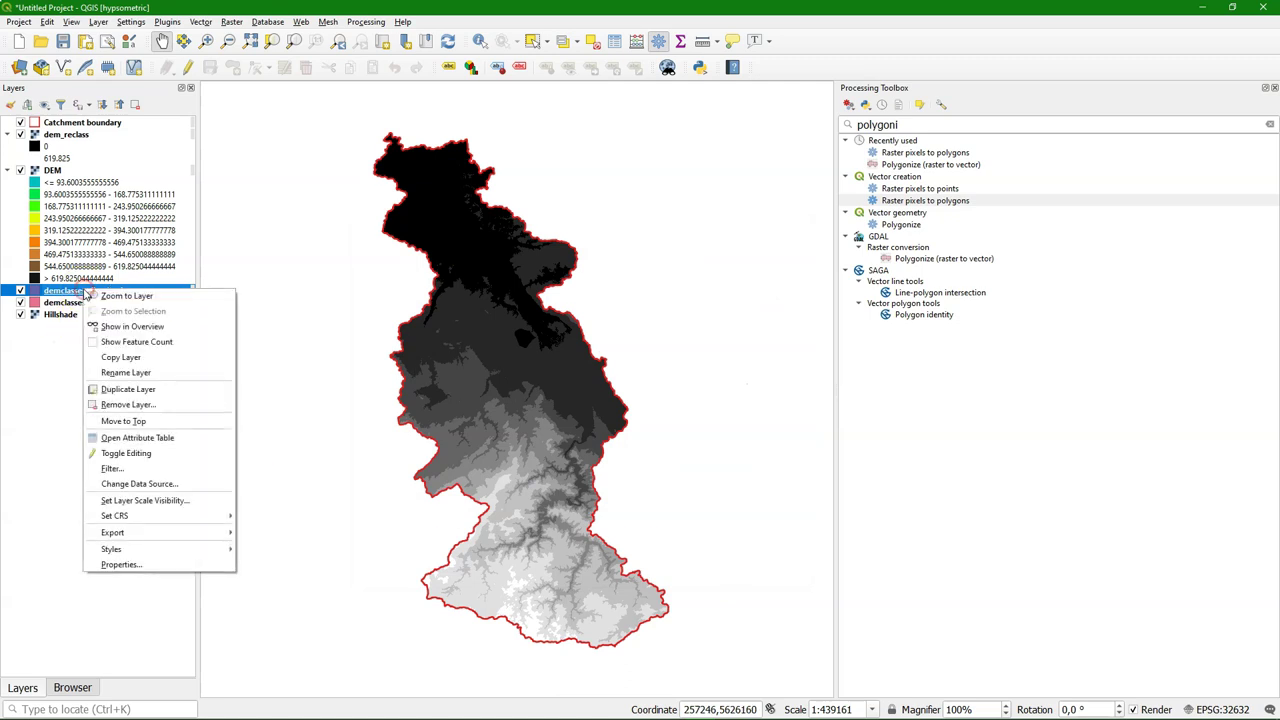
{"action": "left_click", "coordinate": [137, 436]}
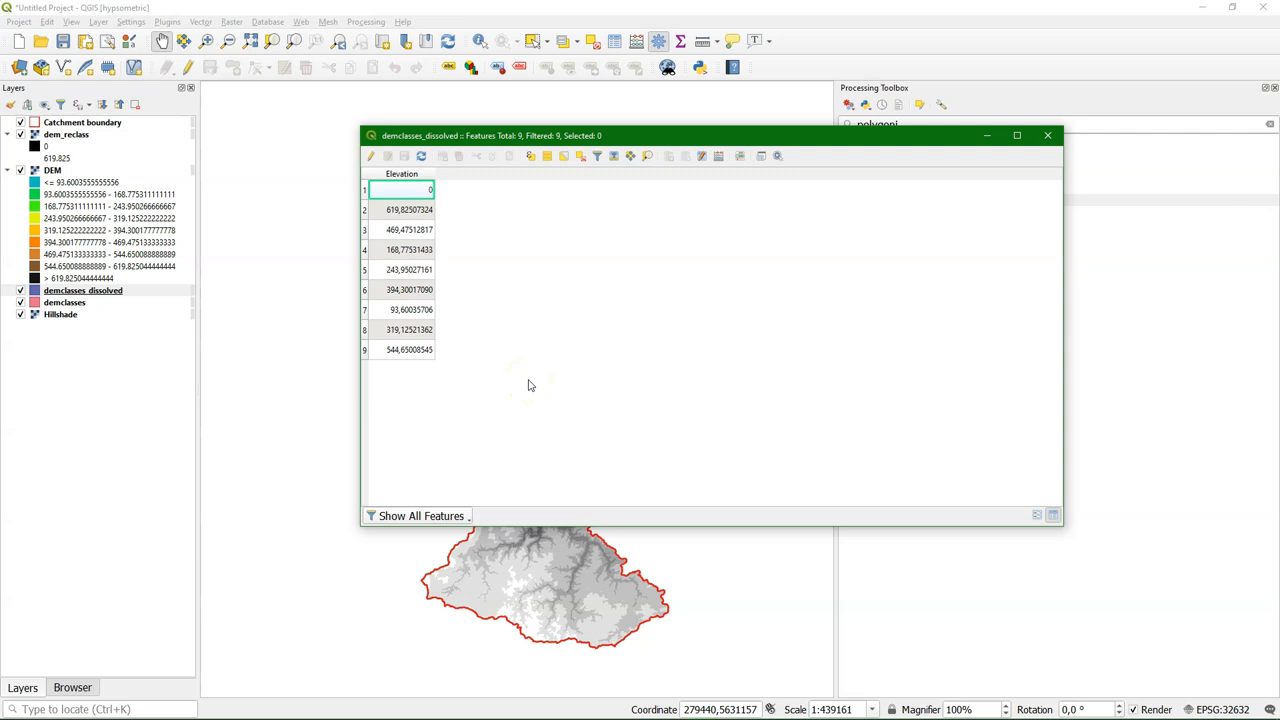
Create a decimal ClassArea field computed from $area for the nine elevation classes
{"action": "left_click", "coordinate": [719, 156]}
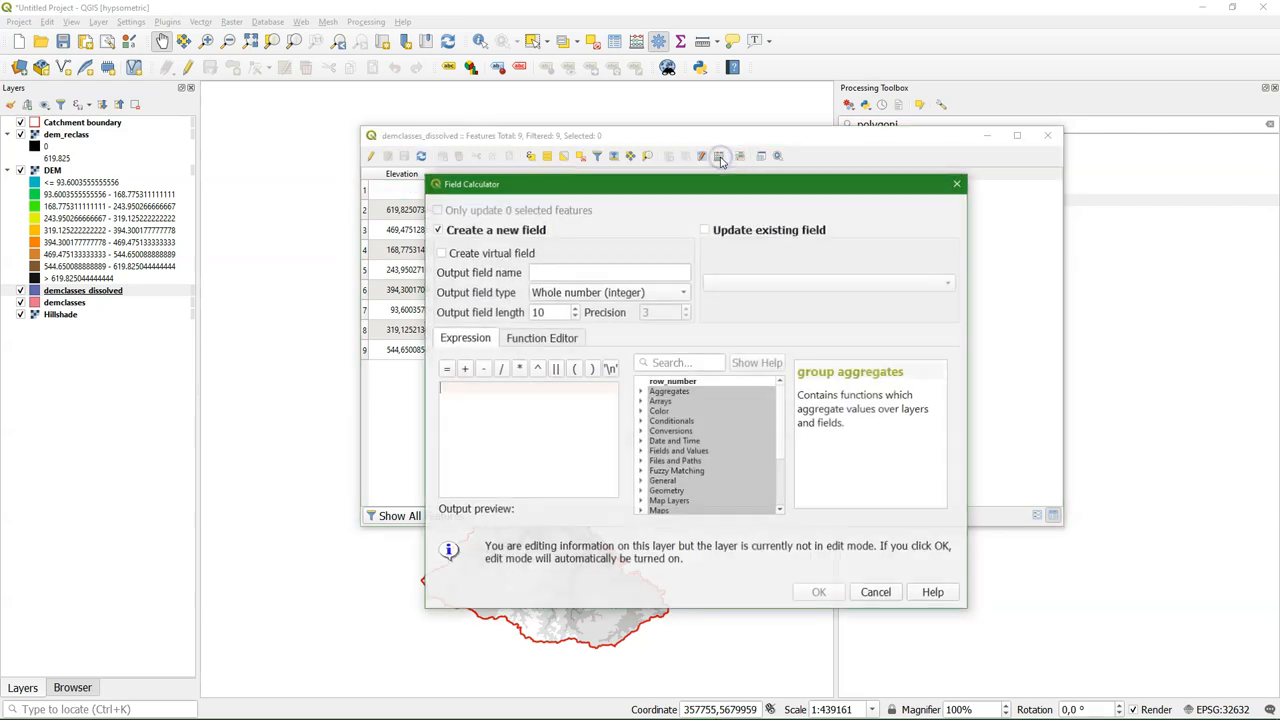
{"action": "left_click", "coordinate": [572, 271]}
{"action": "type", "text": "ClassArea"}
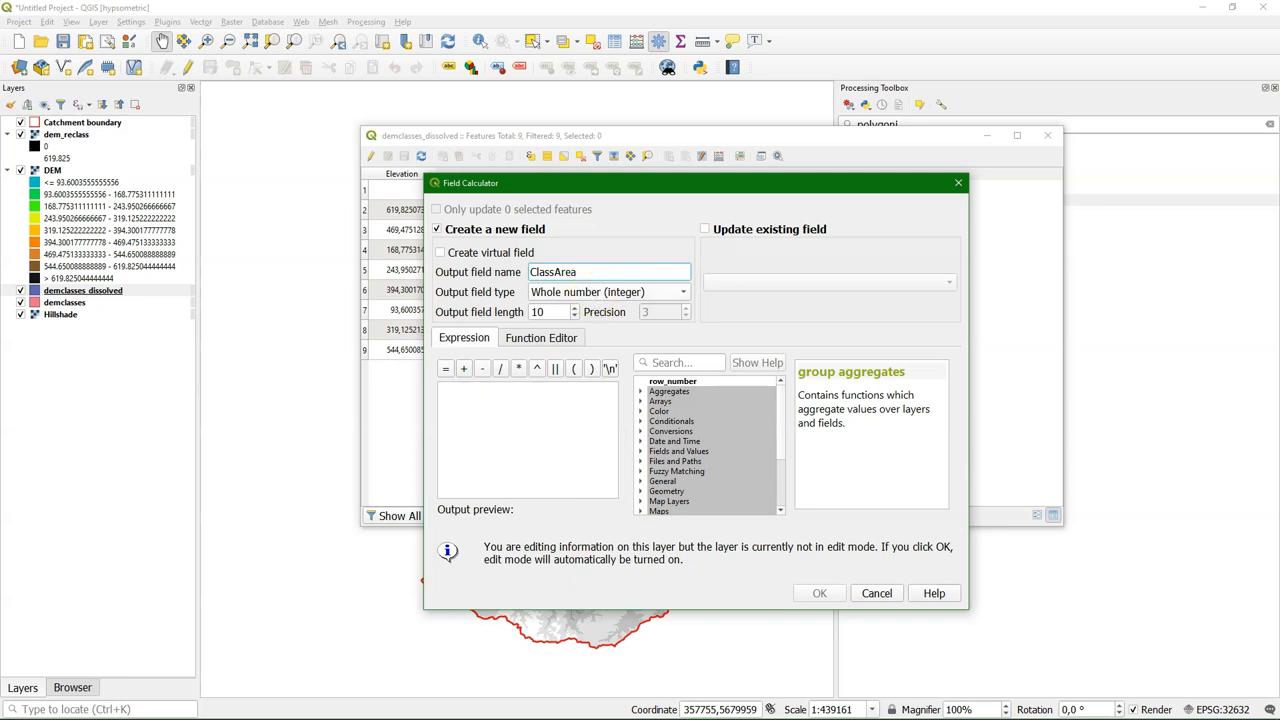
{"action": "left_click", "coordinate": [607, 292]}
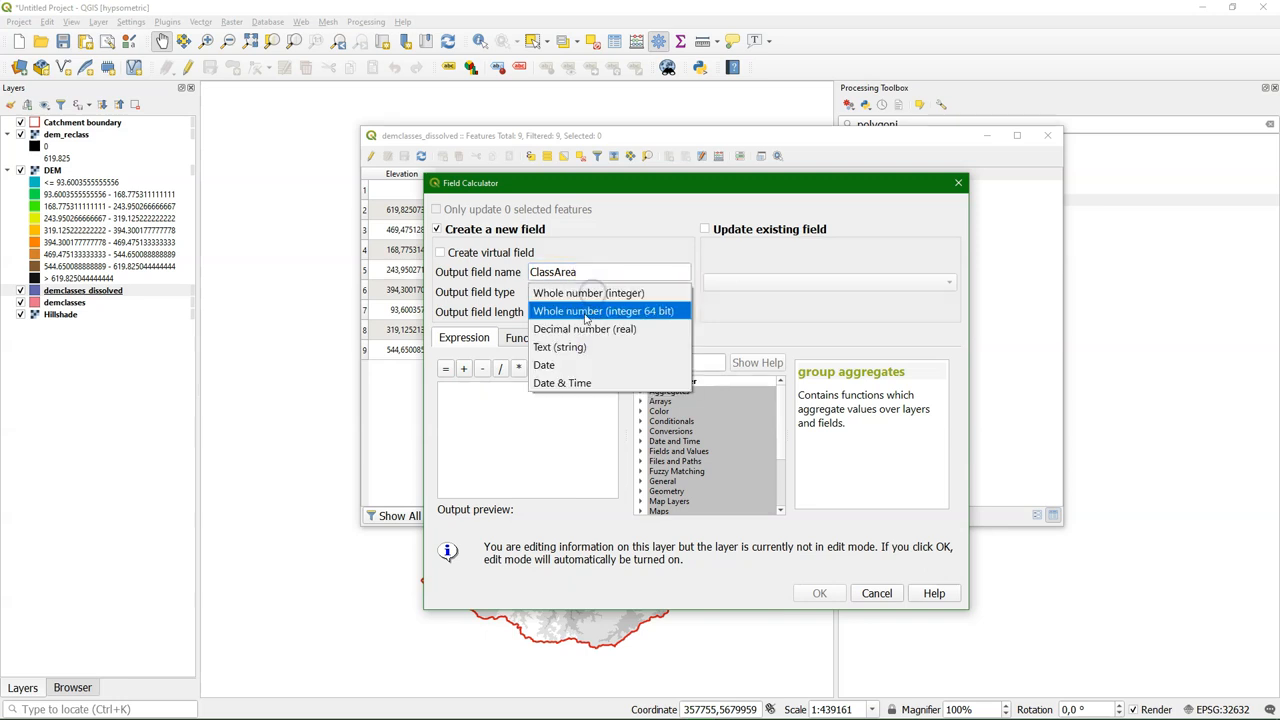
{"action": "left_click", "coordinate": [590, 332]}
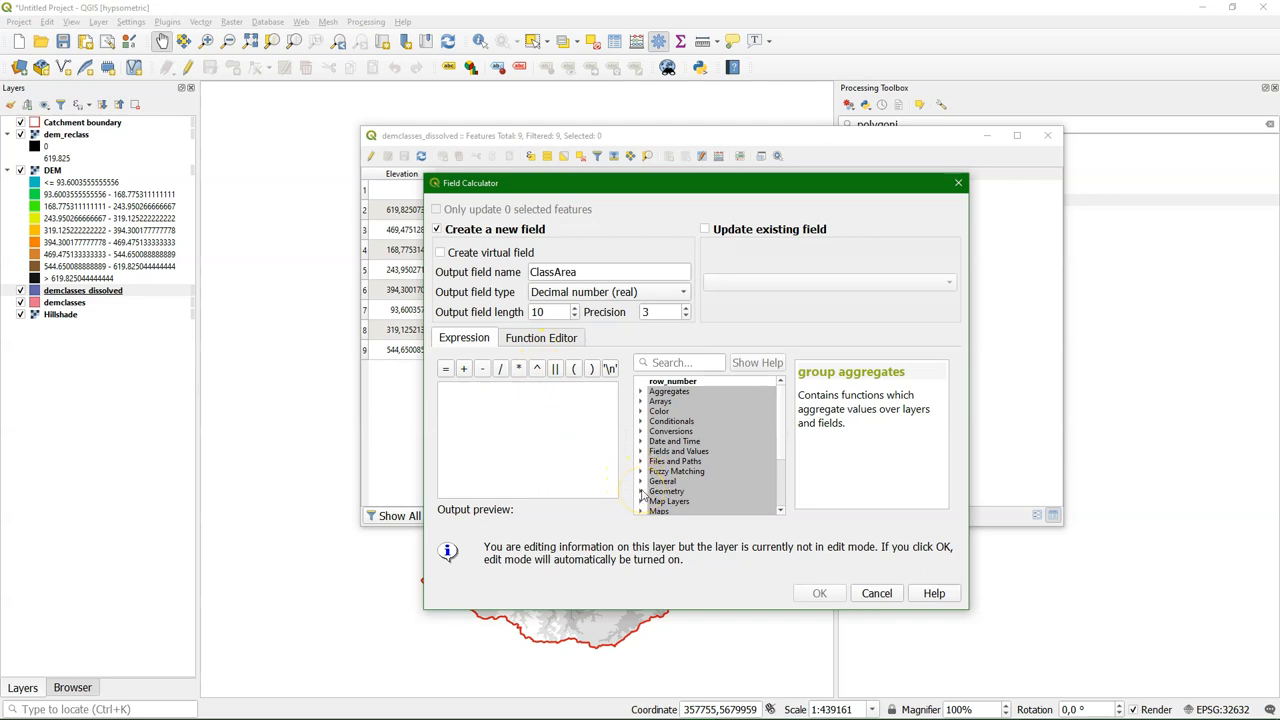
{"action": "left_click", "coordinate": [642, 491]}
{"action": "scroll", "coordinate": [660, 480], "scroll_direction": "down", "scroll_amount": 2}
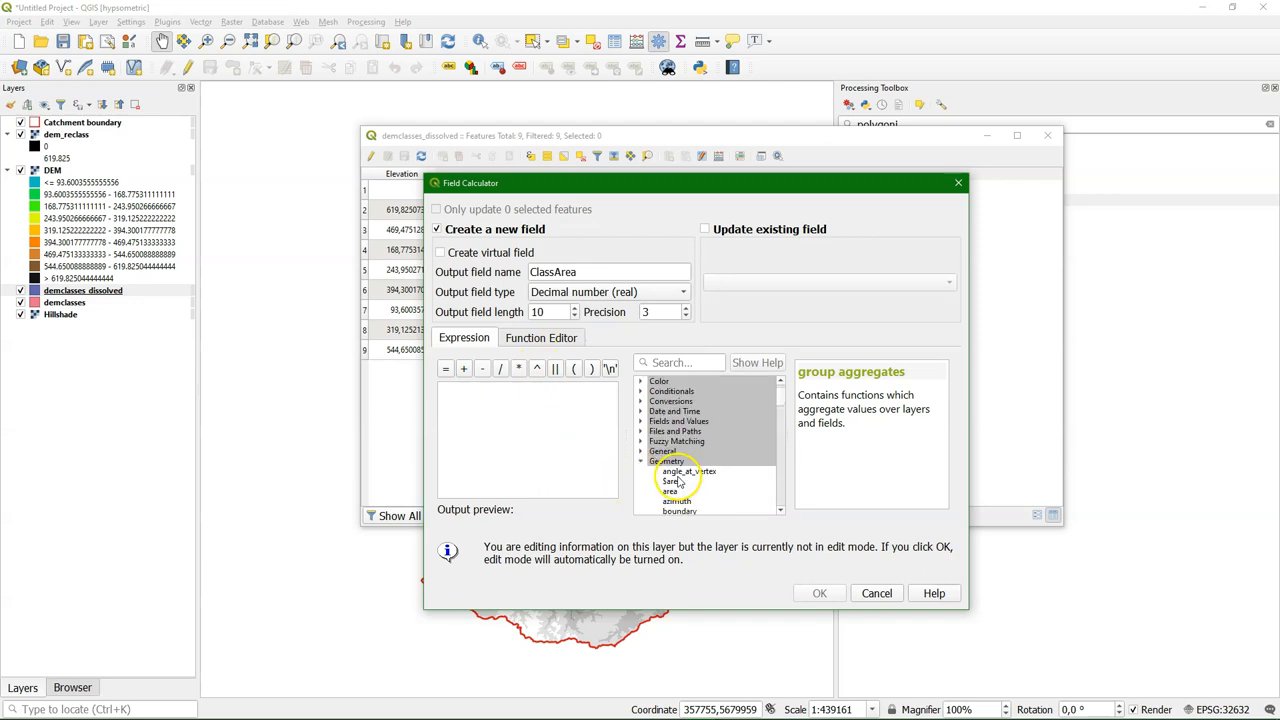
{"action": "double_click", "coordinate": [672, 481]}
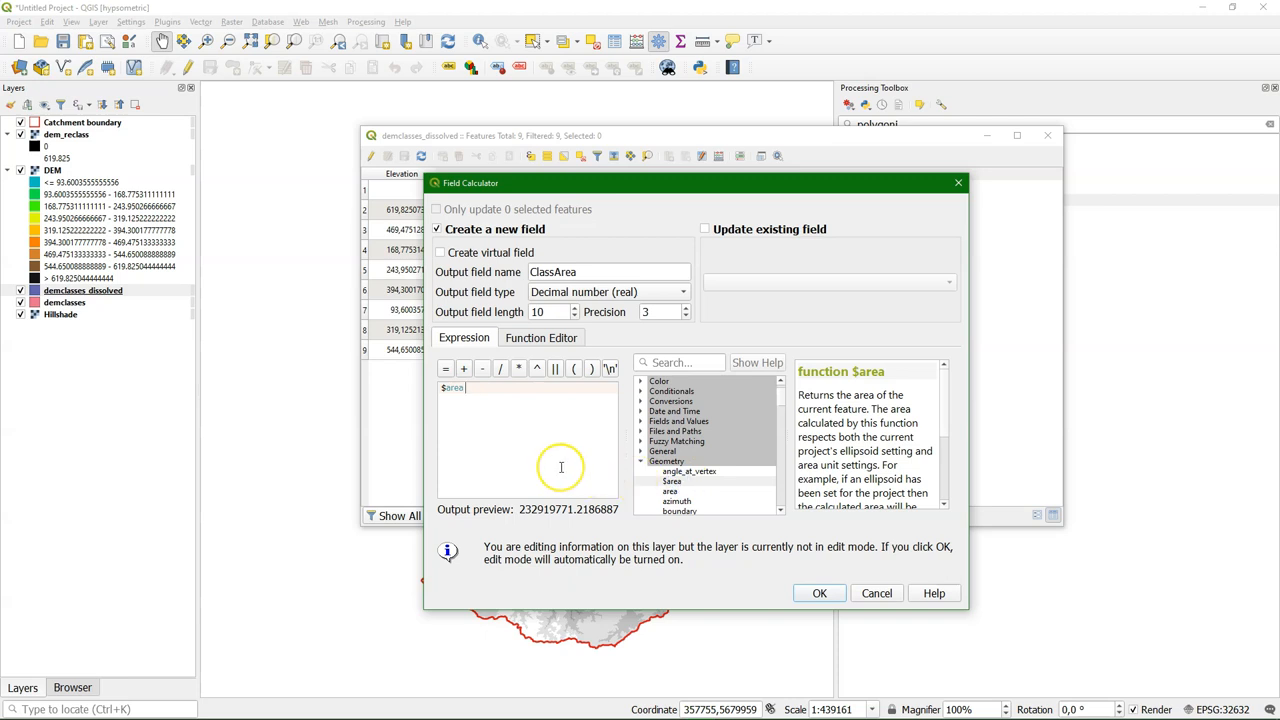
{"action": "left_click", "coordinate": [819, 593]}
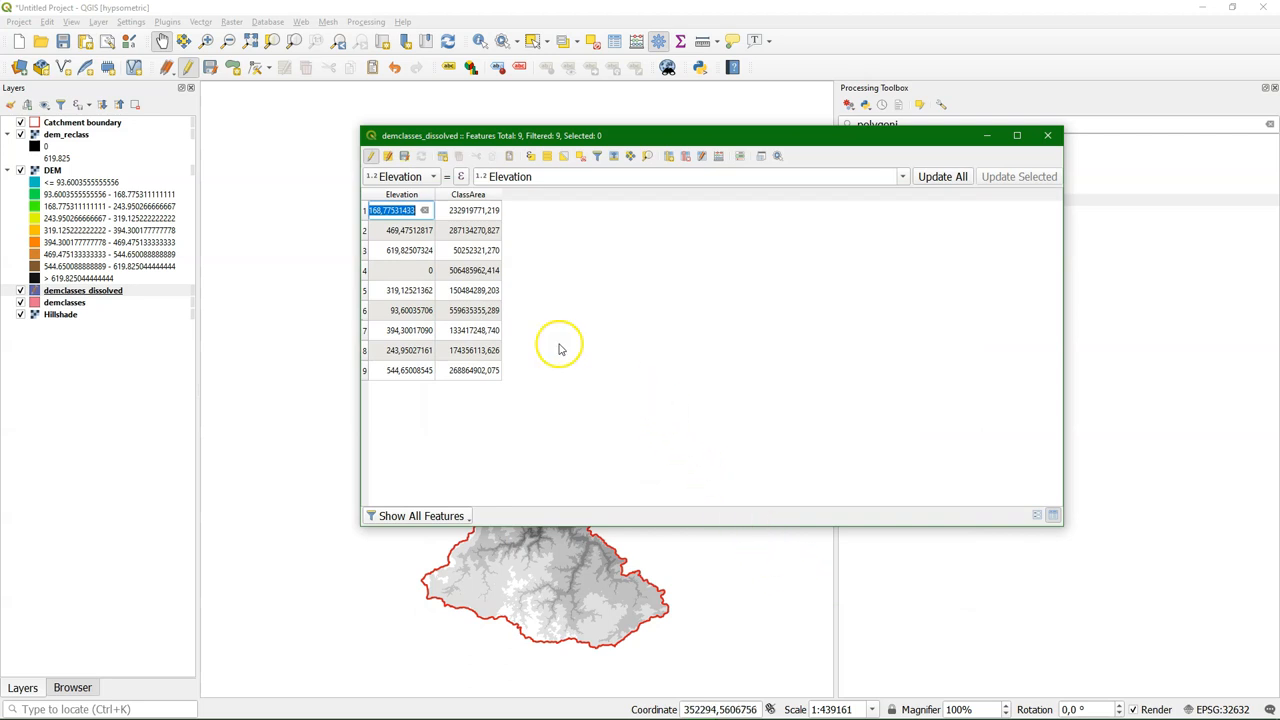
{"action": "right_click", "coordinate": [80, 122]}
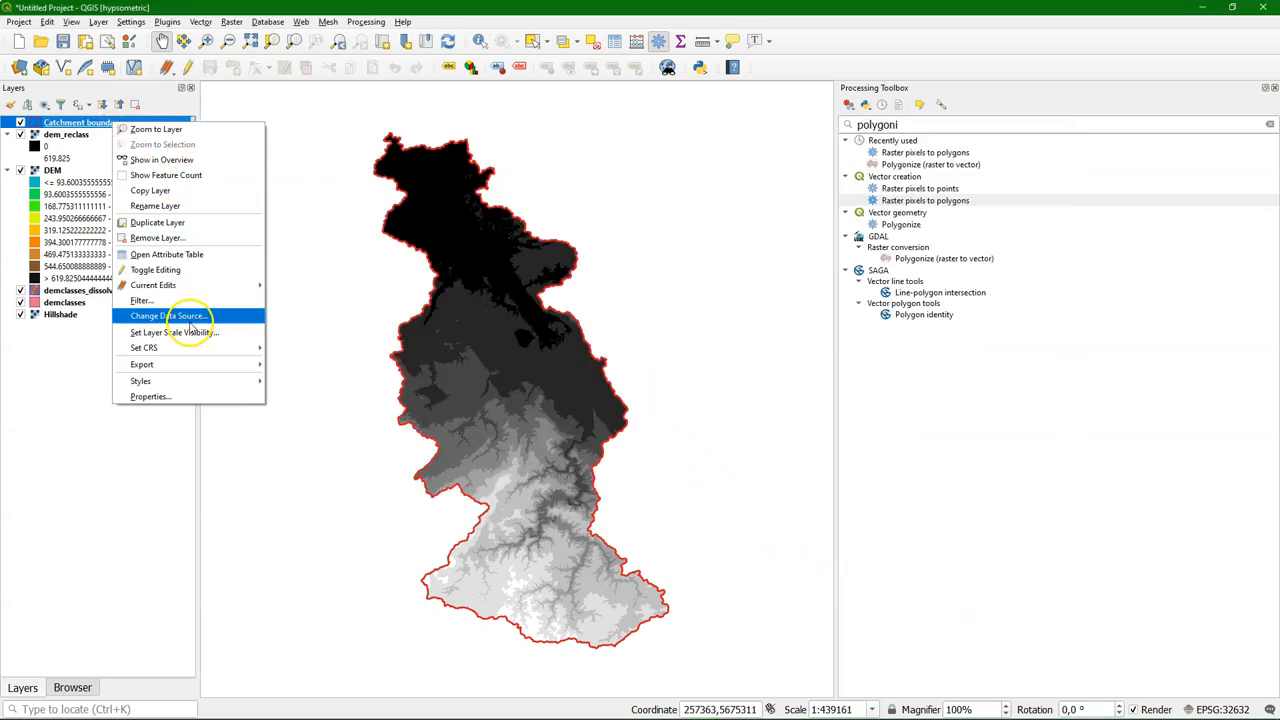
{"action": "left_click", "coordinate": [166, 254]}
{"action": "left_click", "coordinate": [547, 190]}
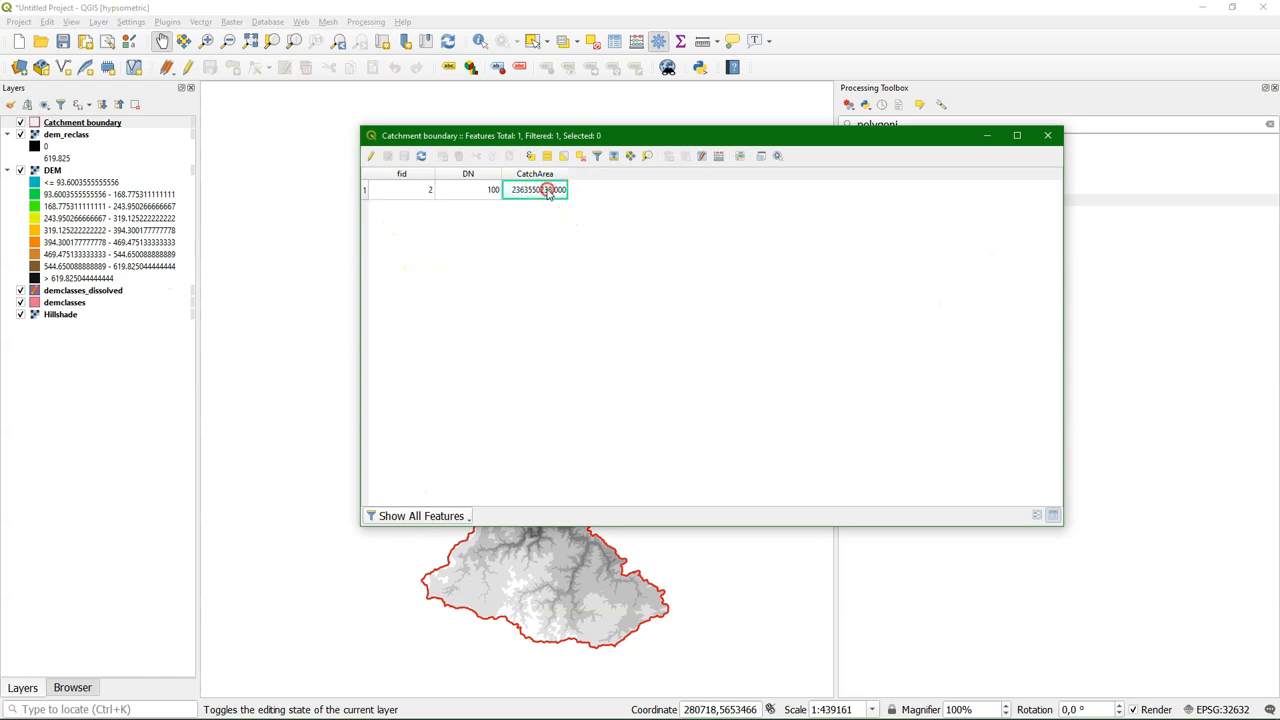
{"action": "right_click", "coordinate": [547, 192]}
{"action": "left_click", "coordinate": [590, 212]}
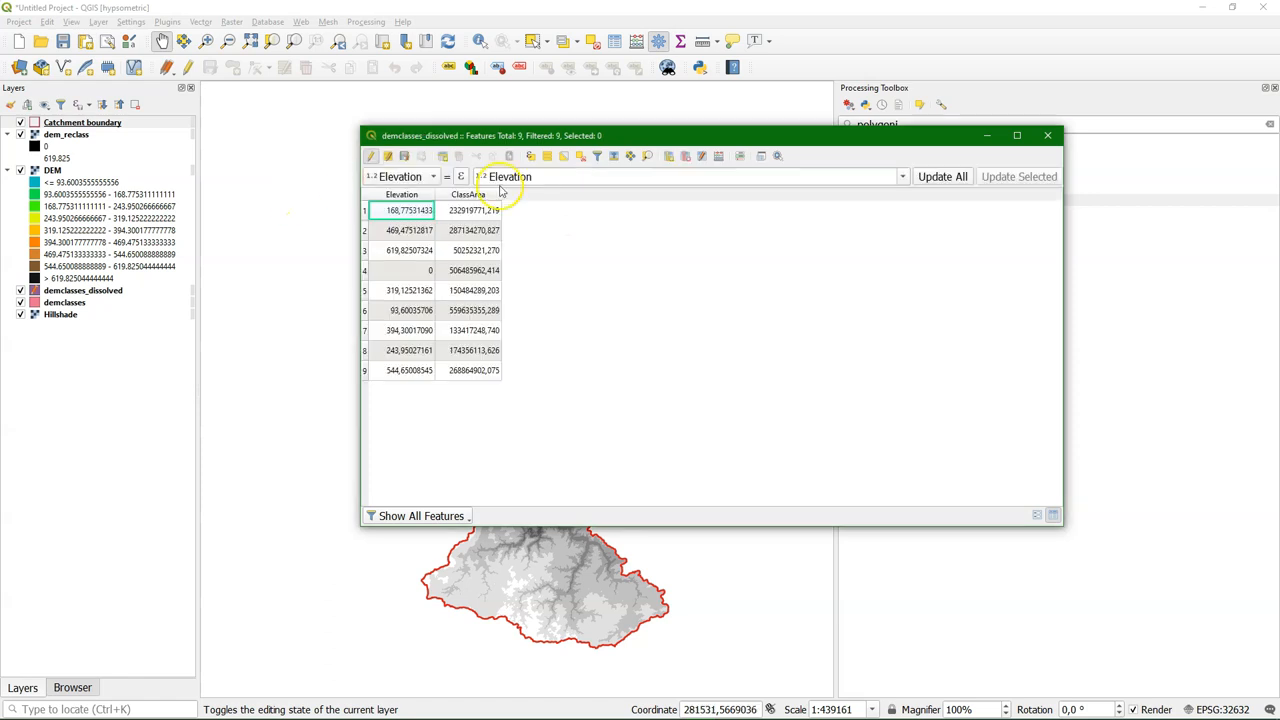
{"action": "left_click", "coordinate": [717, 160]}
Name the new field PercArea and make it a decimal number
{"action": "left_click", "coordinate": [632, 272]}
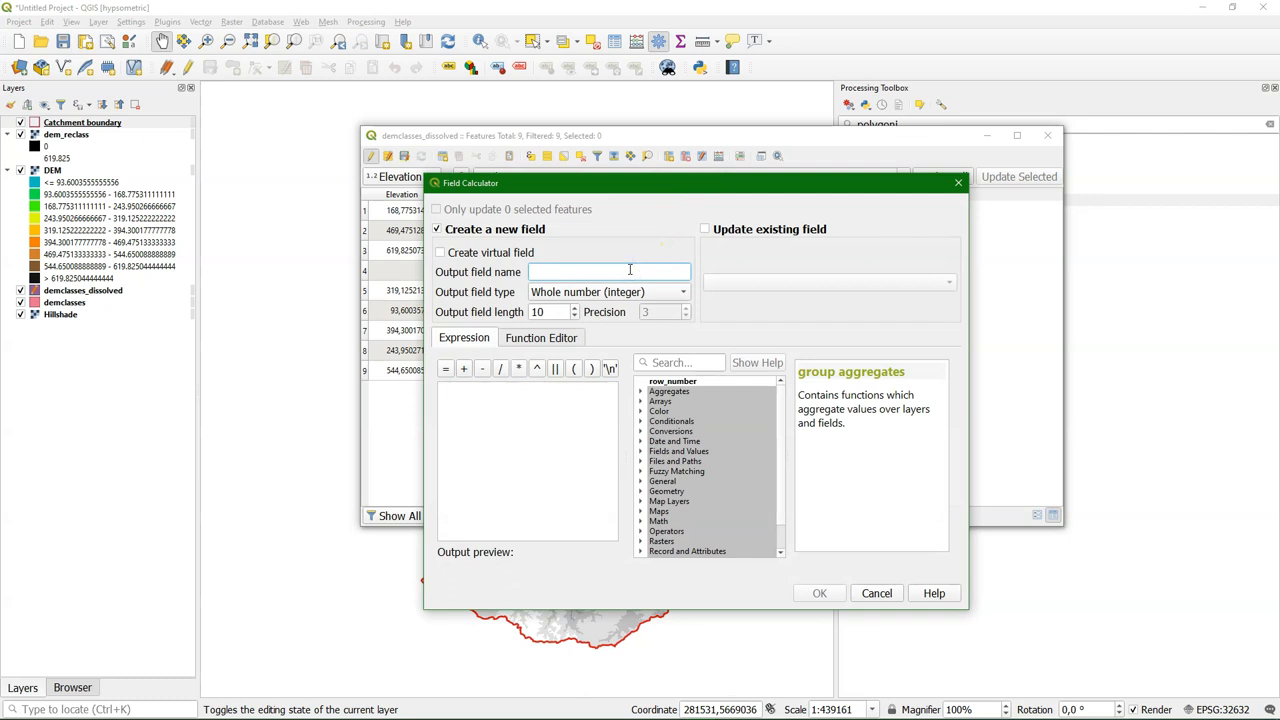
{"action": "type", "text": "PercArea"}
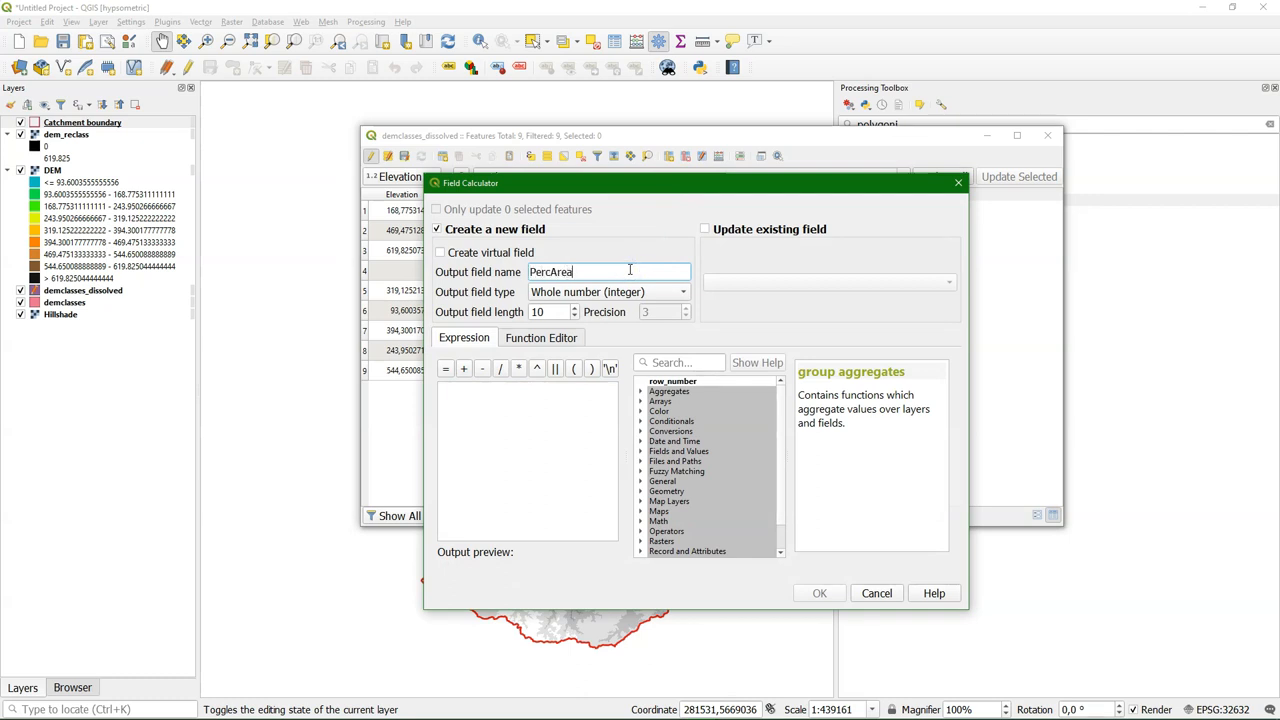
{"action": "left_click", "coordinate": [622, 292]}
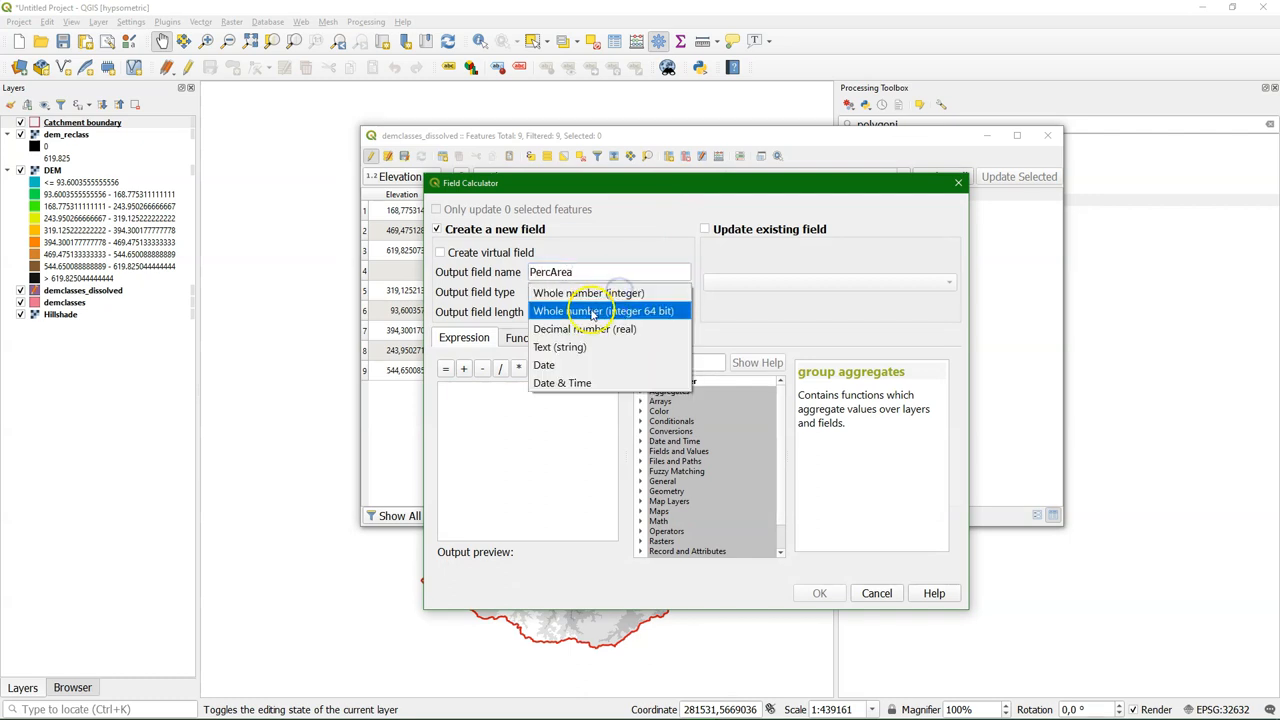
{"action": "left_click", "coordinate": [588, 329]}
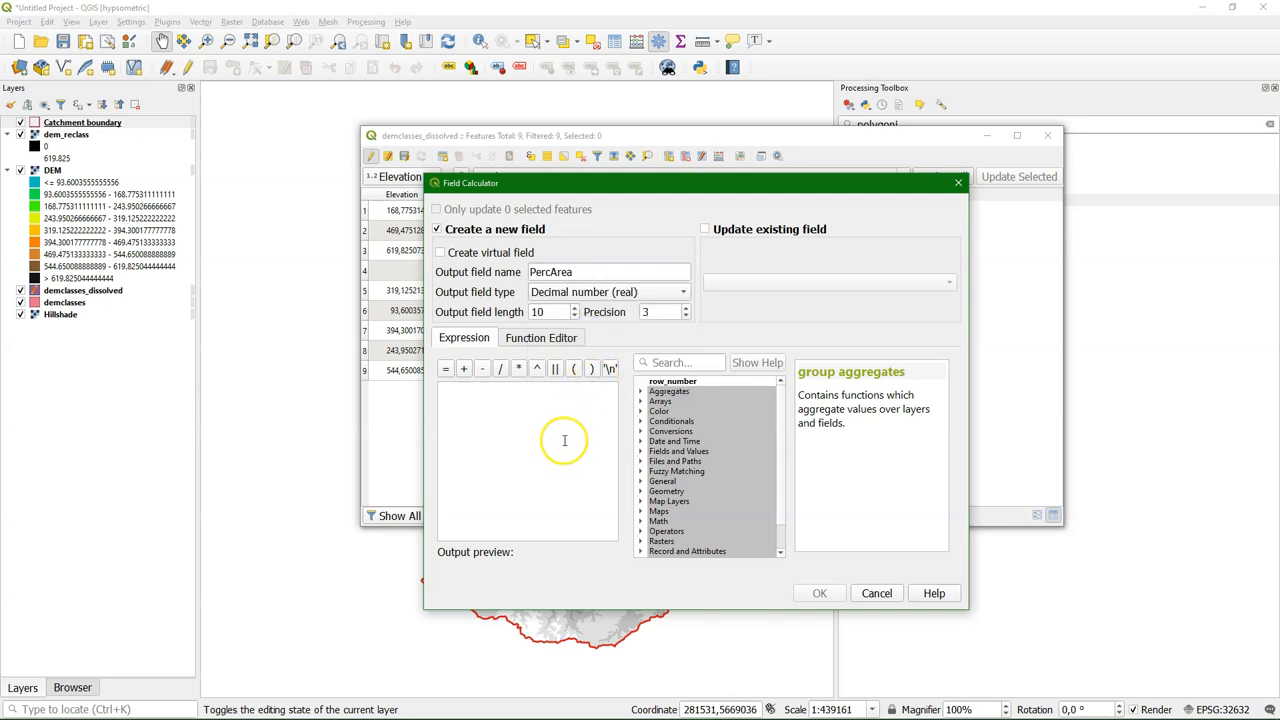
Build ("ClassArea" / 2363550238.000) * 100.0 and create the PercArea field
{"action": "left_click", "coordinate": [573, 371]}
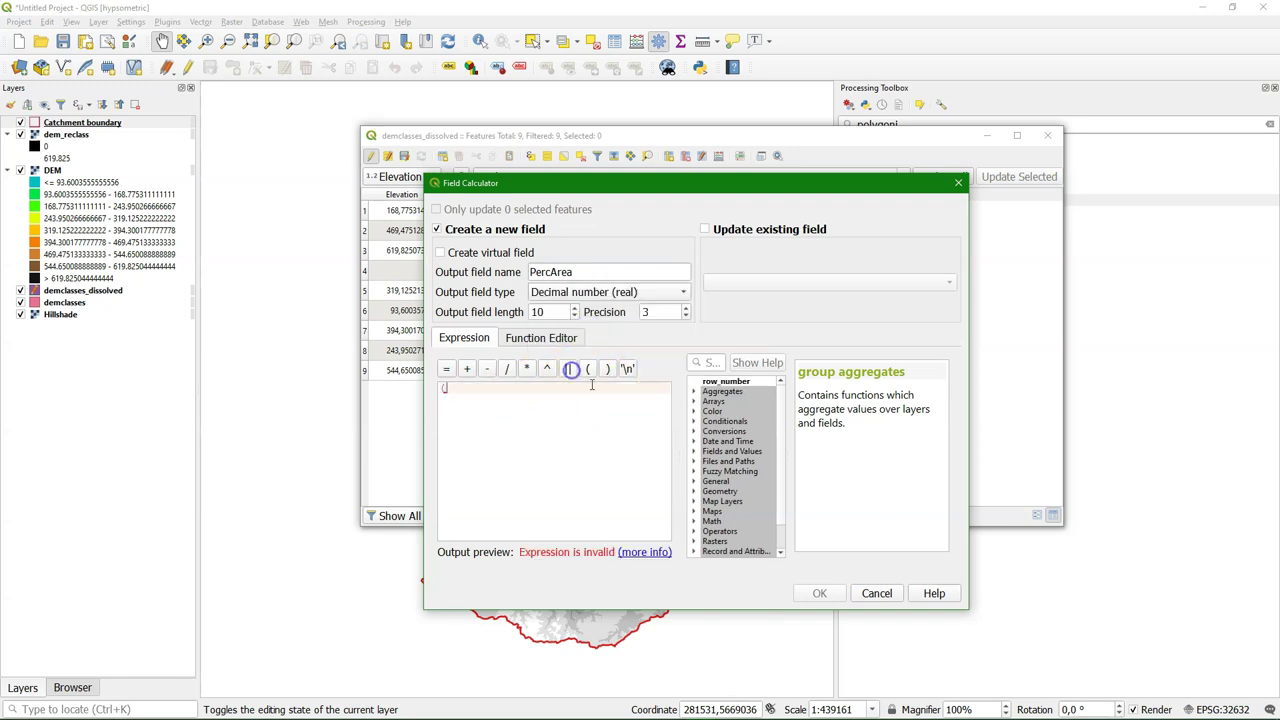
{"action": "left_click", "coordinate": [695, 452]}
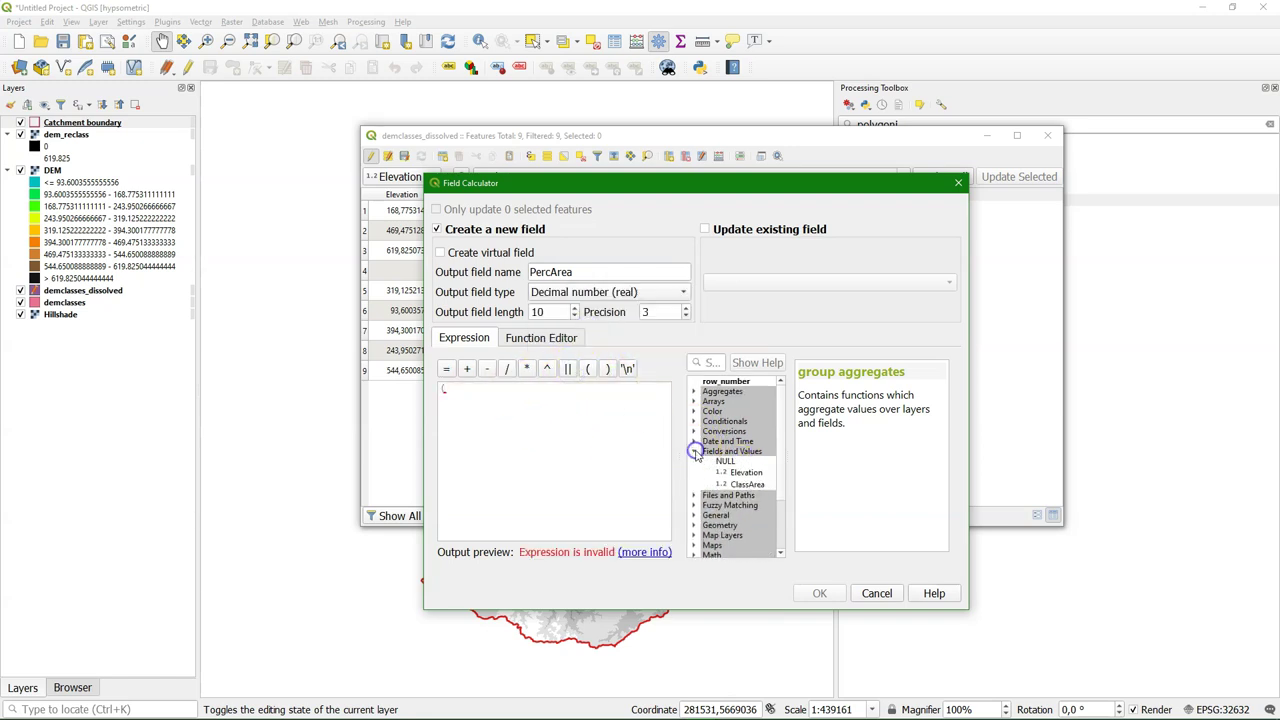
{"action": "double_click", "coordinate": [745, 484]}
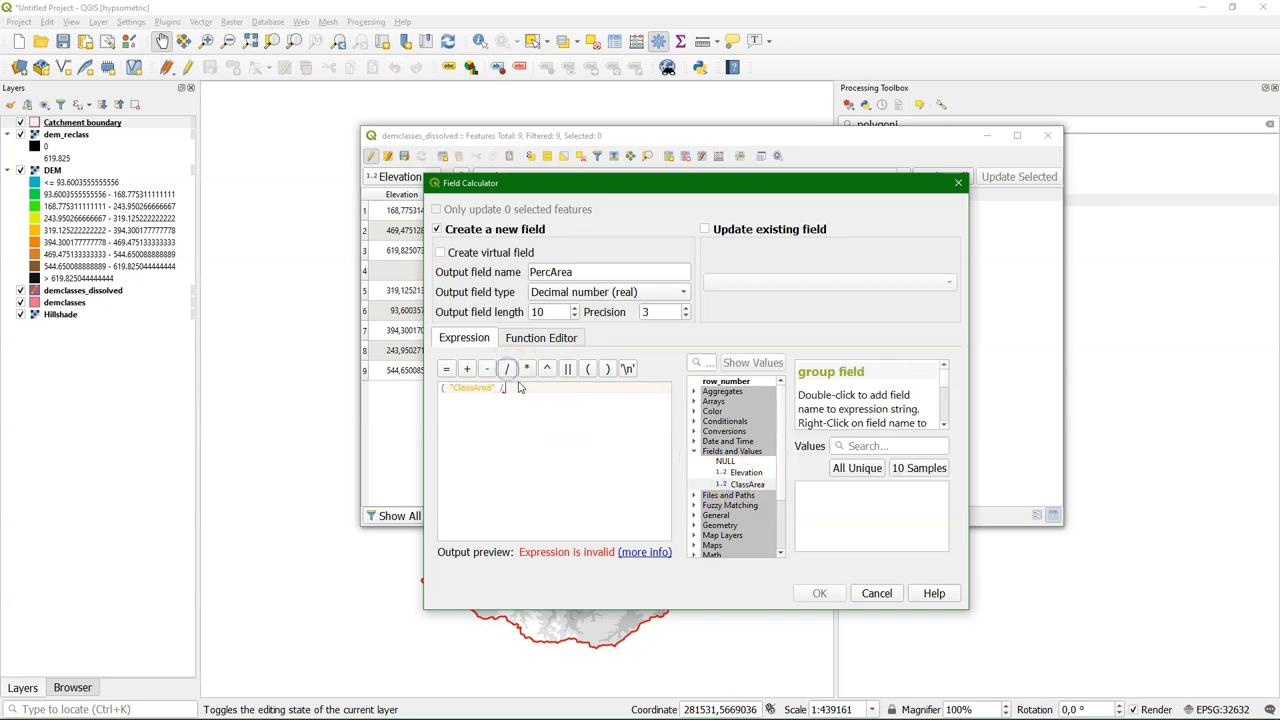
{"action": "left_click", "coordinate": [551, 393]}
{"action": "key", "text": "ctrl+v"}
{"action": "key", "text": "Delete"}
{"action": "type", "text": "."}
{"action": "left_click", "coordinate": [604, 371]}
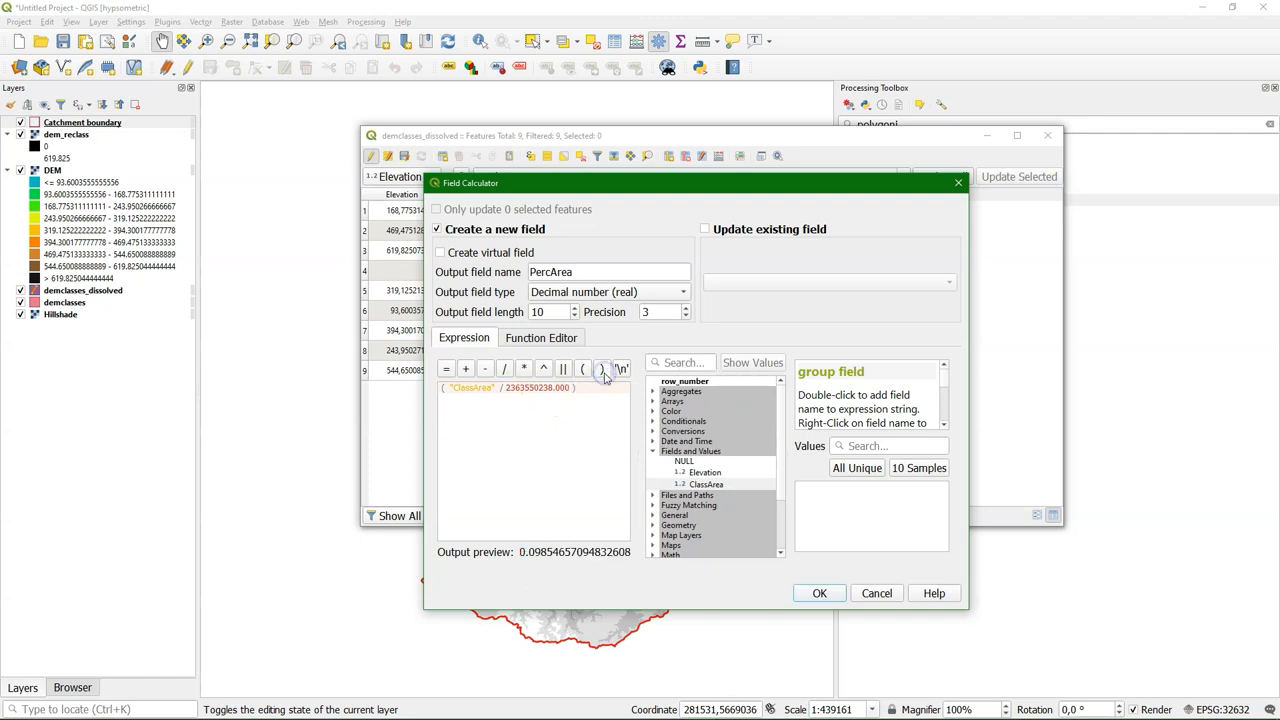
{"action": "left_click", "coordinate": [523, 369]}
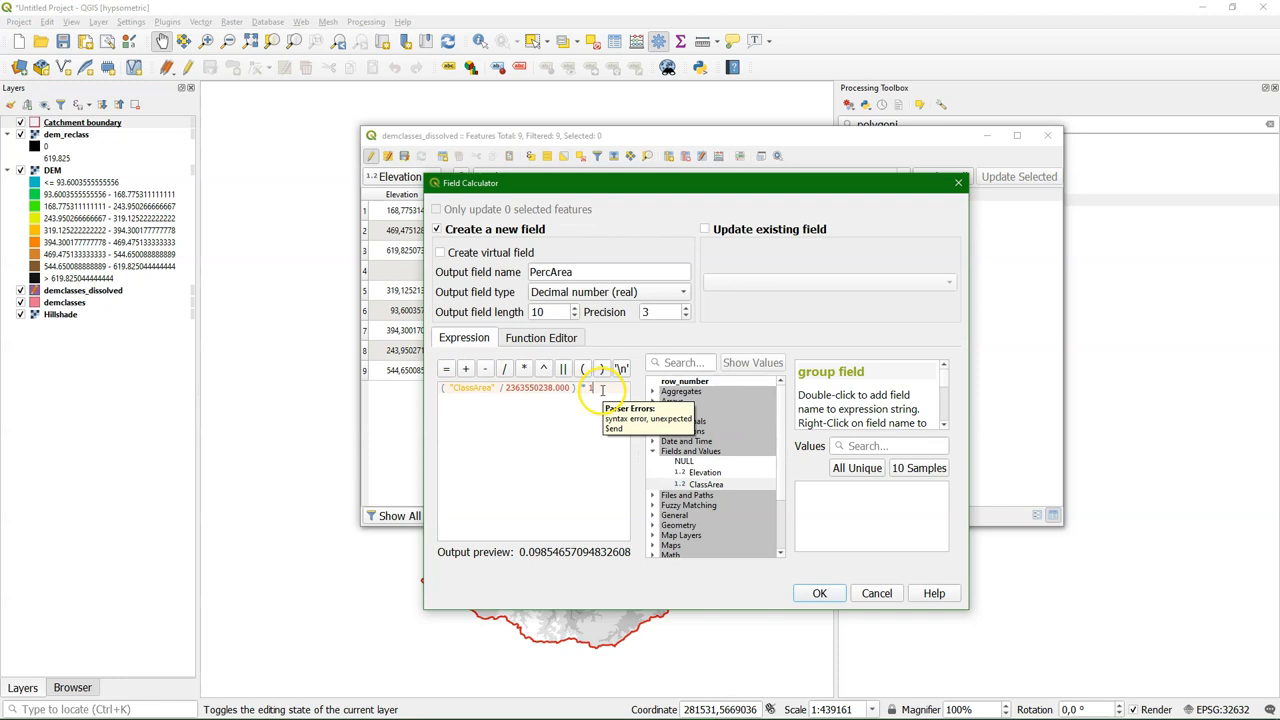
{"action": "type", "text": "10"}
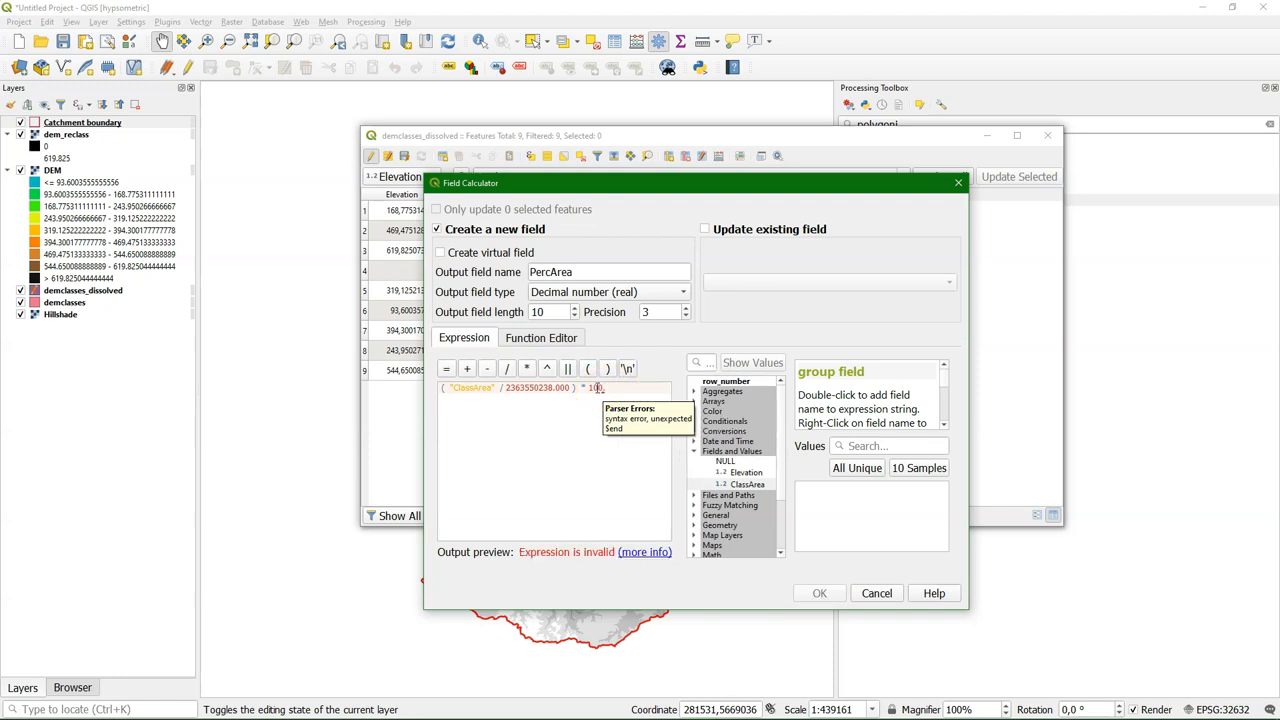
{"action": "type", "text": "0.0"}
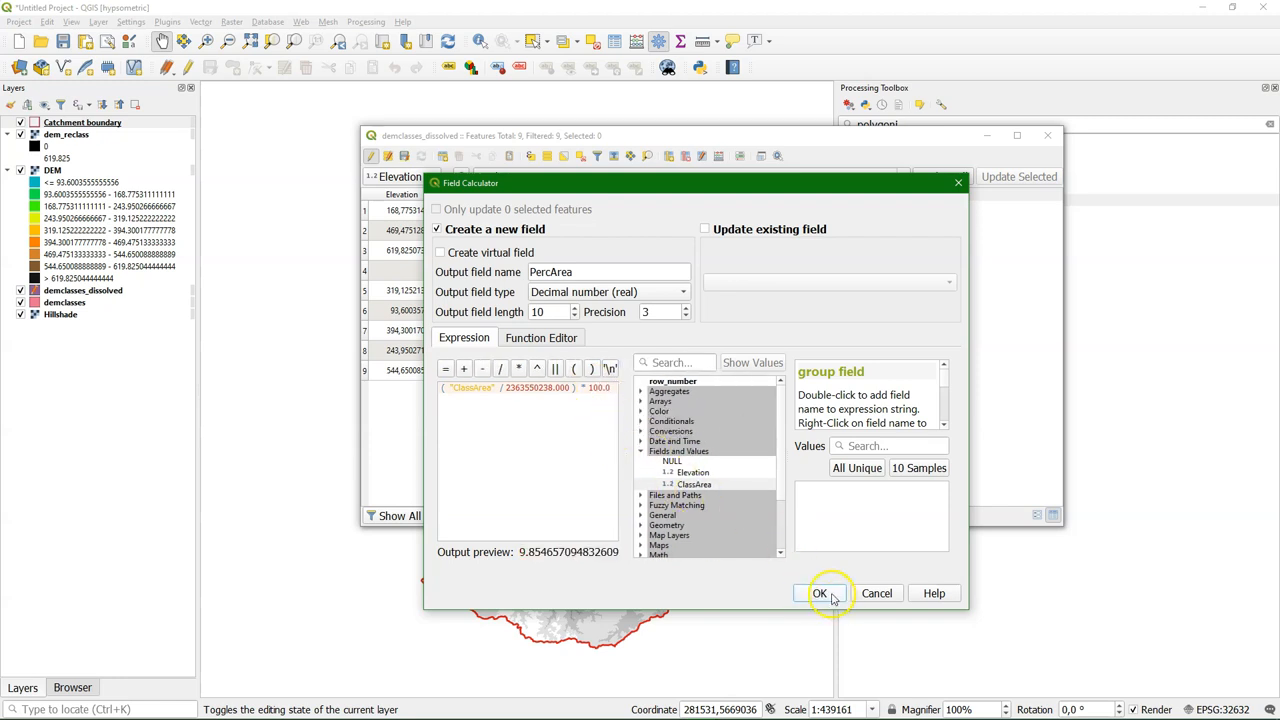
{"action": "left_click", "coordinate": [820, 593]}
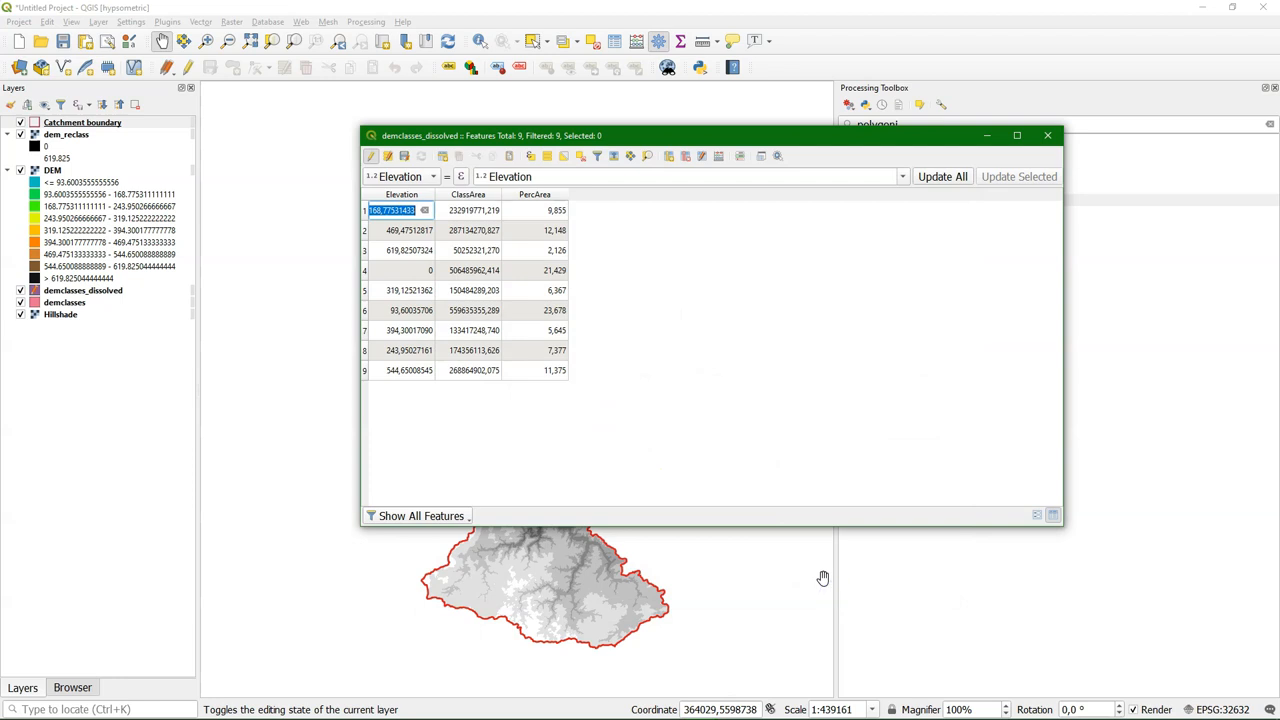
Stop editing demclasses_dissolved saving the PercArea edits, then close both attribute tables
{"action": "left_click", "coordinate": [371, 156]}
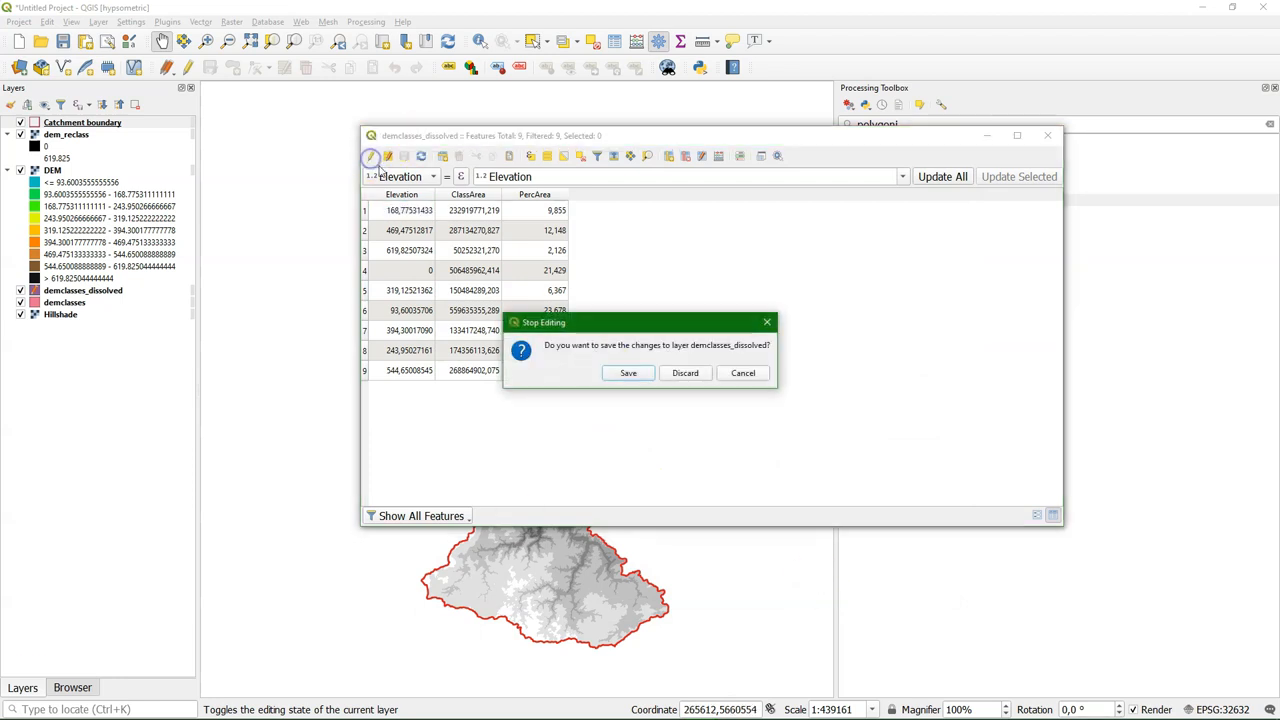
{"action": "left_click", "coordinate": [628, 373]}
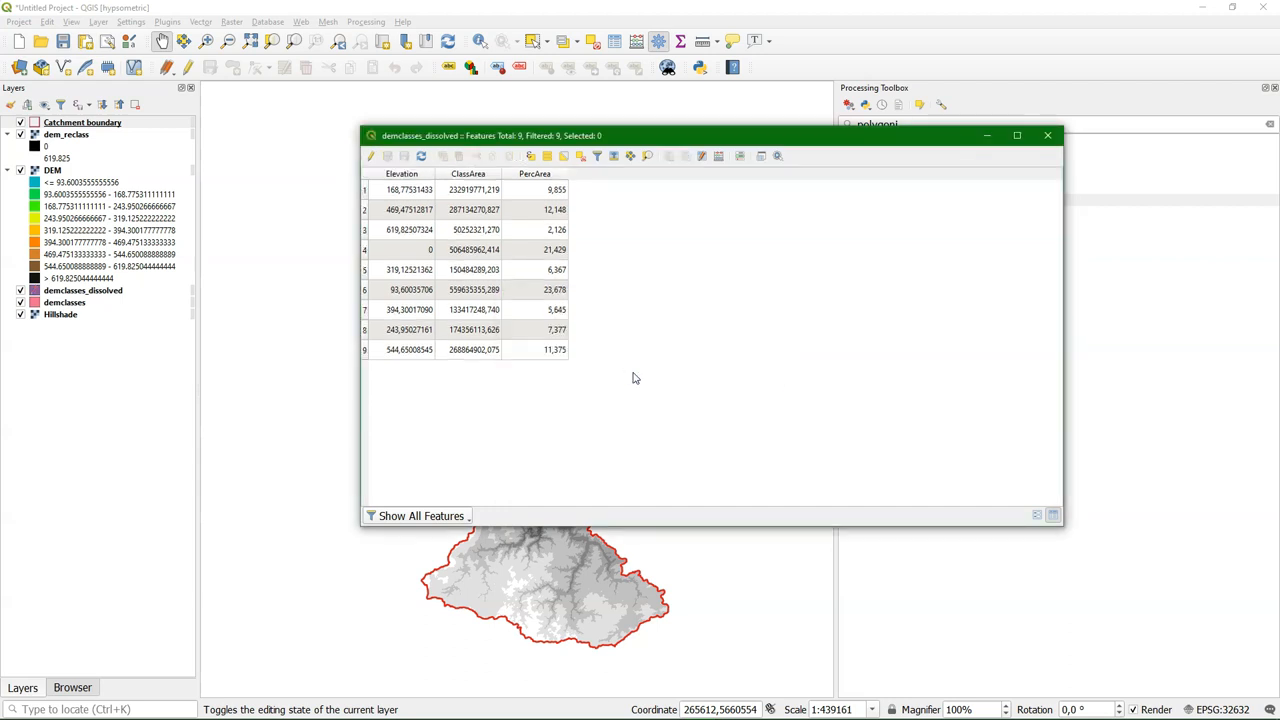
{"action": "left_click", "coordinate": [1045, 135]}
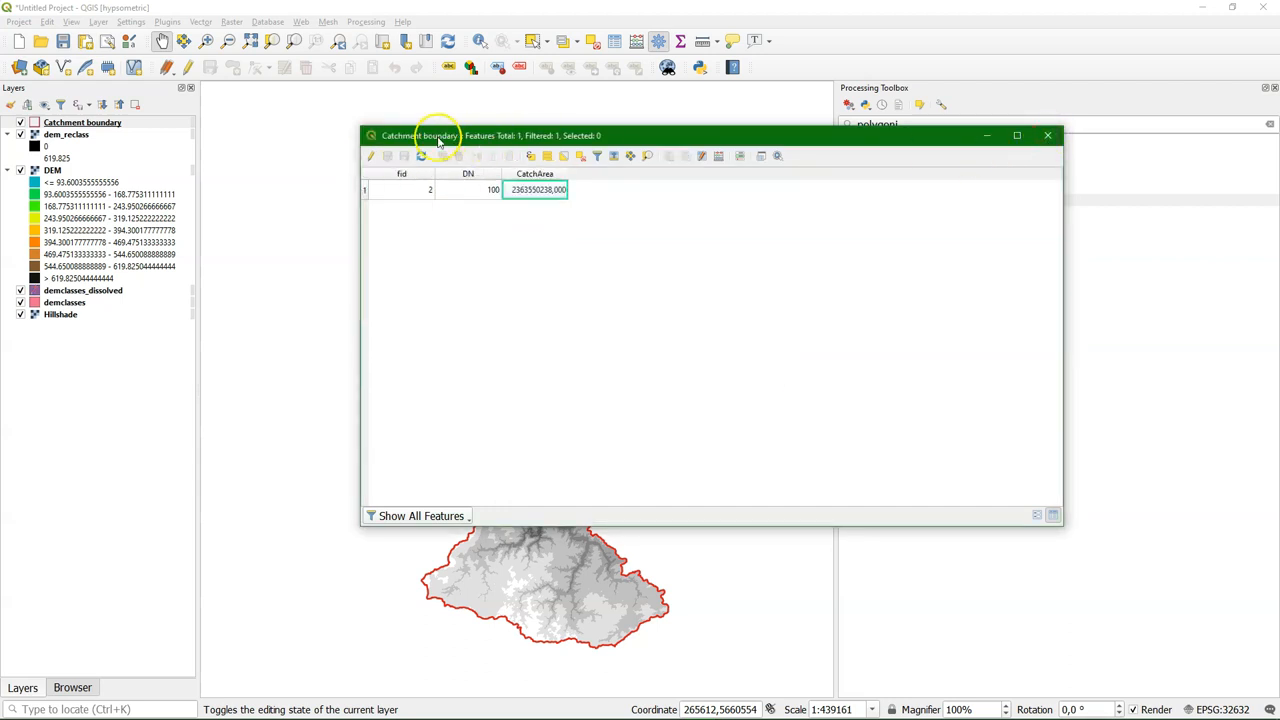
{"action": "left_click", "coordinate": [1048, 136]}
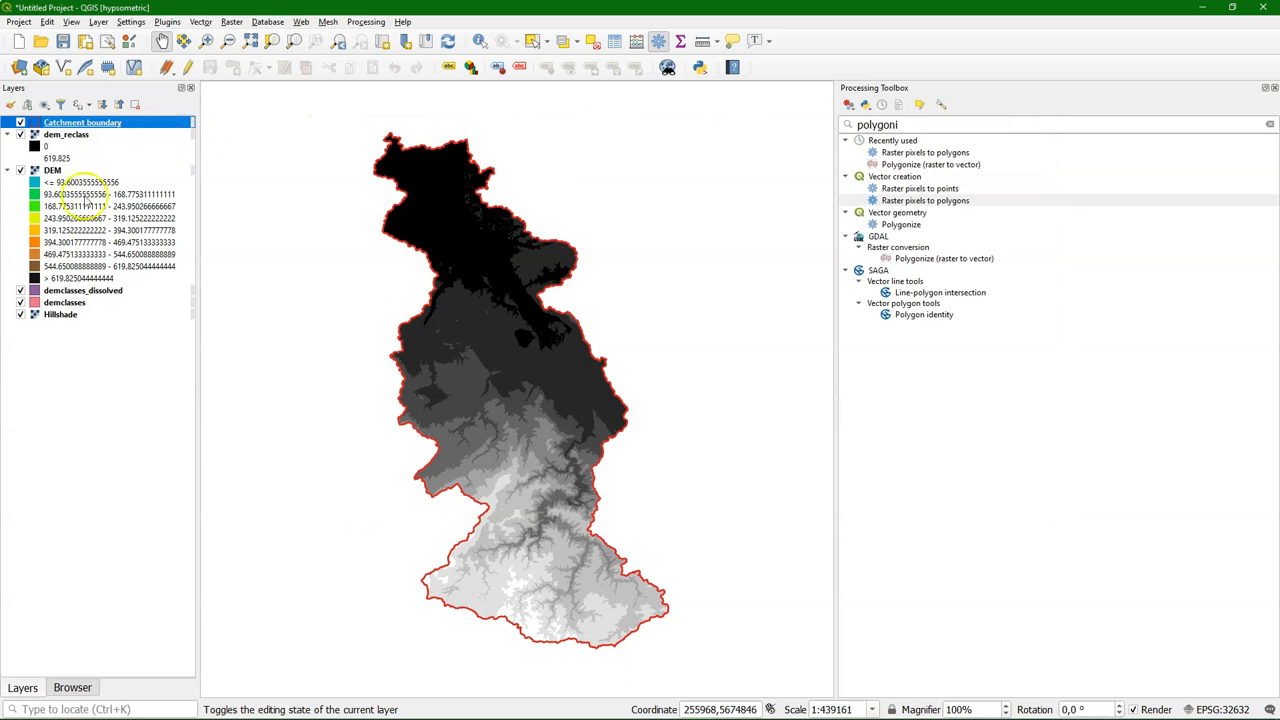
Start Save Features As for demclasses_dissolved with CSV format, targeting hypsometry.csv in the hypsometric folder
{"action": "right_click", "coordinate": [76, 290]}
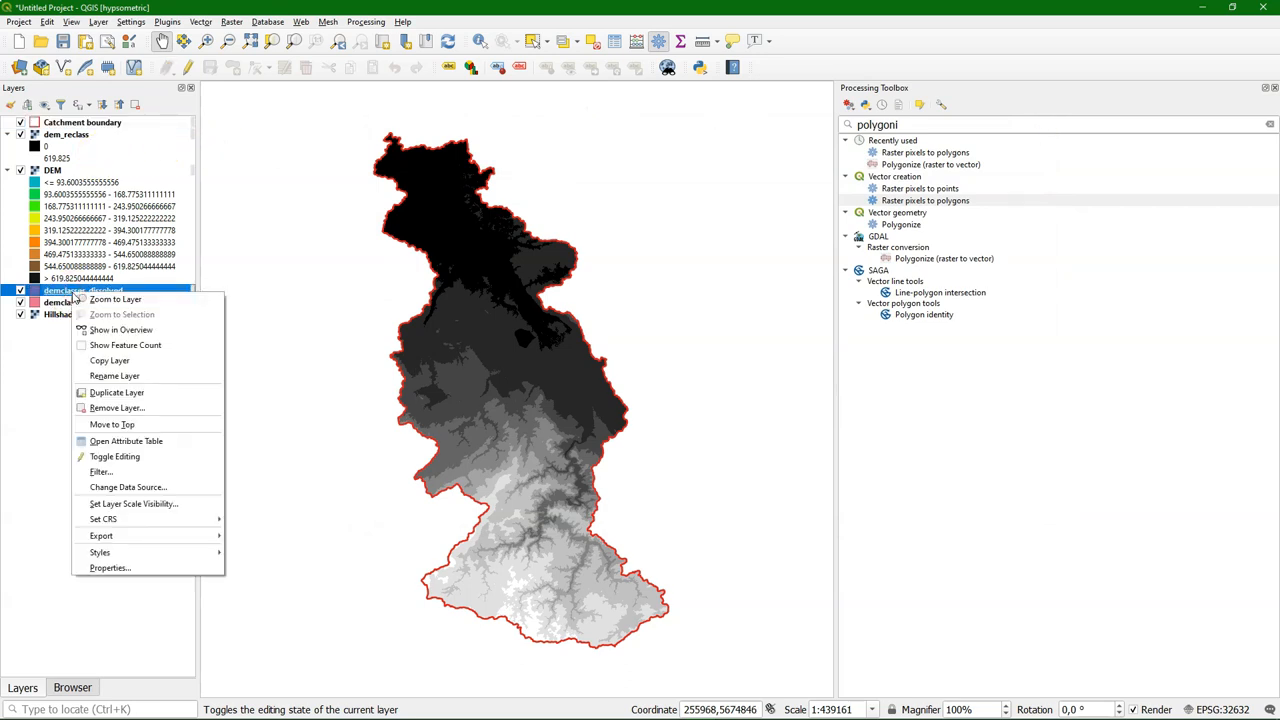
{"action": "mouse_move", "coordinate": [101, 536]}
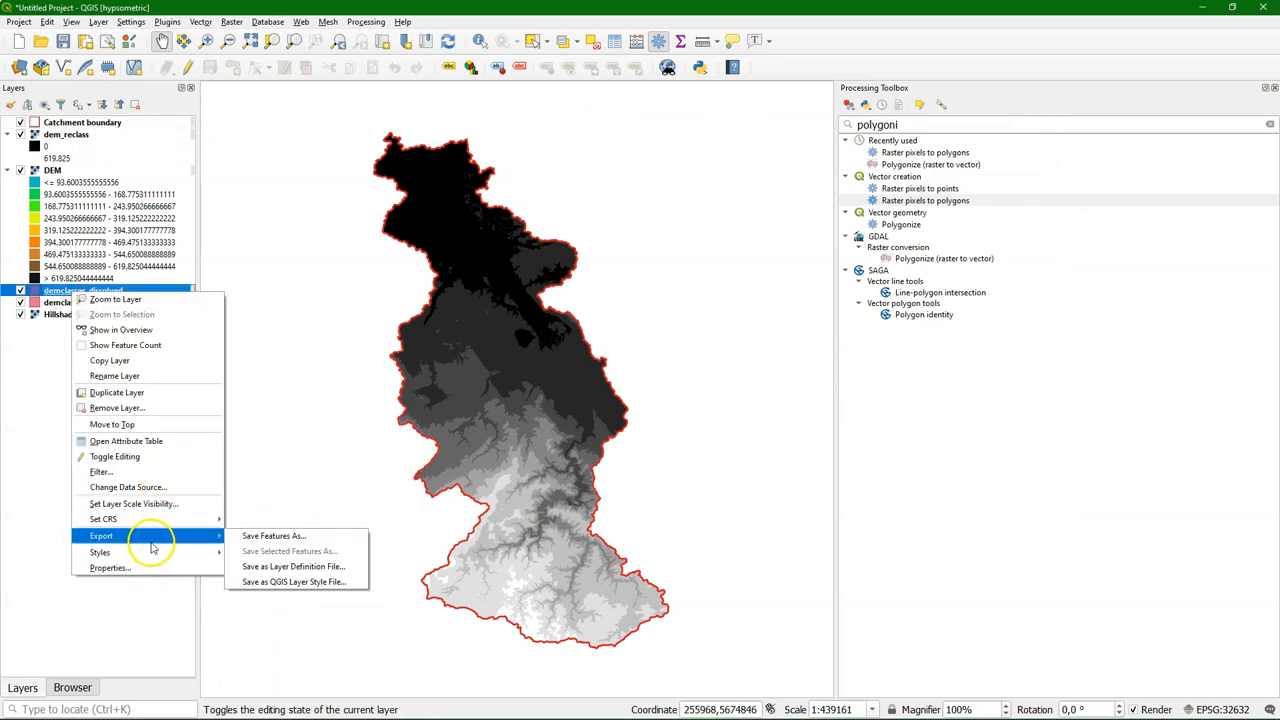
{"action": "left_click", "coordinate": [275, 536]}
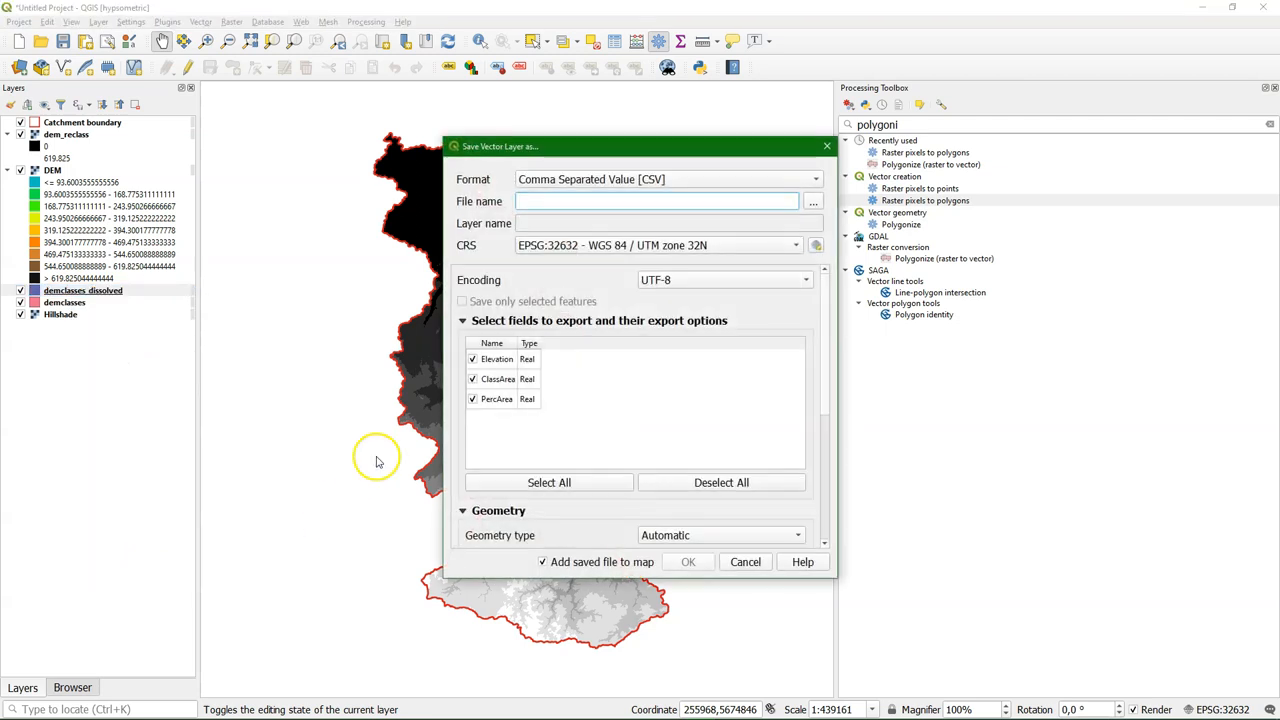
{"action": "left_click", "coordinate": [794, 178]}
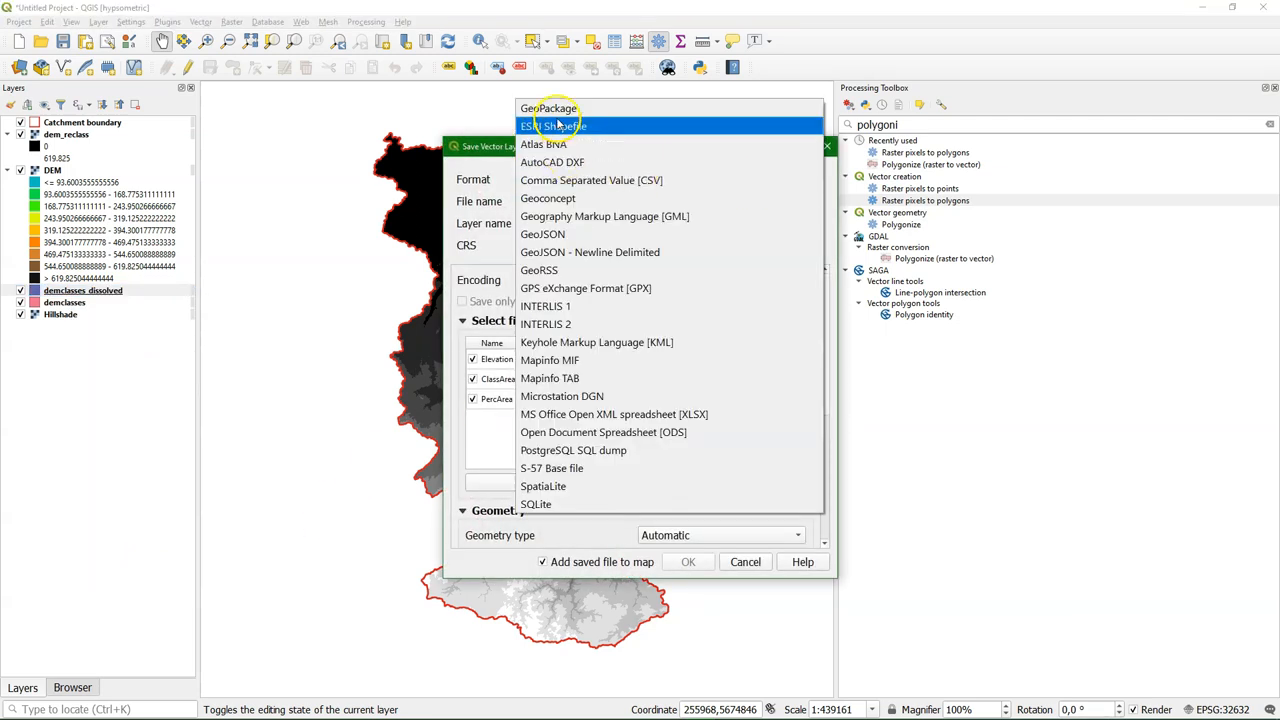
{"action": "left_click", "coordinate": [558, 180]}
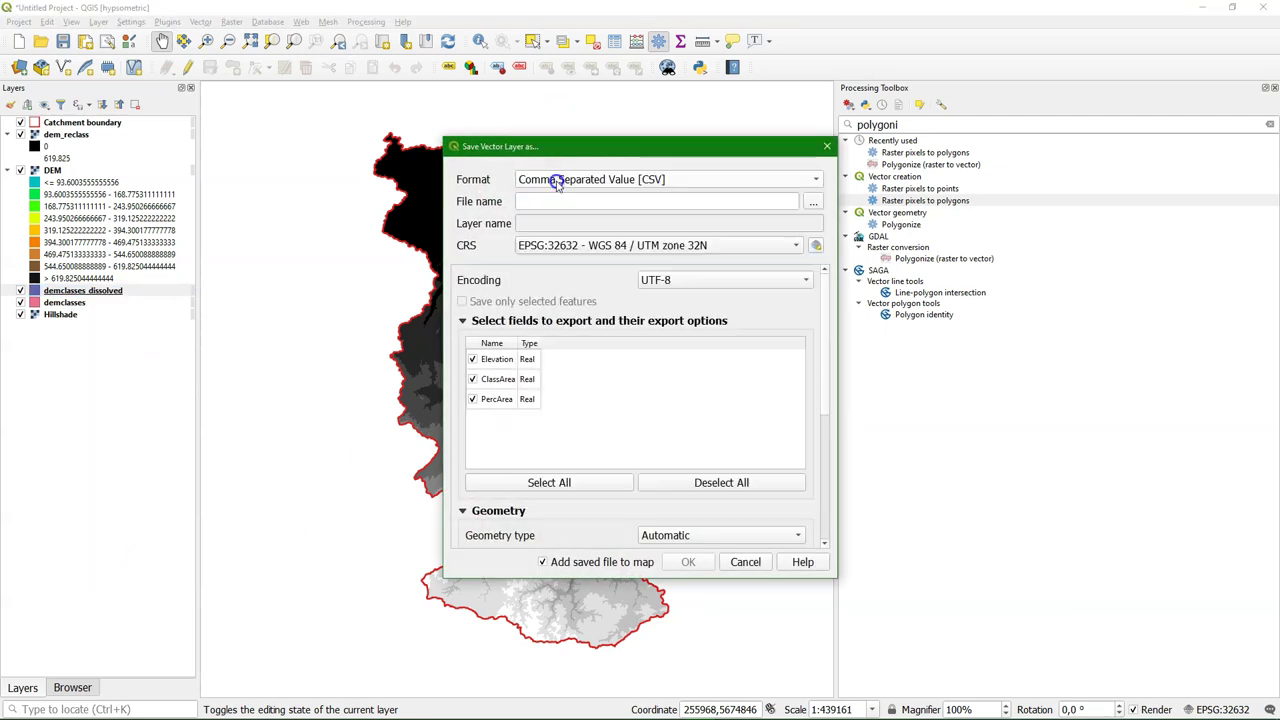
{"action": "left_click", "coordinate": [812, 201]}
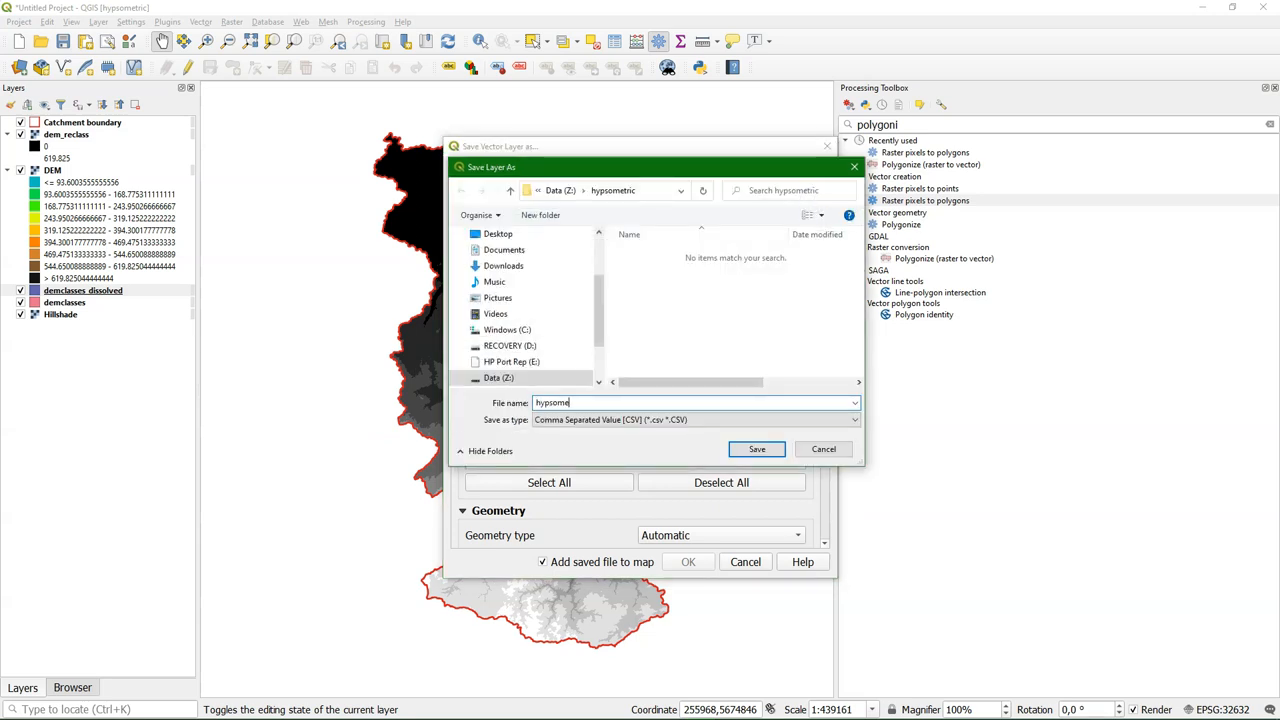
{"action": "left_click", "coordinate": [757, 449]}
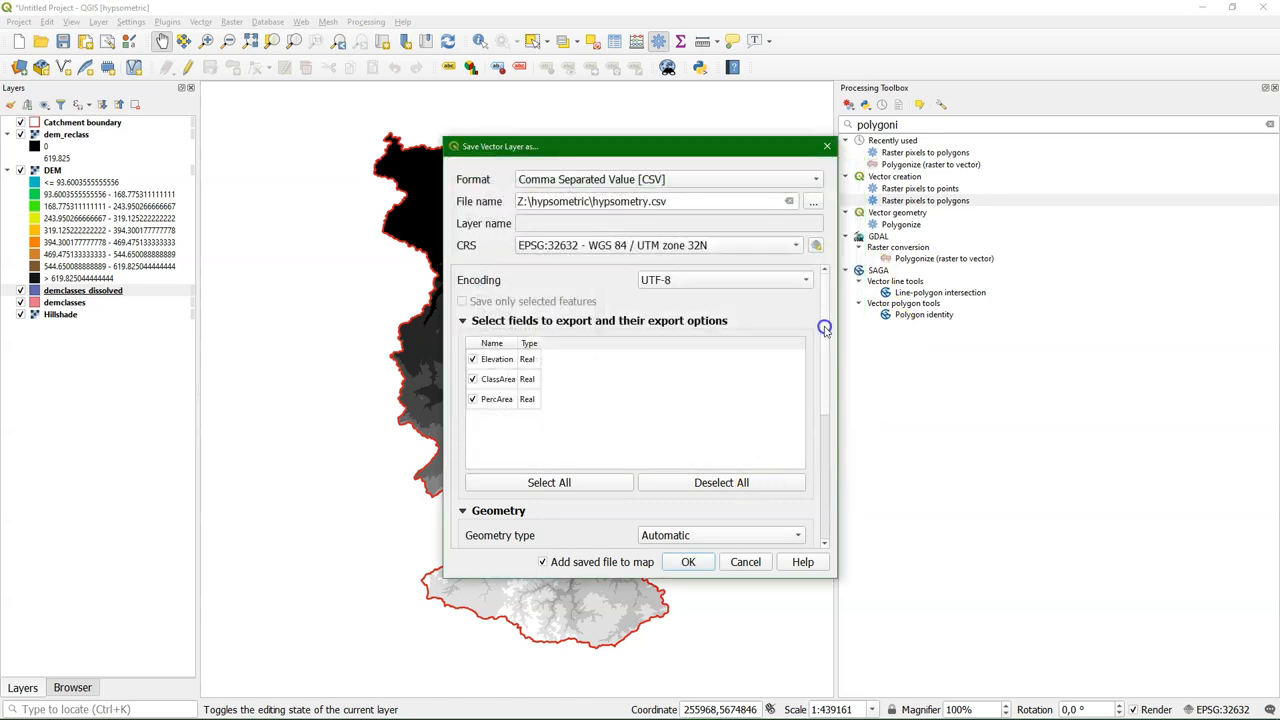
{"action": "left_click_drag", "start_coordinate": [825, 328], "coordinate": [825, 393]}
Export with No geometry and without adding the saved file to the map
{"action": "left_click", "coordinate": [770, 418]}
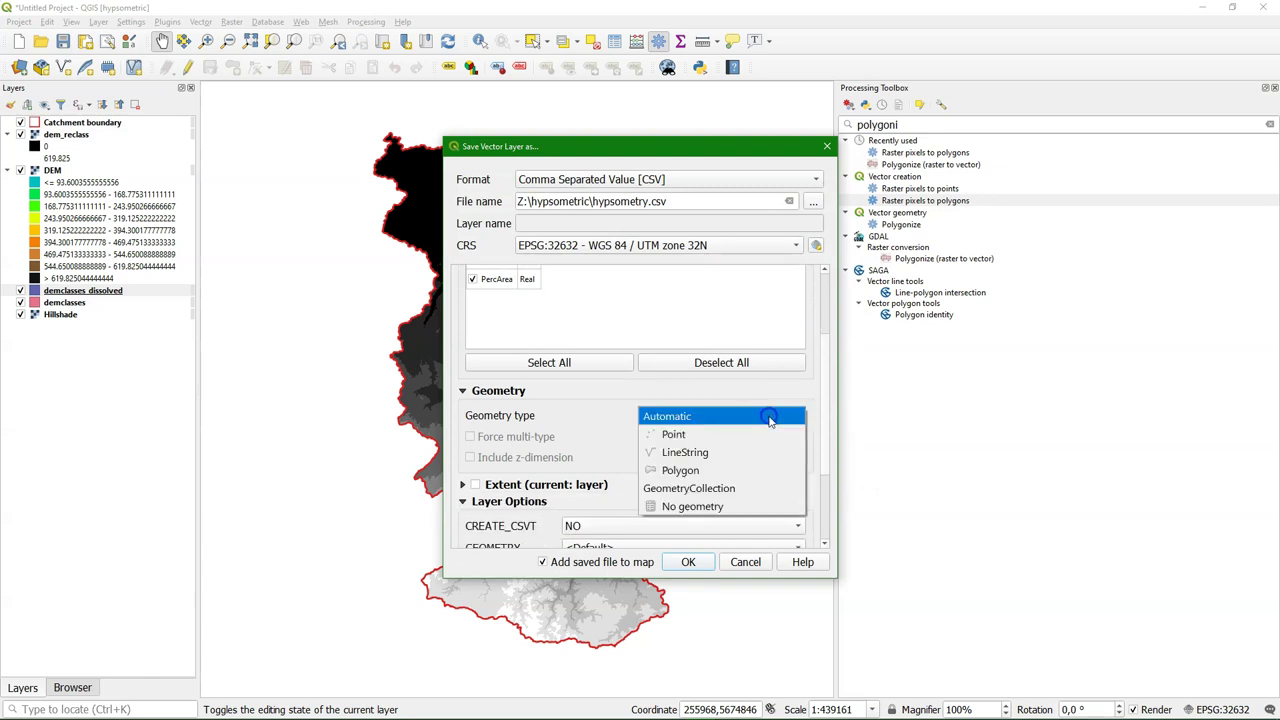
{"action": "left_click", "coordinate": [702, 507]}
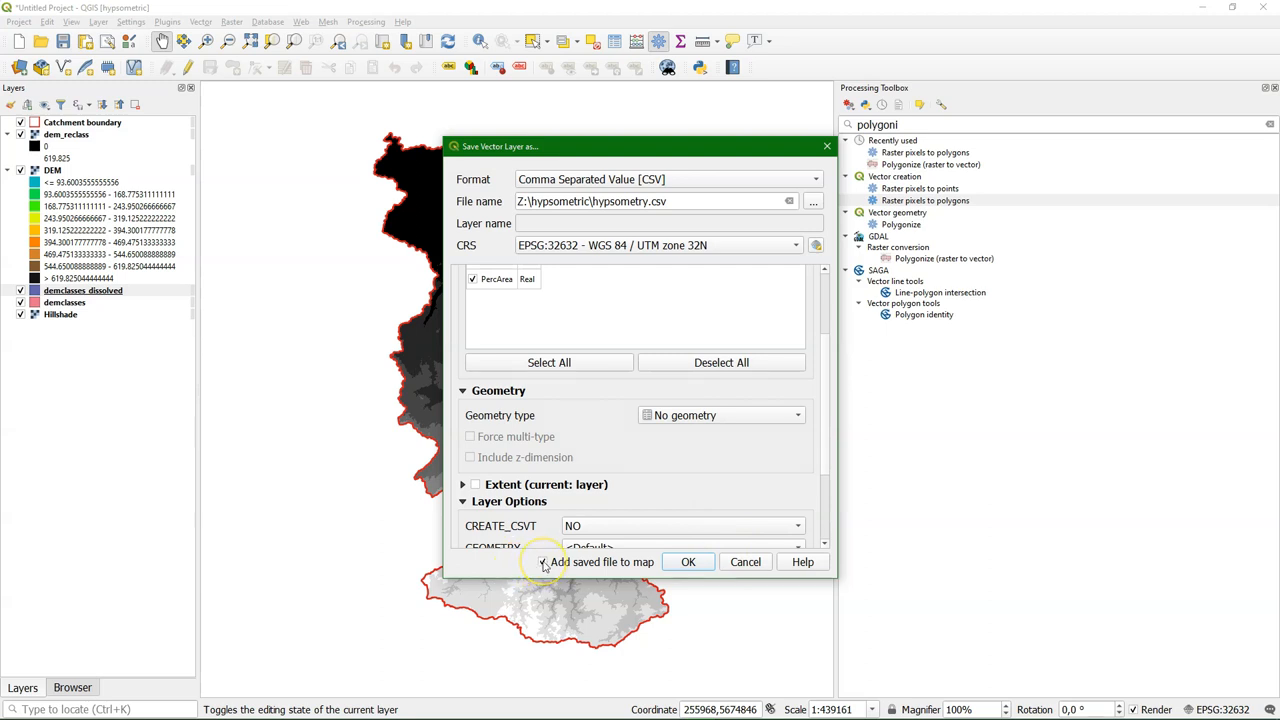
{"action": "left_click", "coordinate": [543, 562]}
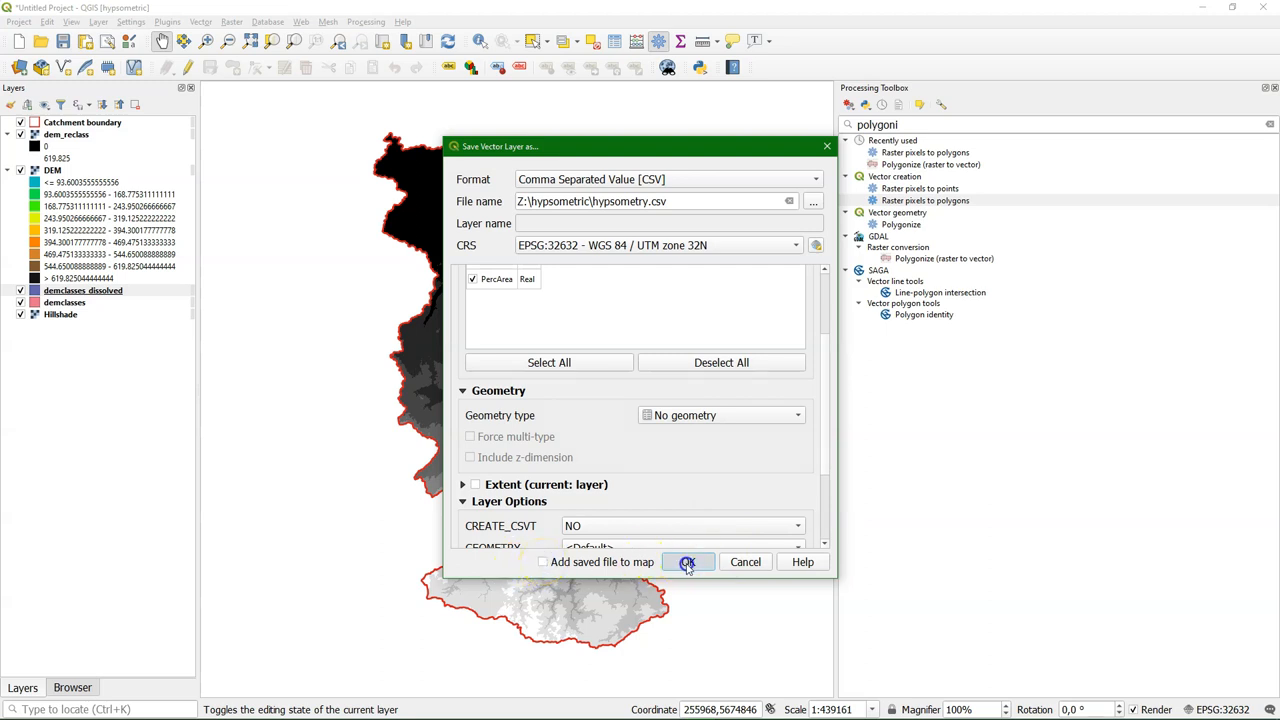
{"action": "left_click", "coordinate": [688, 562]}
Open hypsometry.csv from the hypsometric folder with LibreOffice
{"action": "left_click", "coordinate": [582, 94]}
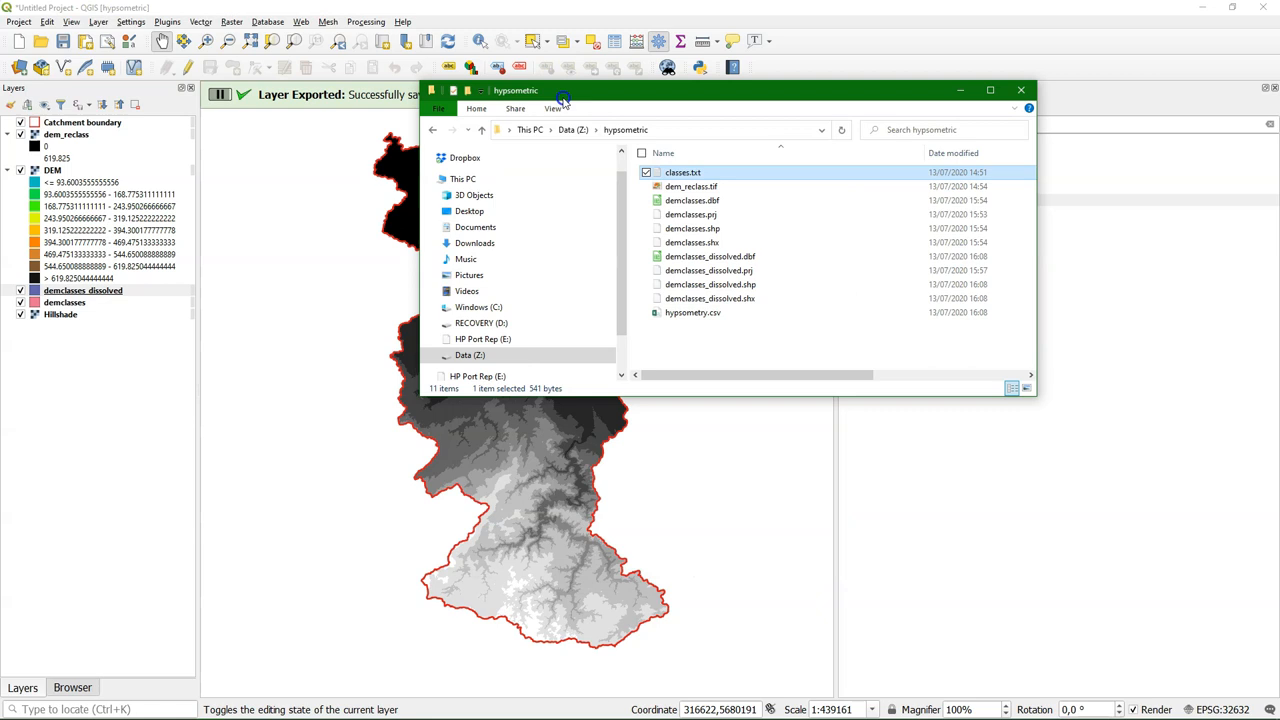
{"action": "left_click", "coordinate": [692, 312]}
{"action": "right_click", "coordinate": [710, 316]}
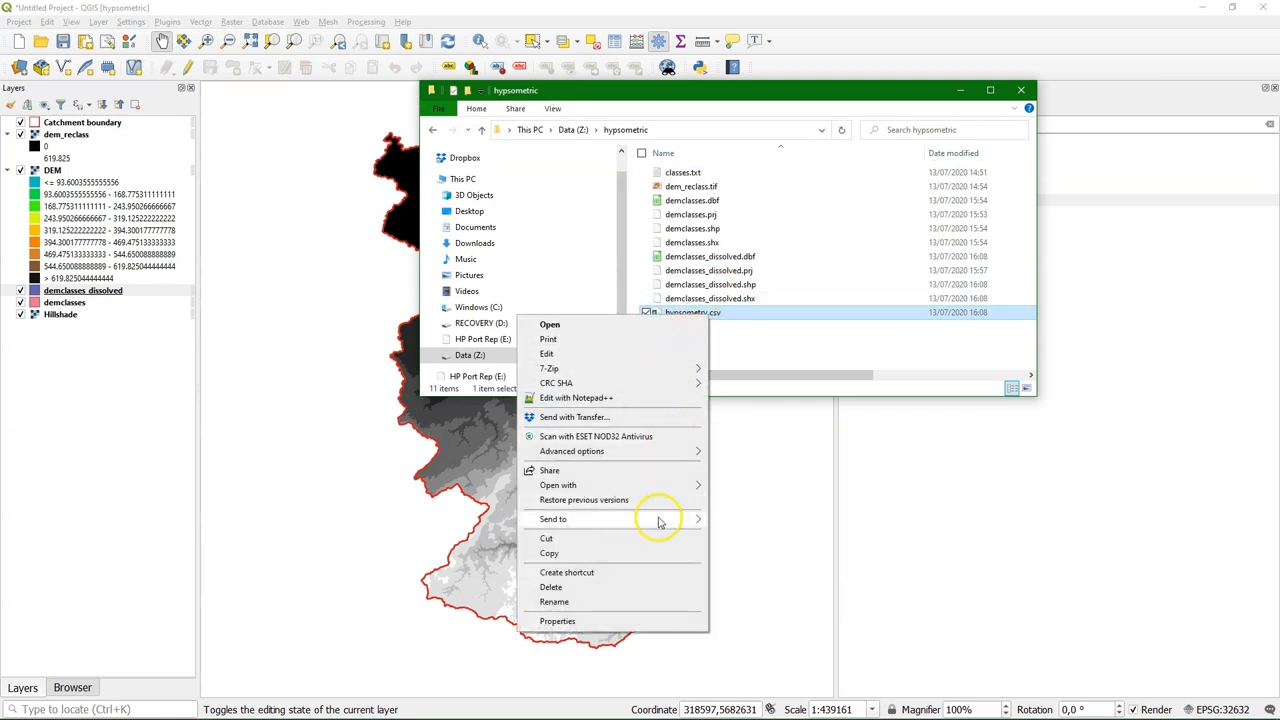
{"action": "mouse_move", "coordinate": [580, 485]}
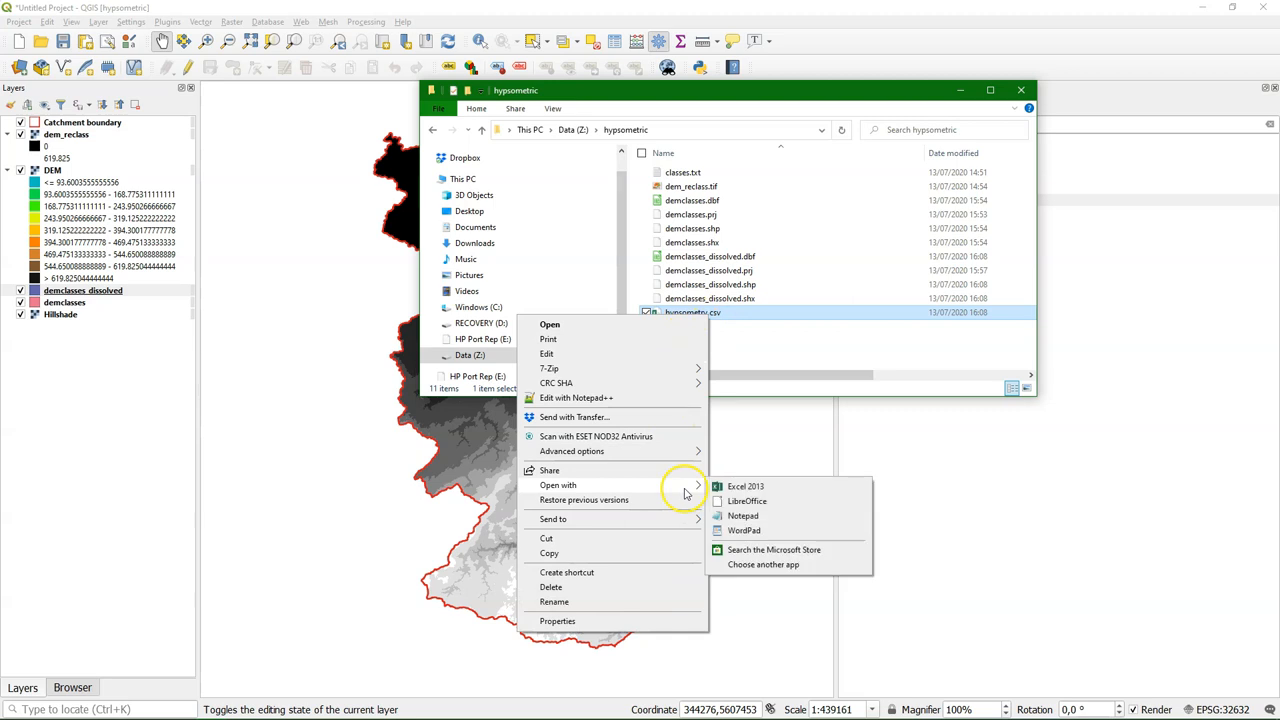
{"action": "left_click", "coordinate": [760, 484]}
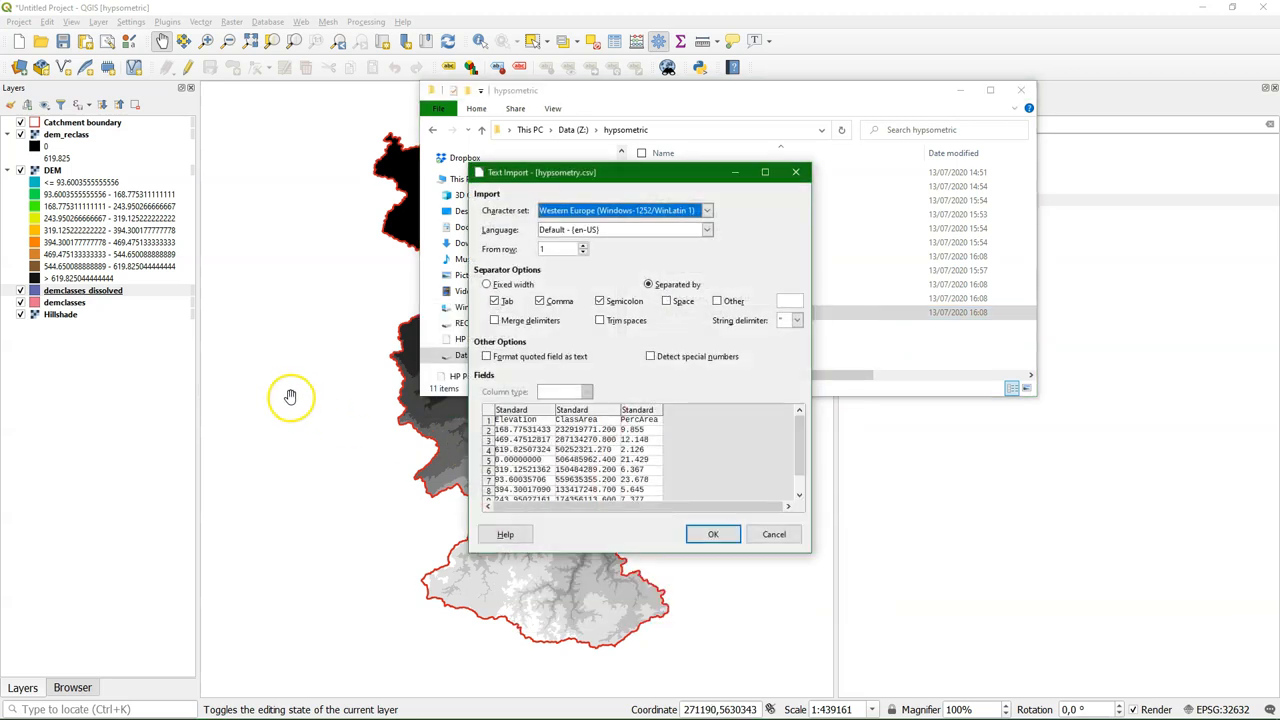
Accept the text import and sort the whole table by Elevation descending, then select D1 for a heading
{"action": "left_click", "coordinate": [713, 534]}
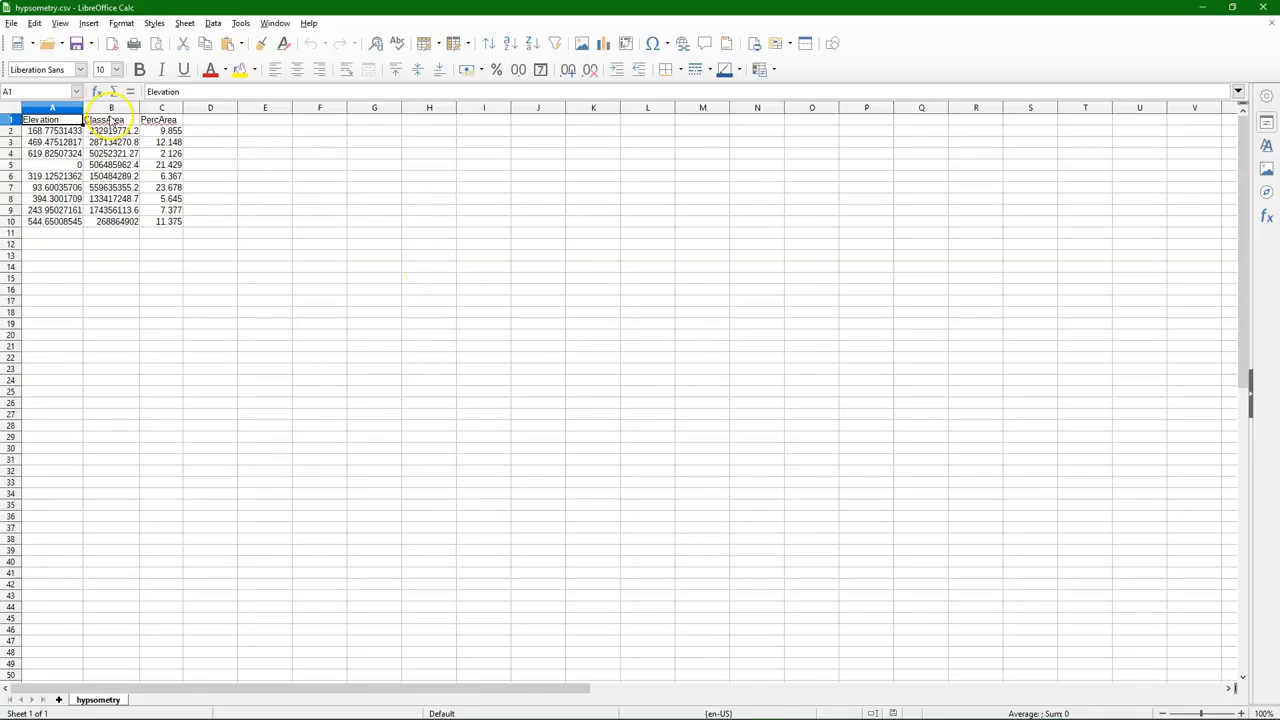
{"action": "left_click", "coordinate": [48, 107]}
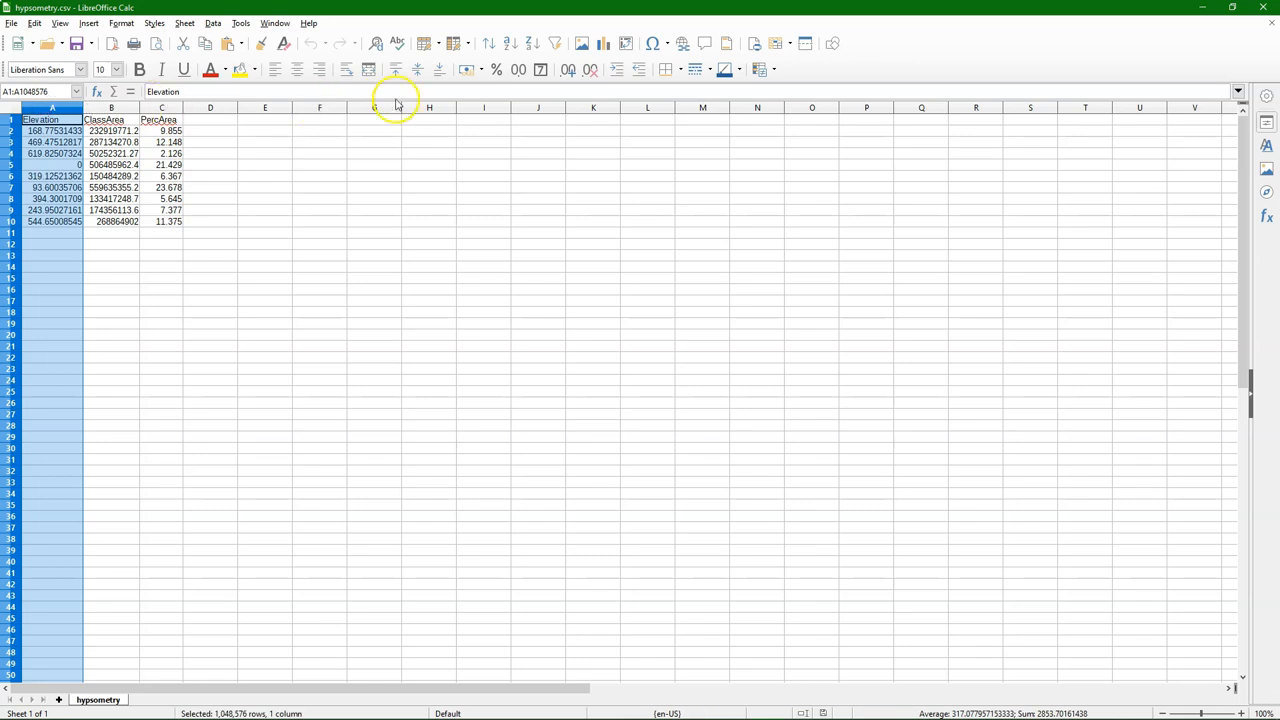
{"action": "left_click", "coordinate": [531, 43]}
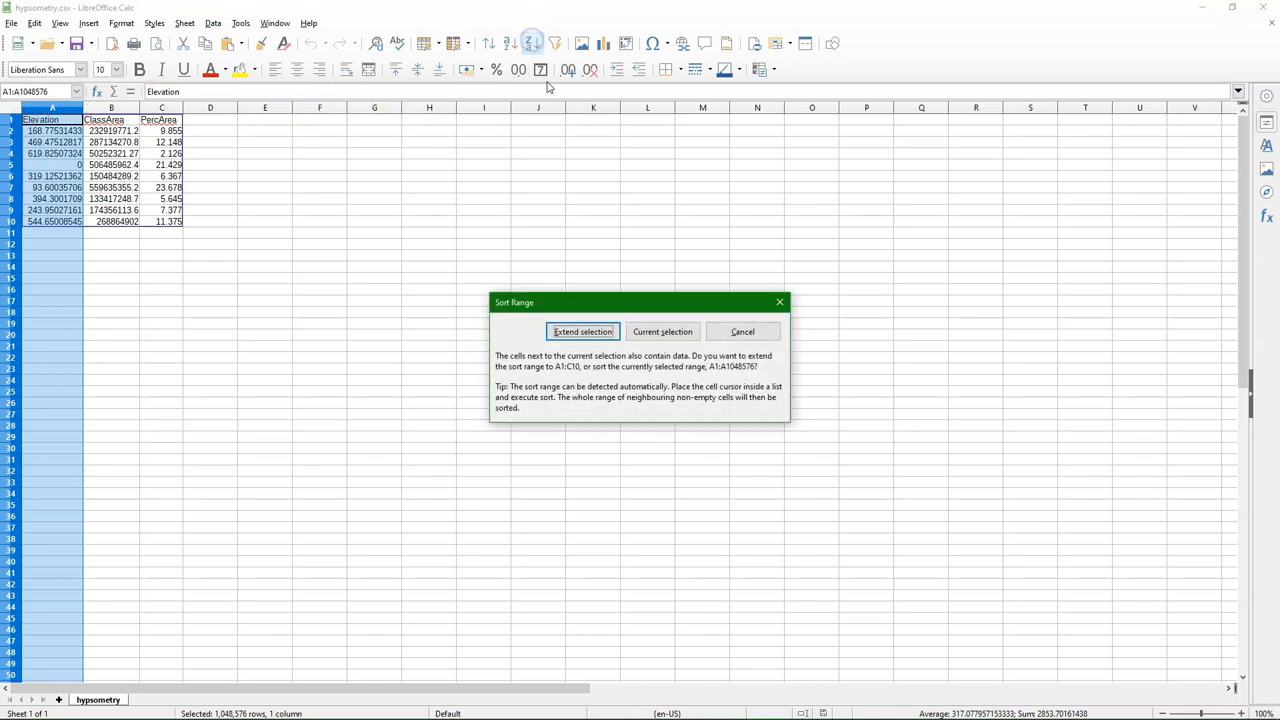
{"action": "left_click", "coordinate": [583, 331]}
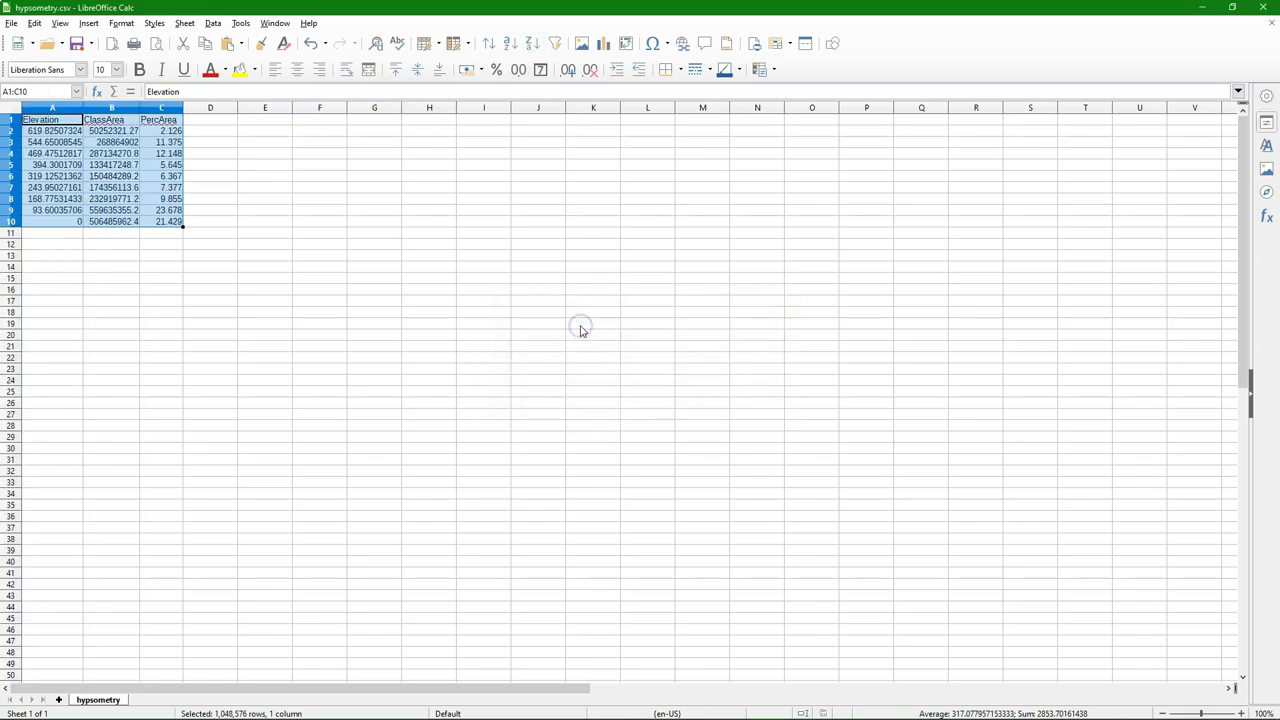
{"action": "left_click", "coordinate": [205, 120]}
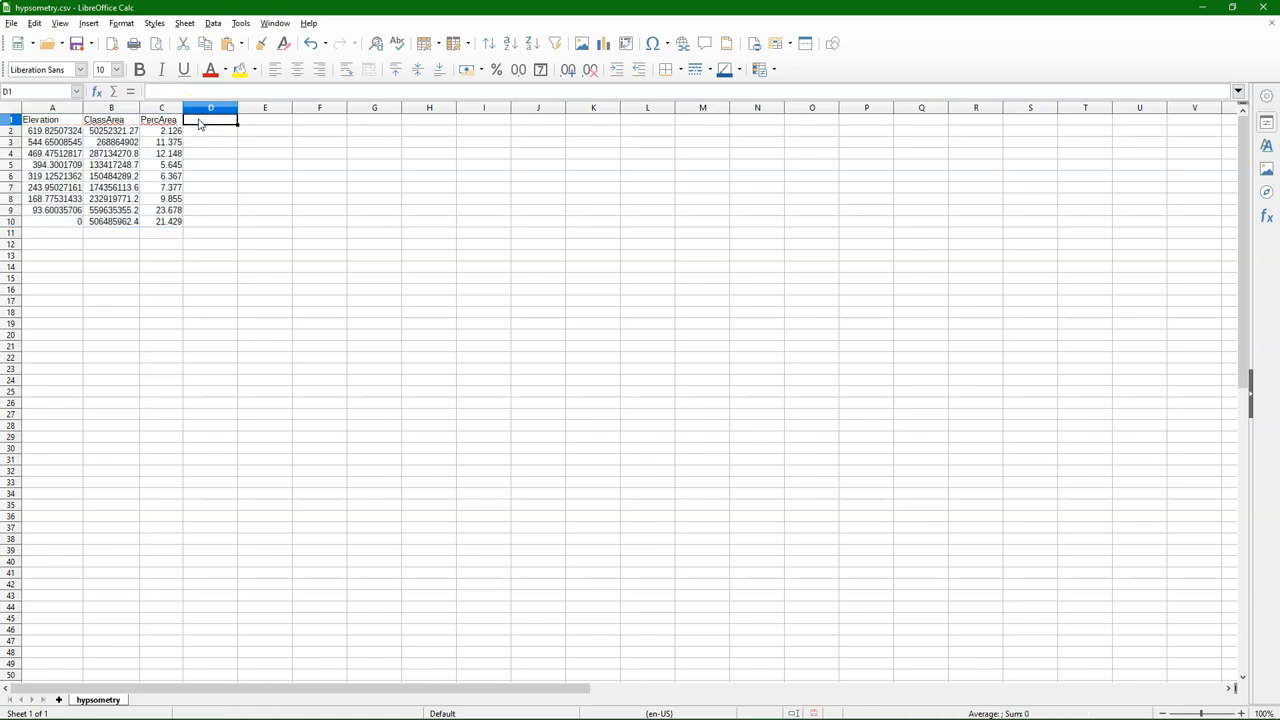
{"action": "type", "text": "Cumulative"}
Enter =C2 in D2 and the running-total formula =C3+D2 in D3
{"action": "left_click", "coordinate": [212, 133]}
{"action": "type", "text": "="}
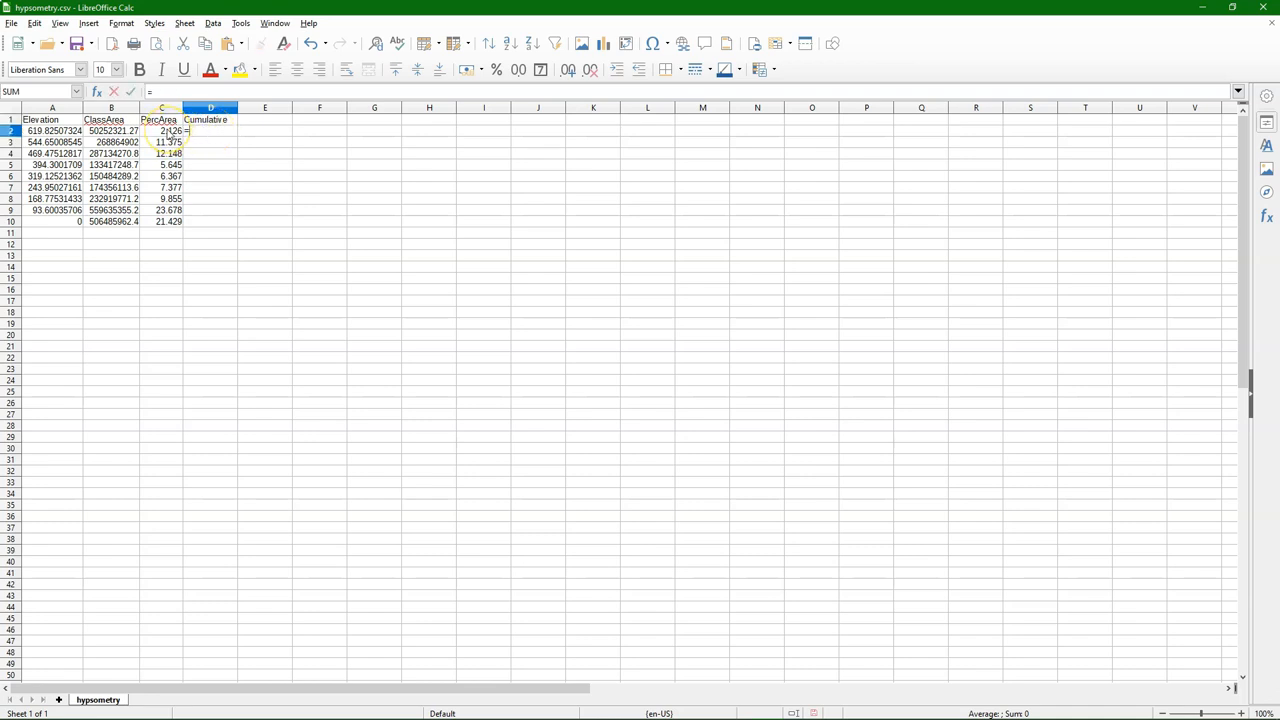
{"action": "left_click", "coordinate": [170, 133]}
{"action": "key", "text": "Return"}
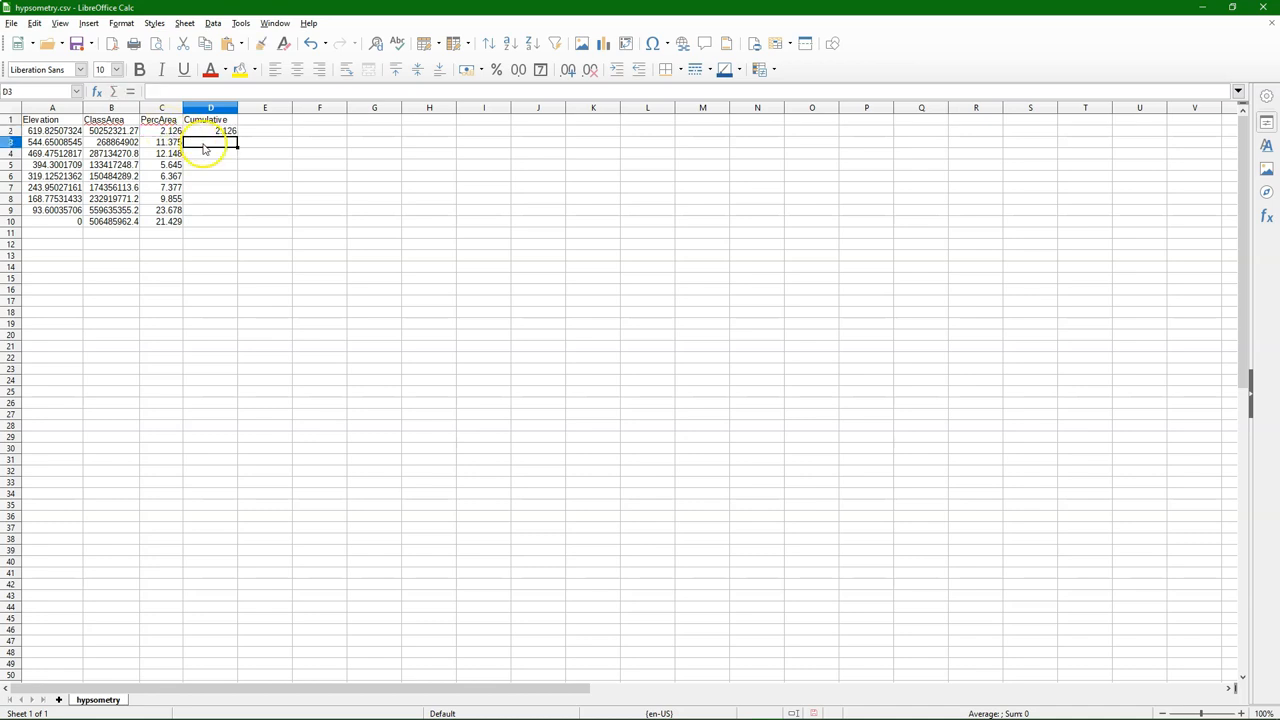
{"action": "type", "text": "="}
{"action": "left_click", "coordinate": [165, 145]}
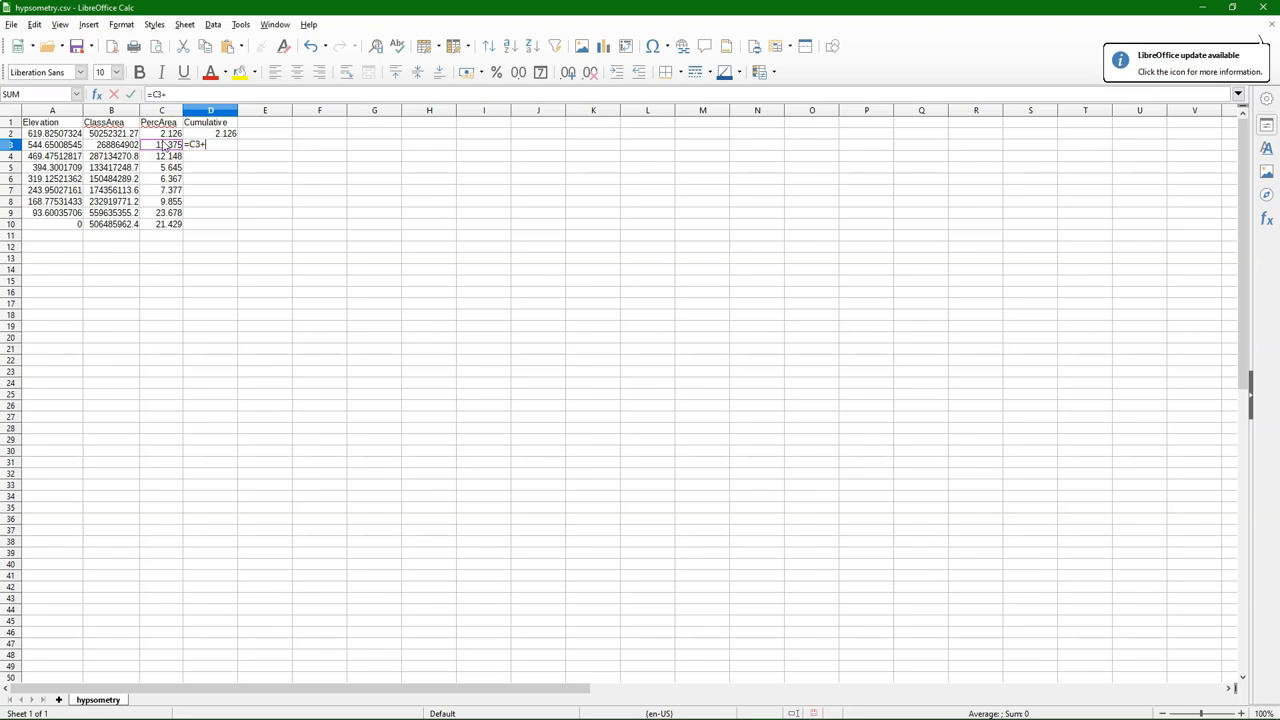
{"action": "left_click", "coordinate": [215, 133]}
{"action": "key", "text": "Return"}
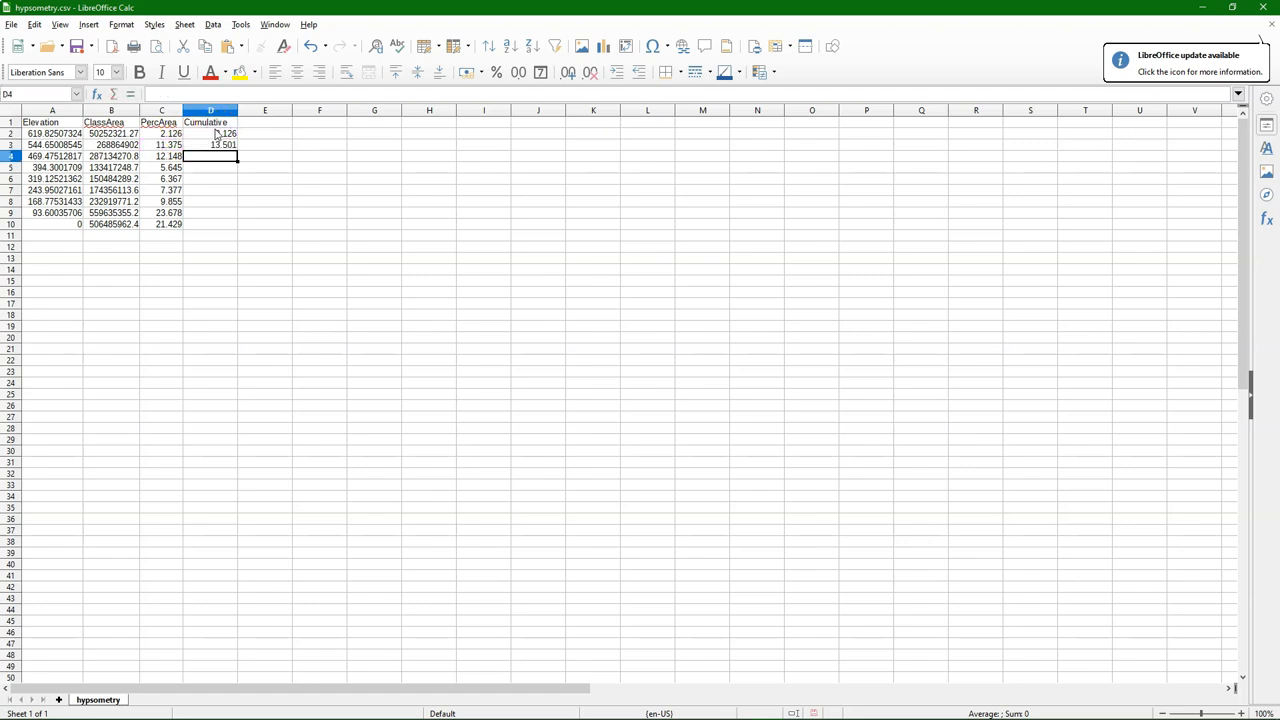
Fill the running-total formula from D3 down to D10, reaching 100
{"action": "left_click", "coordinate": [215, 145]}
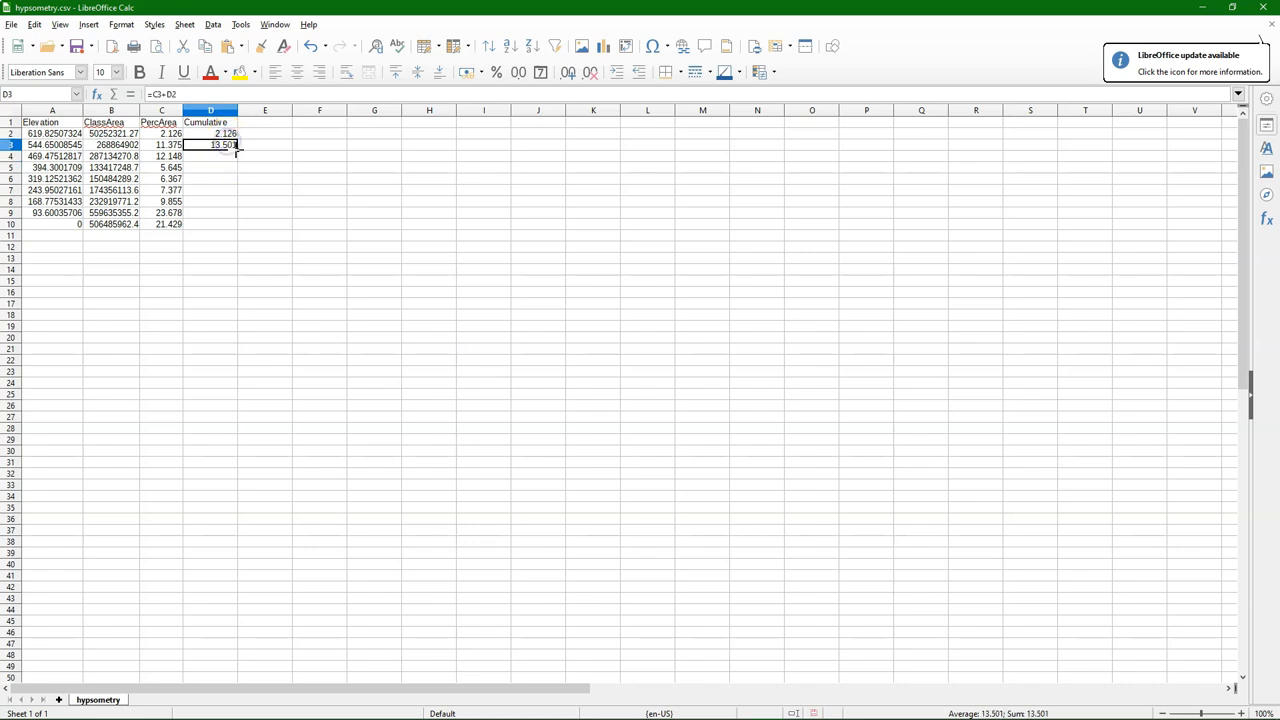
{"action": "left_click_drag", "start_coordinate": [237, 151], "coordinate": [237, 225]}
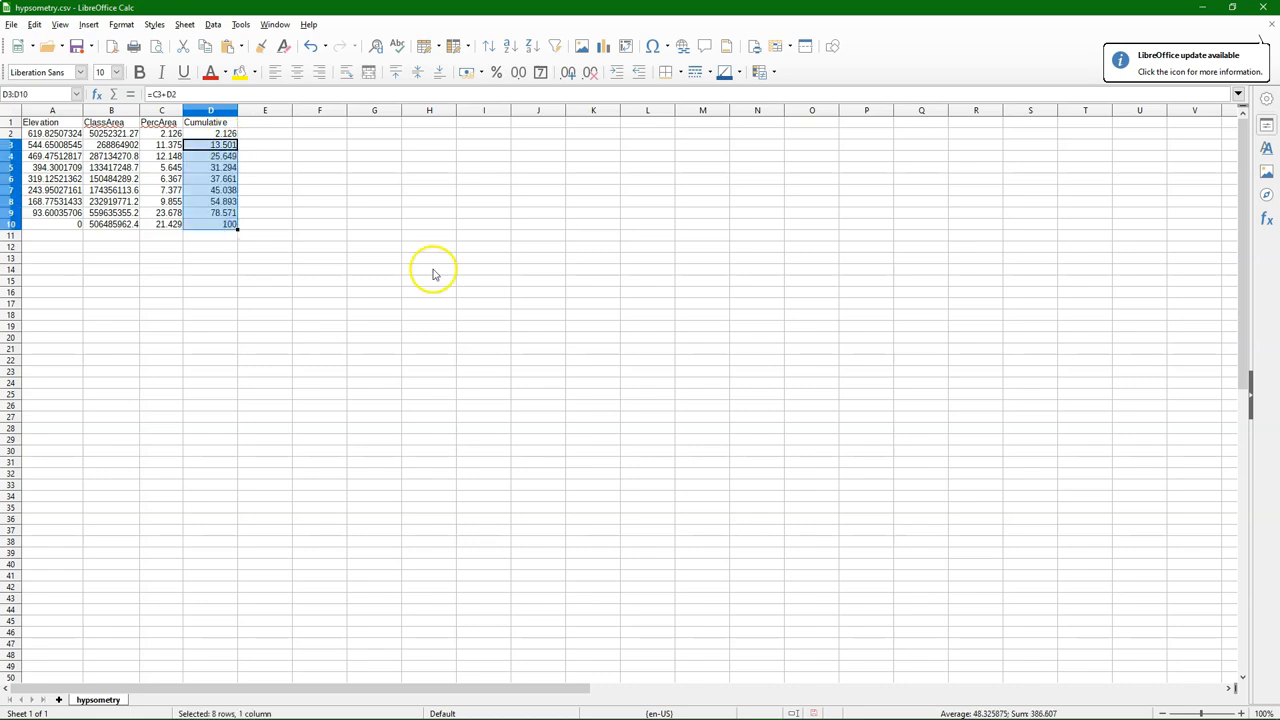
{"action": "left_click", "coordinate": [319, 190]}
Save hypsometry.csv keeping Text CSV format and close the Calc window
{"action": "left_click", "coordinate": [76, 46]}
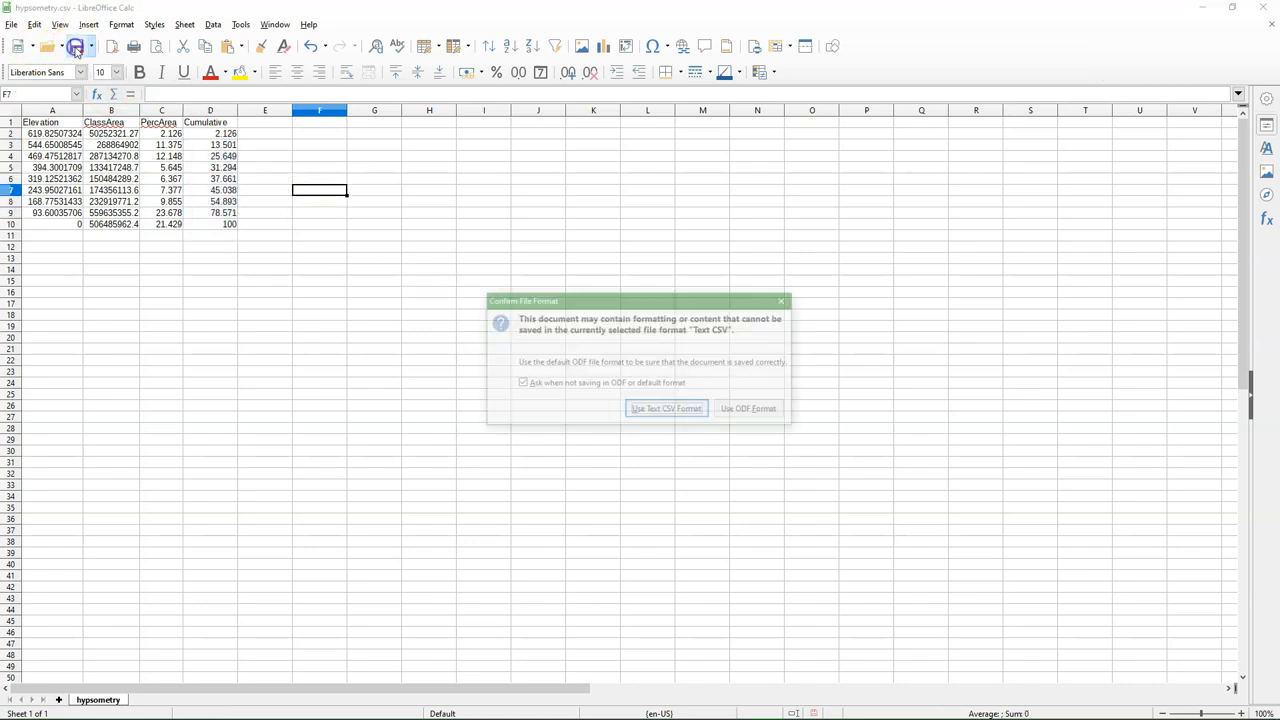
{"action": "left_click", "coordinate": [658, 411]}
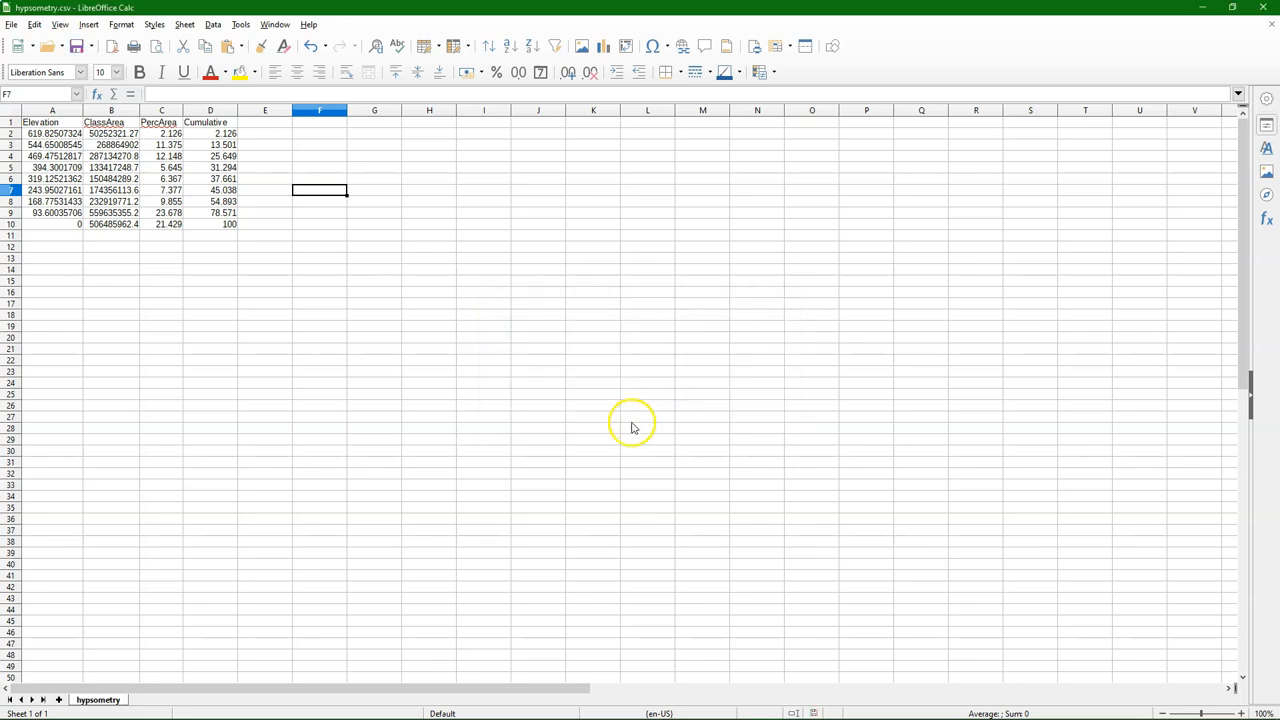
{"action": "left_click", "coordinate": [1264, 8]}
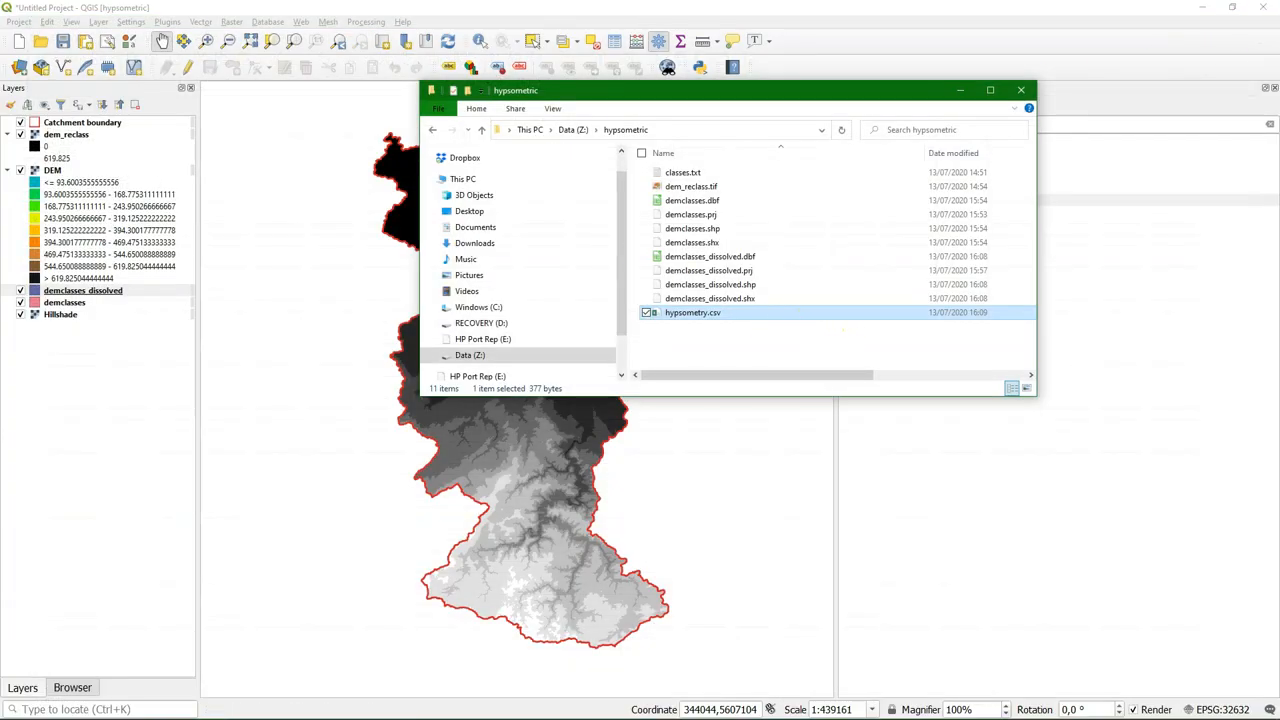
Add hypsometry.csv through the Delimited Text data source as a No geometry table layer
{"action": "left_click", "coordinate": [280, 18]}
{"action": "left_click", "coordinate": [18, 67]}
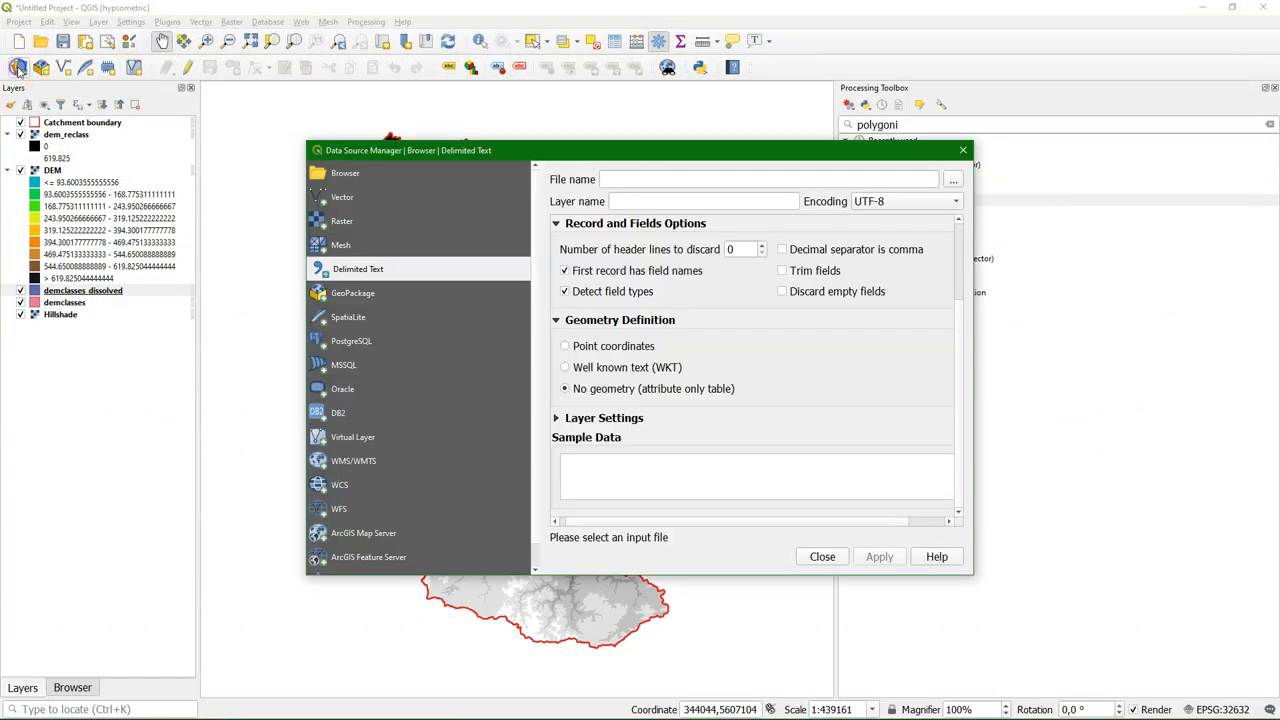
{"action": "left_click", "coordinate": [955, 180]}
{"action": "left_click", "coordinate": [470, 272]}
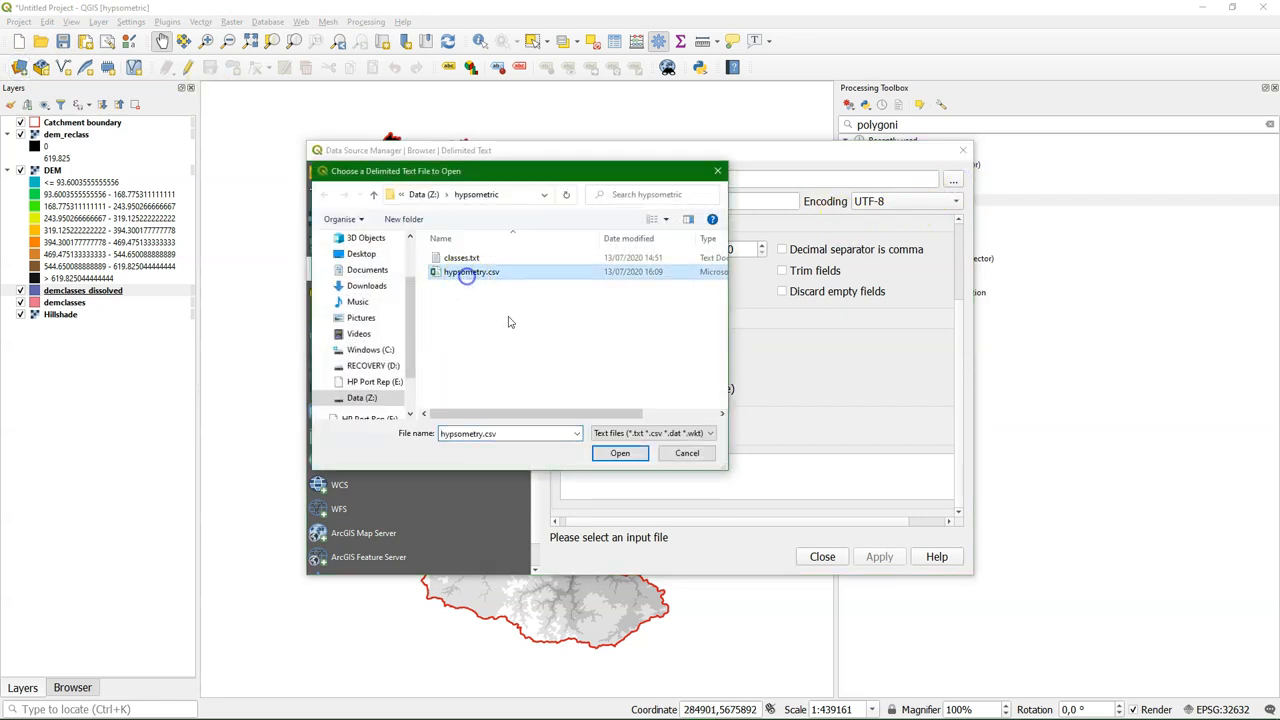
{"action": "left_click", "coordinate": [620, 453]}
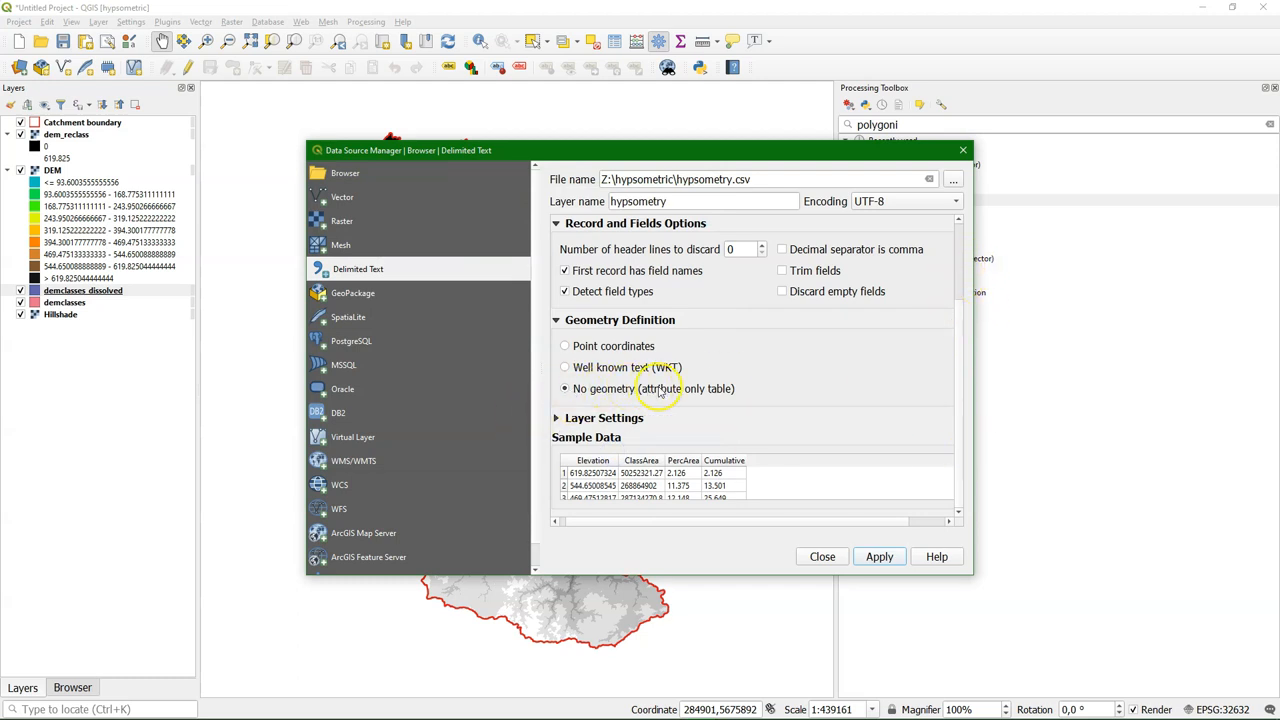
{"action": "left_click", "coordinate": [879, 556]}
{"action": "left_click", "coordinate": [822, 556]}
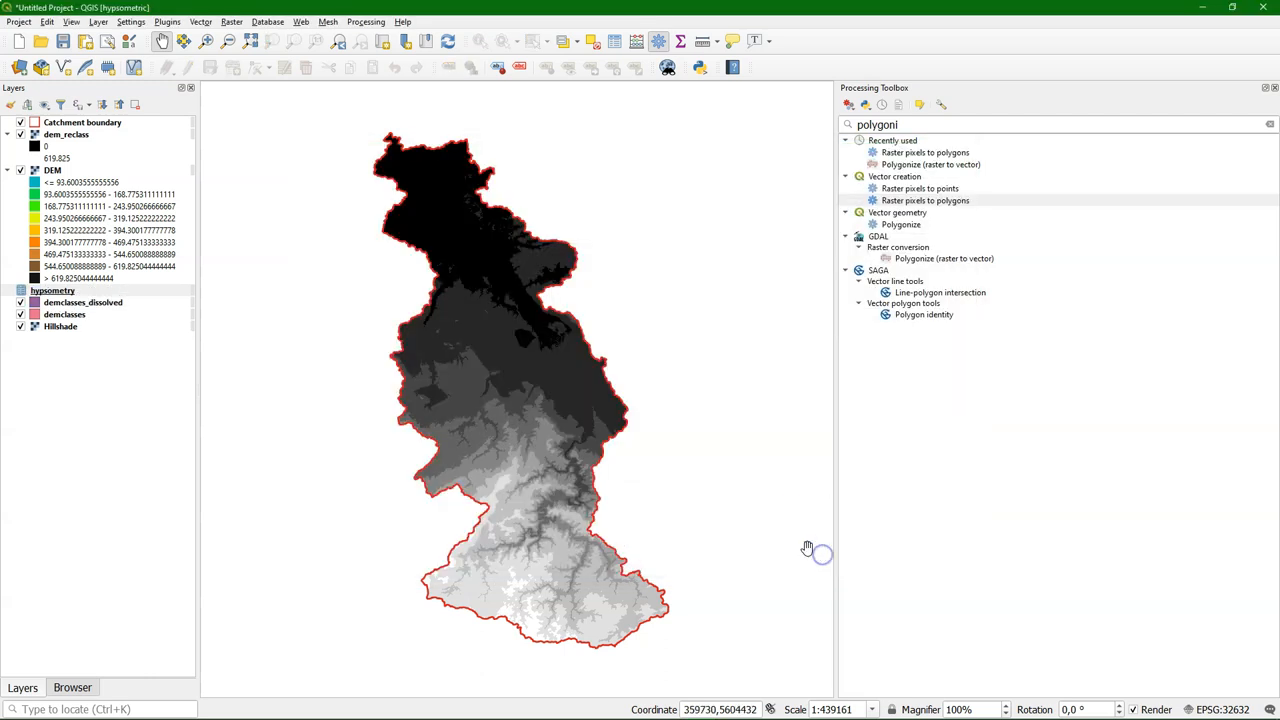
Open the hypsometry attribute table and sort its rows by Elevation
{"action": "right_click", "coordinate": [50, 290]}
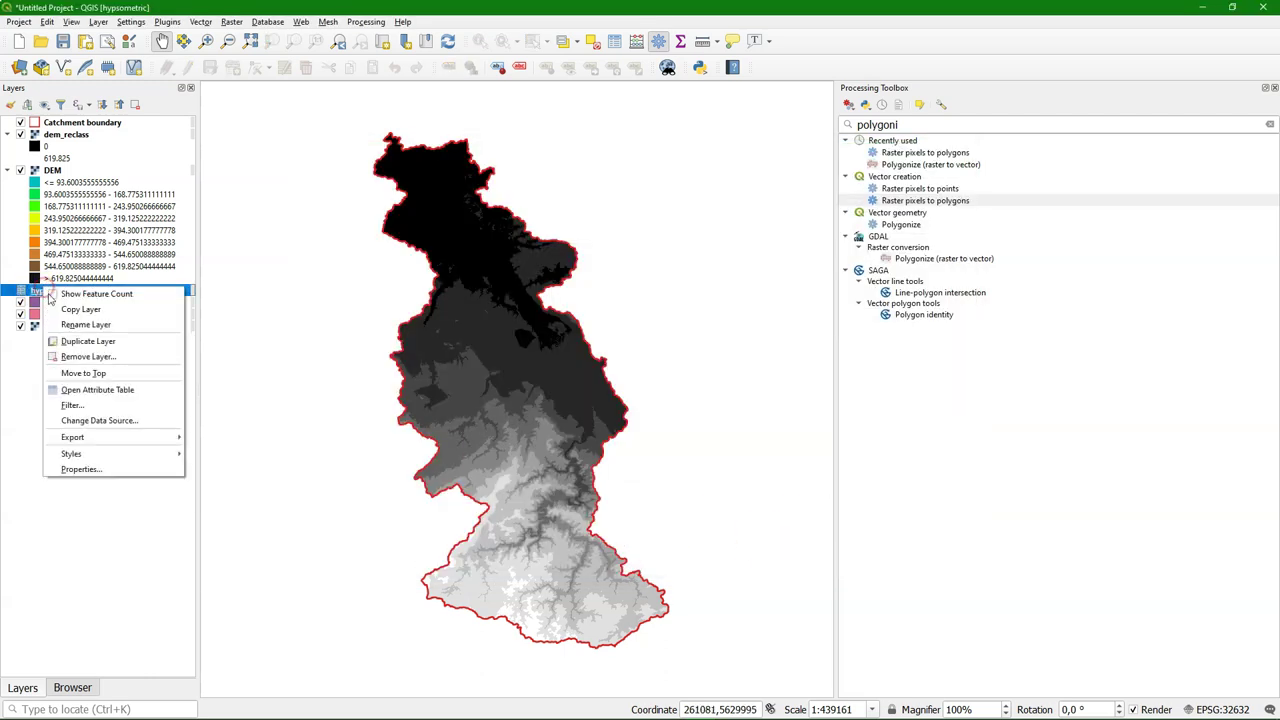
{"action": "left_click", "coordinate": [97, 389]}
{"action": "left_click", "coordinate": [401, 173]}
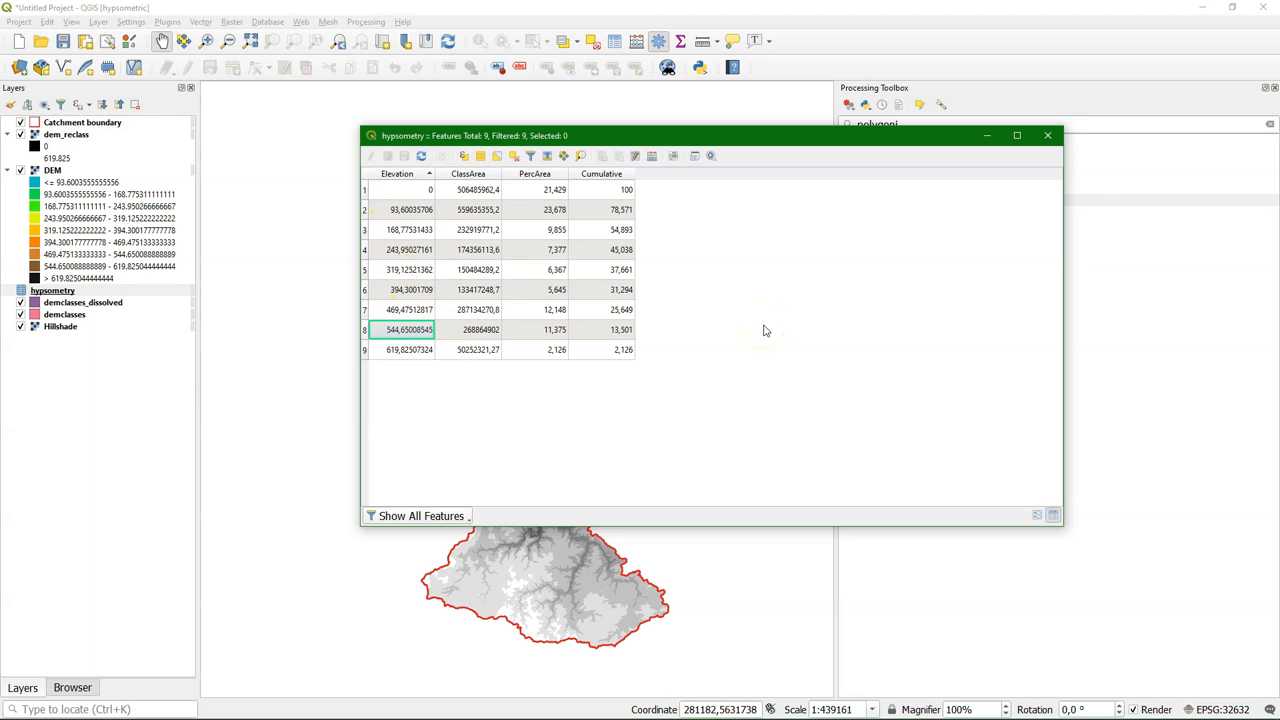
{"action": "left_click", "coordinate": [167, 21]}
Install the Data Plotly plugin from the plugin manager and close it
{"action": "left_click", "coordinate": [210, 36]}
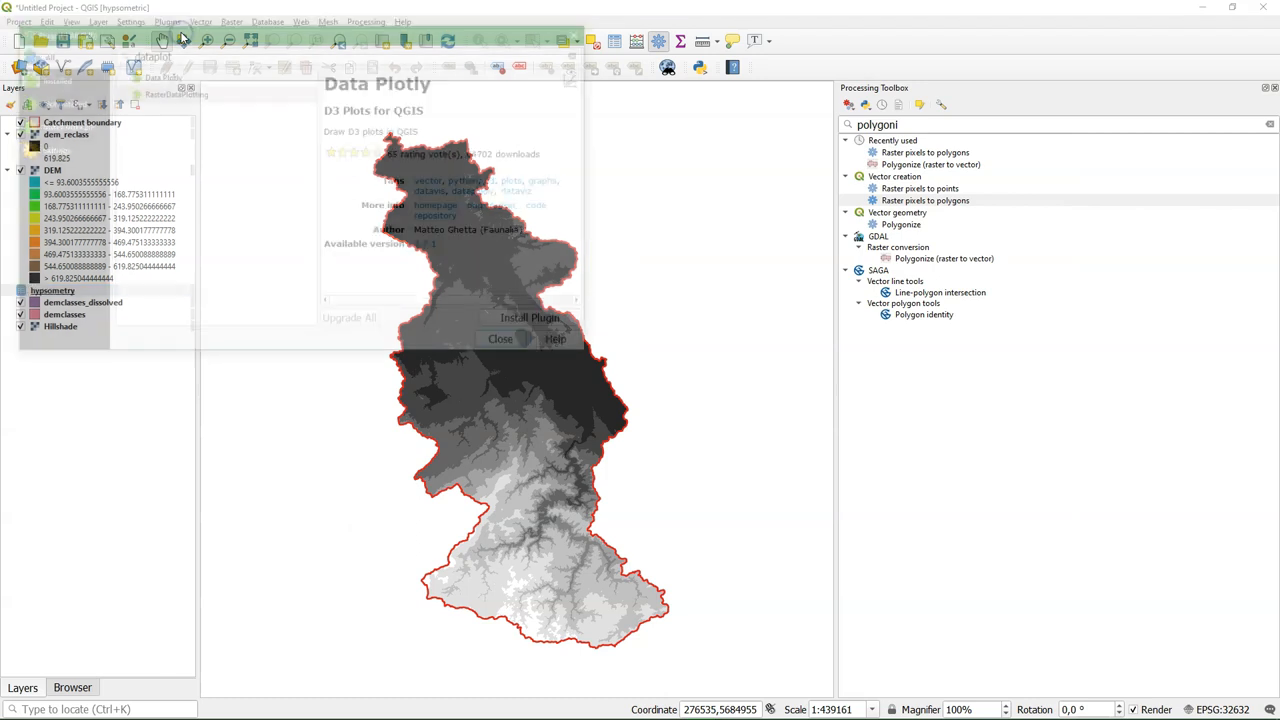
{"action": "left_click", "coordinate": [160, 75]}
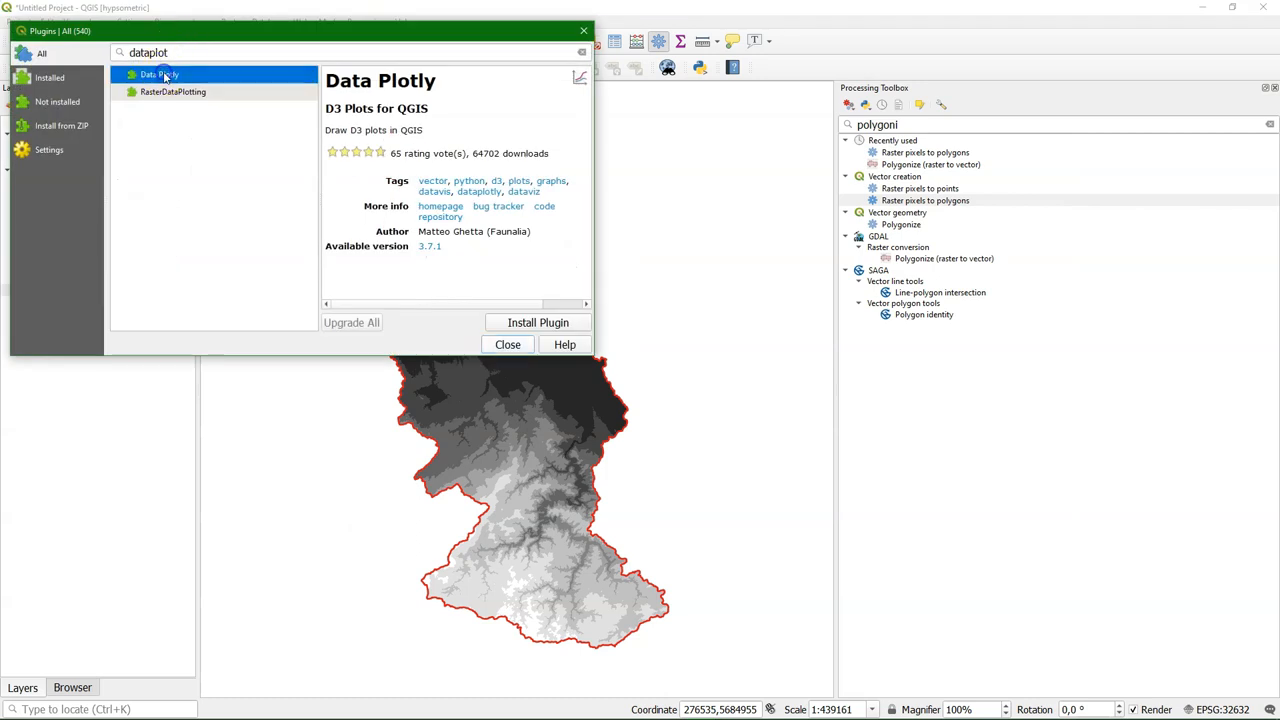
{"action": "left_click", "coordinate": [538, 322]}
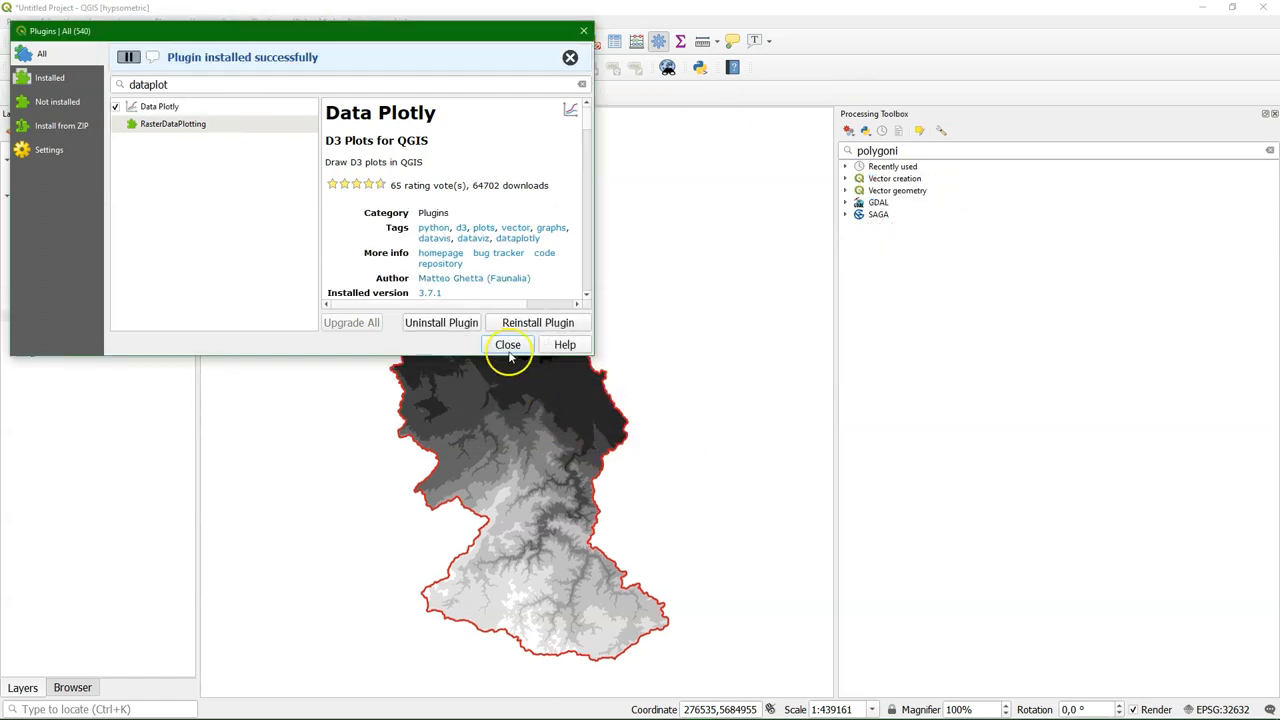
{"action": "left_click", "coordinate": [507, 344]}
{"action": "left_click", "coordinate": [1100, 177]}
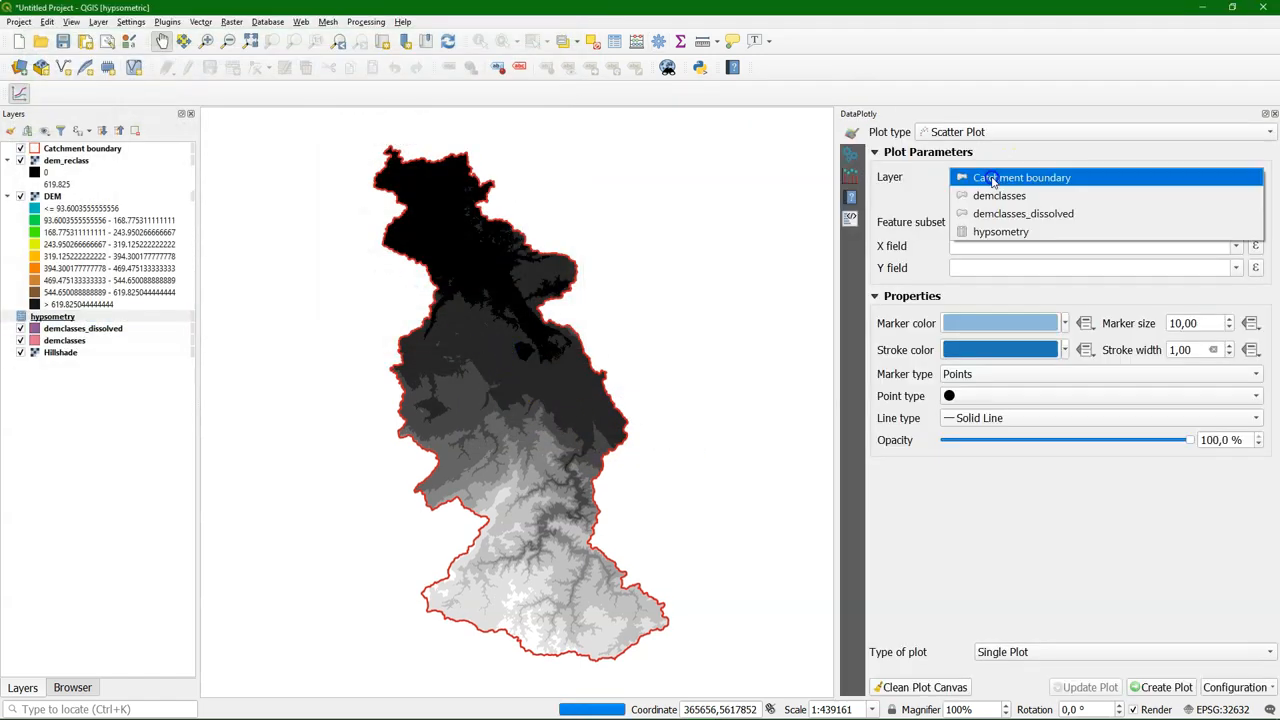
Choose the hypsometry layer with Cumulative as X field and Elevation as Y field
{"action": "left_click", "coordinate": [1000, 231]}
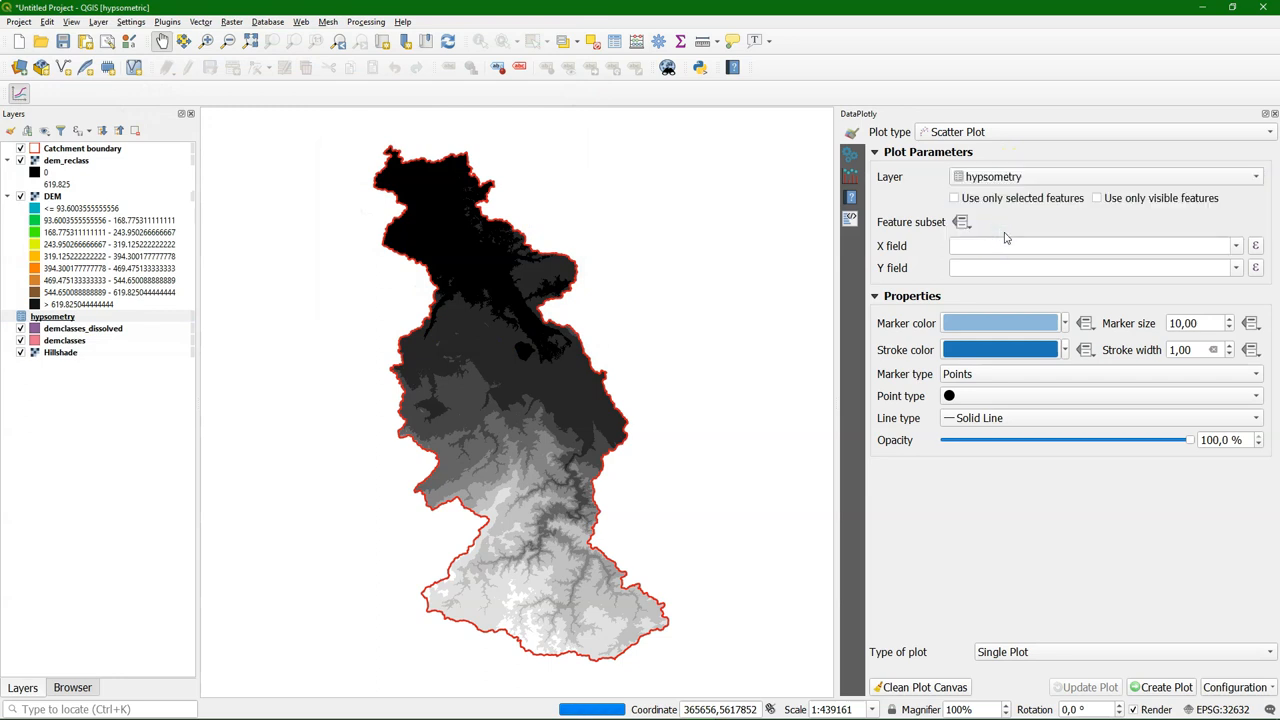
{"action": "left_click", "coordinate": [1236, 246]}
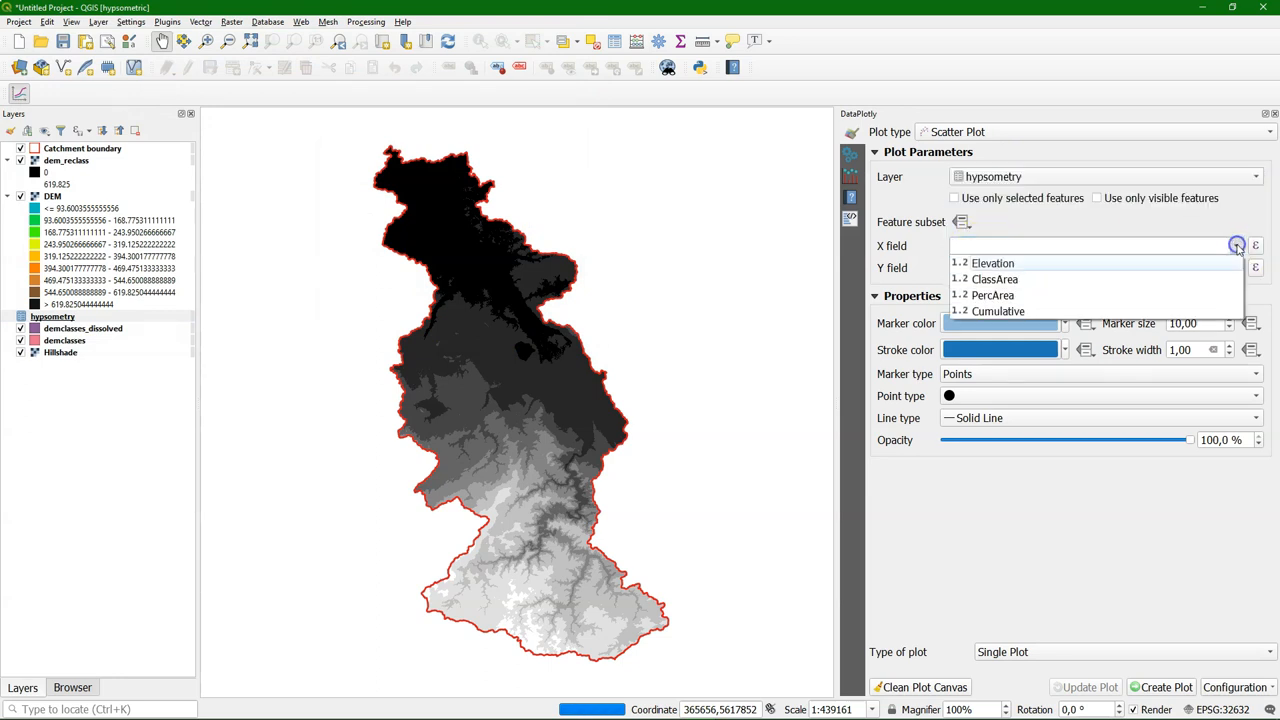
{"action": "left_click", "coordinate": [996, 311]}
{"action": "left_click", "coordinate": [1236, 268]}
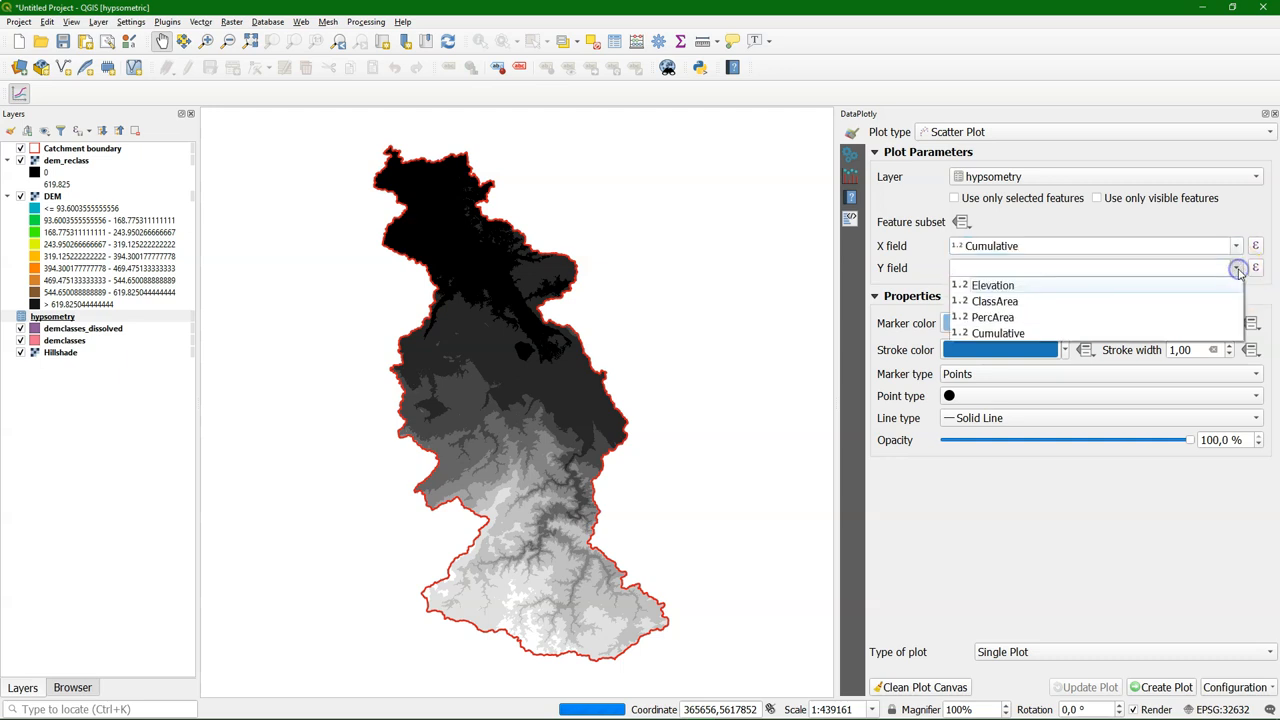
{"action": "left_click", "coordinate": [1000, 285]}
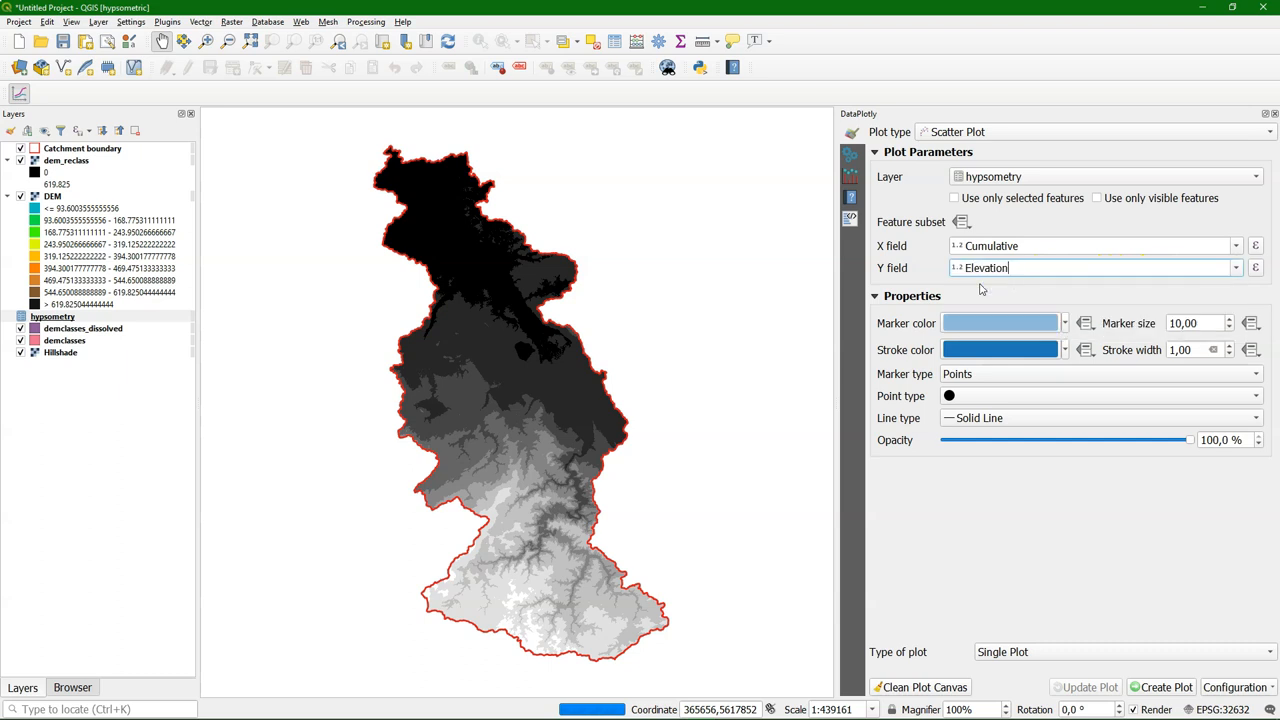
Set the marker type to Points and Lines
{"action": "left_click", "coordinate": [962, 374]}
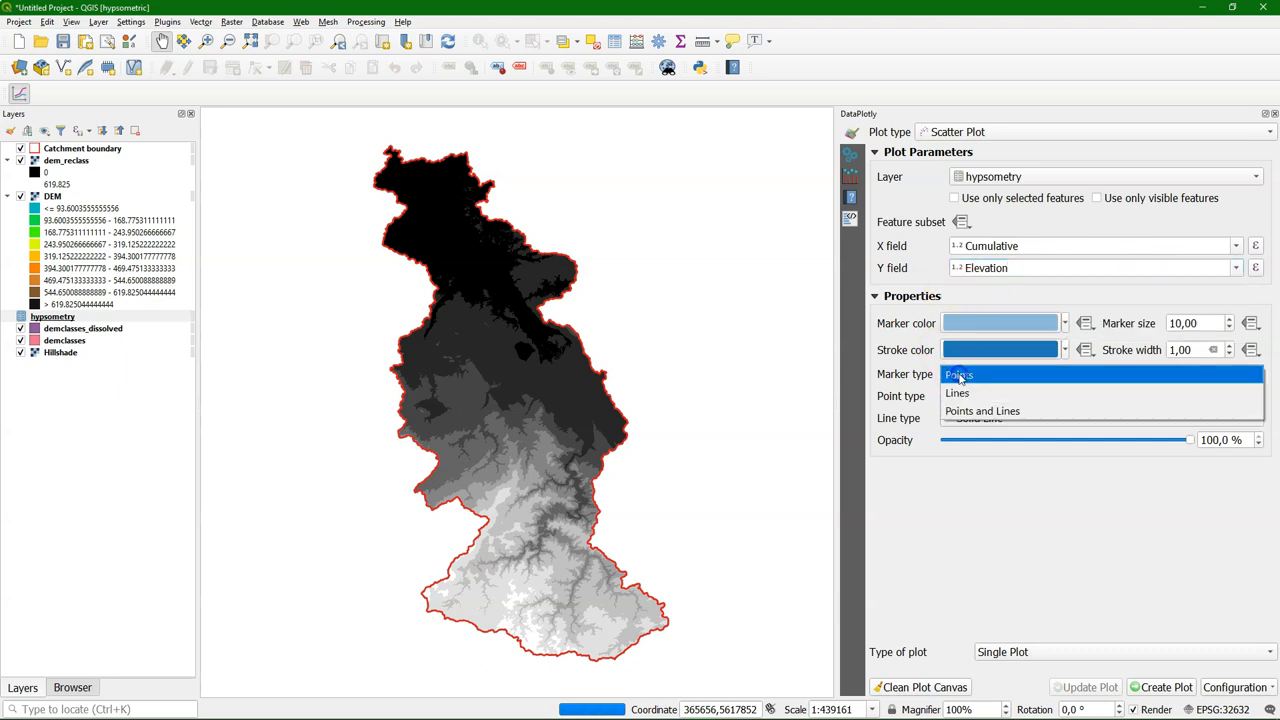
{"action": "left_click", "coordinate": [982, 411]}
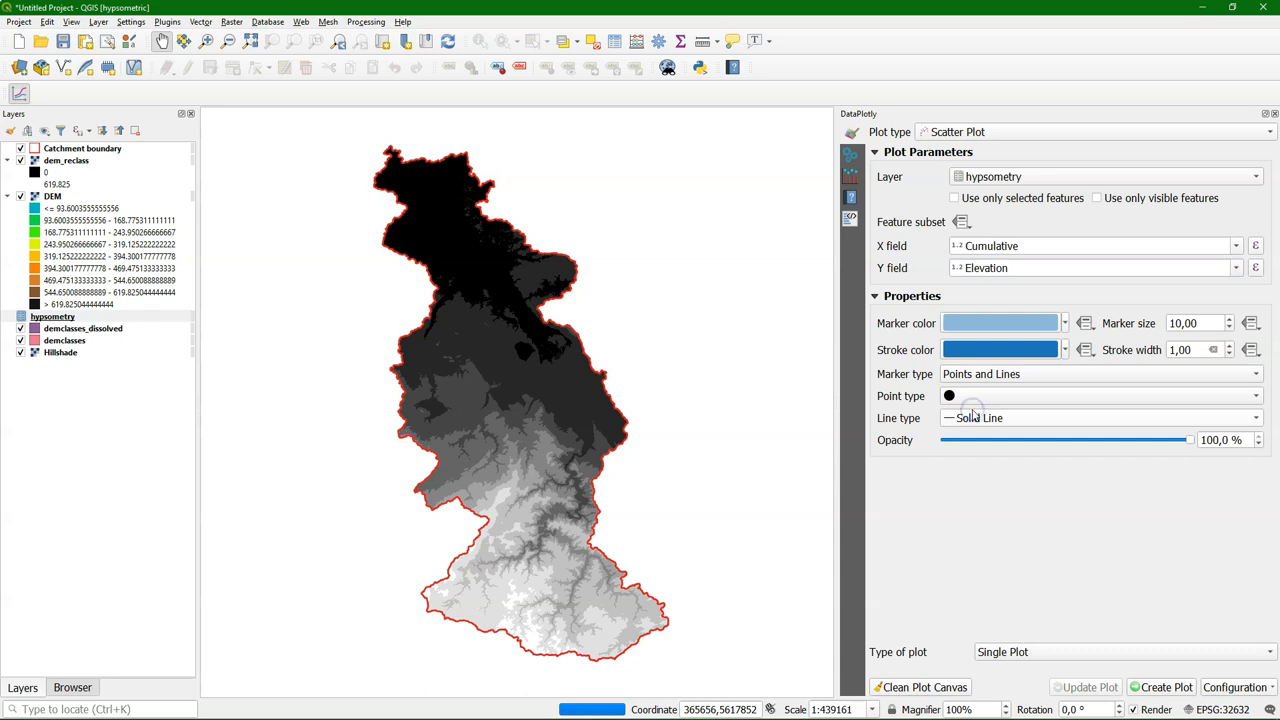
{"action": "left_click", "coordinate": [850, 155]}
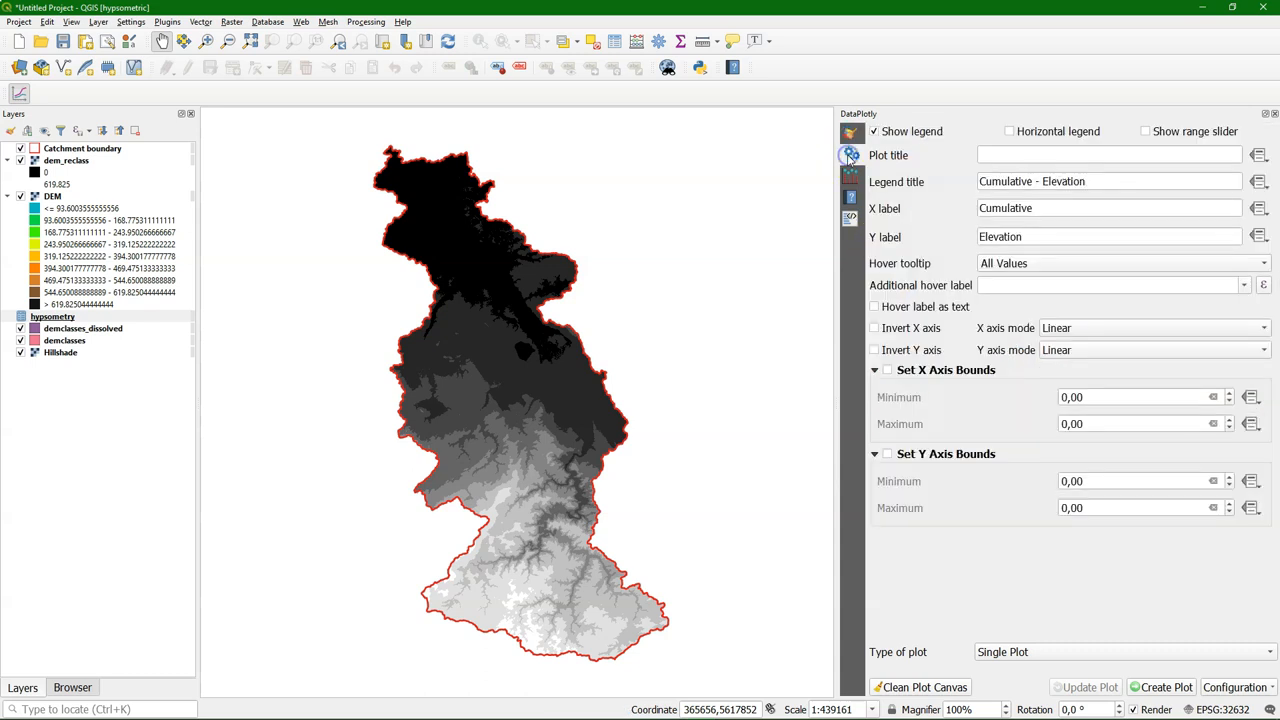
Title the plot Hypsometric Curve, hide the legend, label axes Cumulative Area % and Elevation (m above sea level), and create it
{"action": "left_click", "coordinate": [1020, 154]}
{"action": "type", "text": "Hypsometric Curve"}
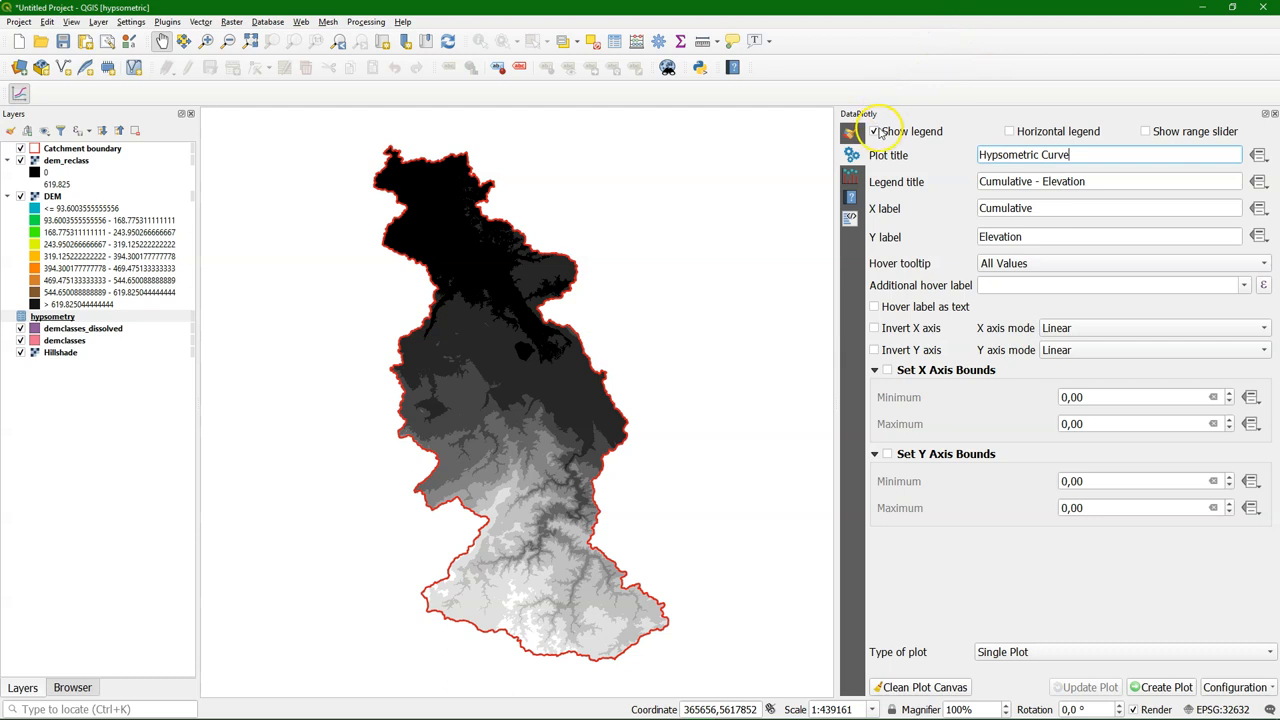
{"action": "left_click", "coordinate": [874, 131]}
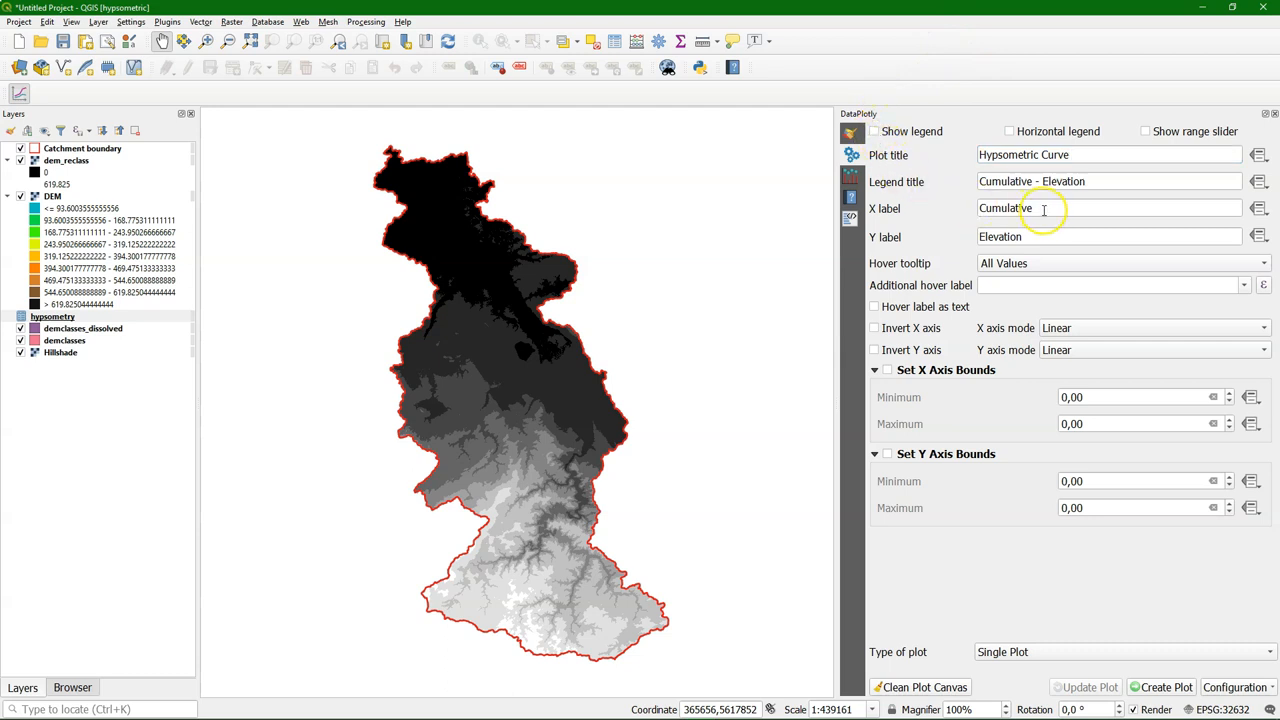
{"action": "left_click_drag", "start_coordinate": [1048, 208], "coordinate": [978, 207]}
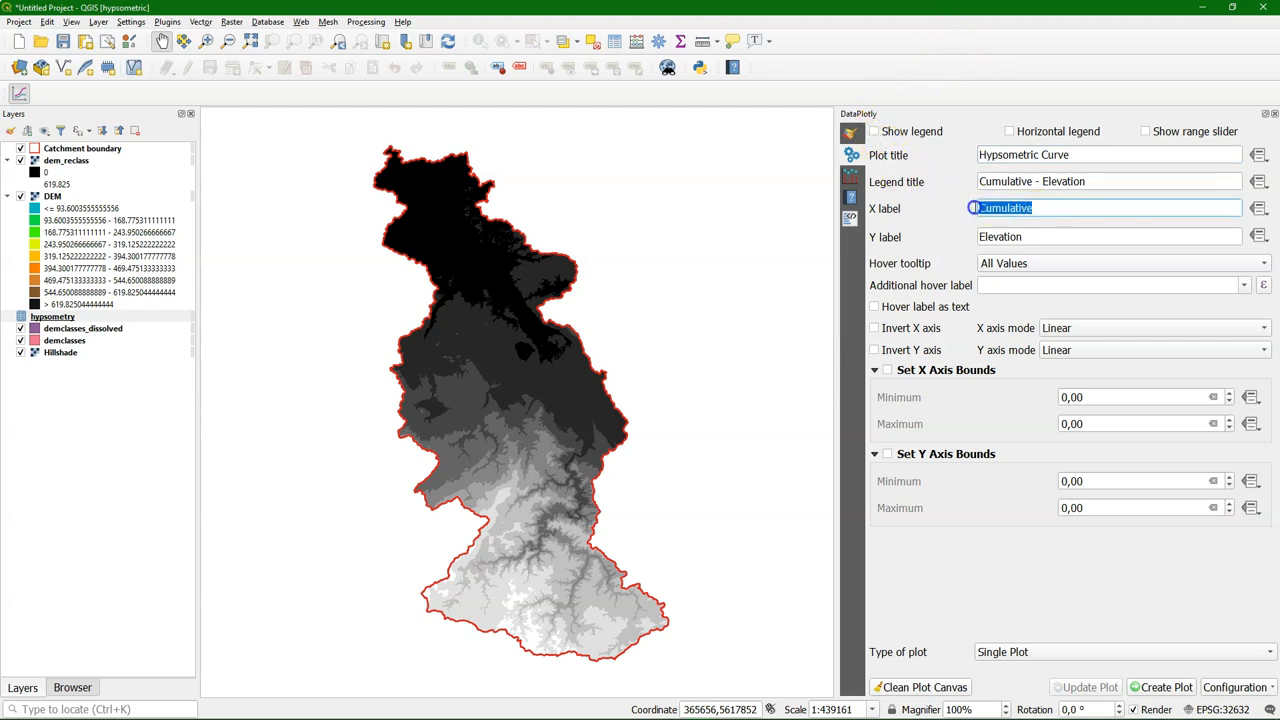
{"action": "left_click", "coordinate": [1034, 208]}
{"action": "type", "text": "Area %"}
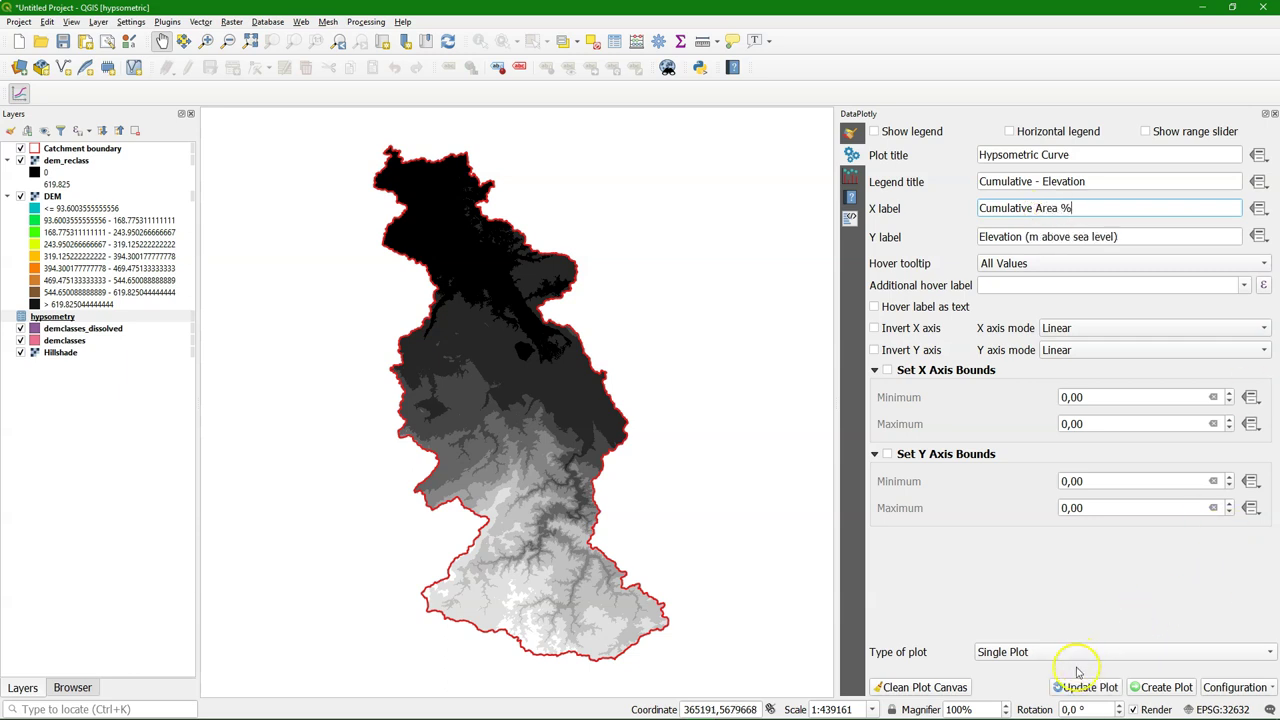
{"action": "type", "text": "(m above sea level)"}
{"action": "left_click", "coordinate": [925, 687]}
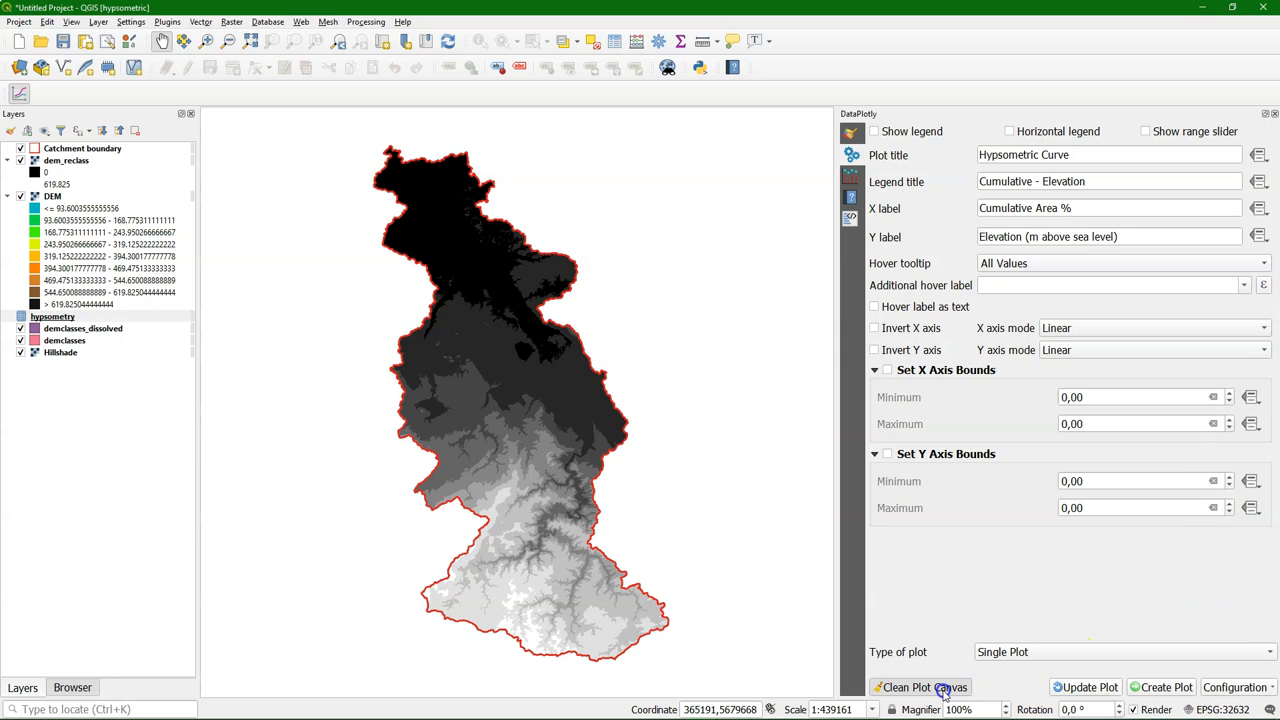
{"action": "left_click", "coordinate": [1167, 688]}
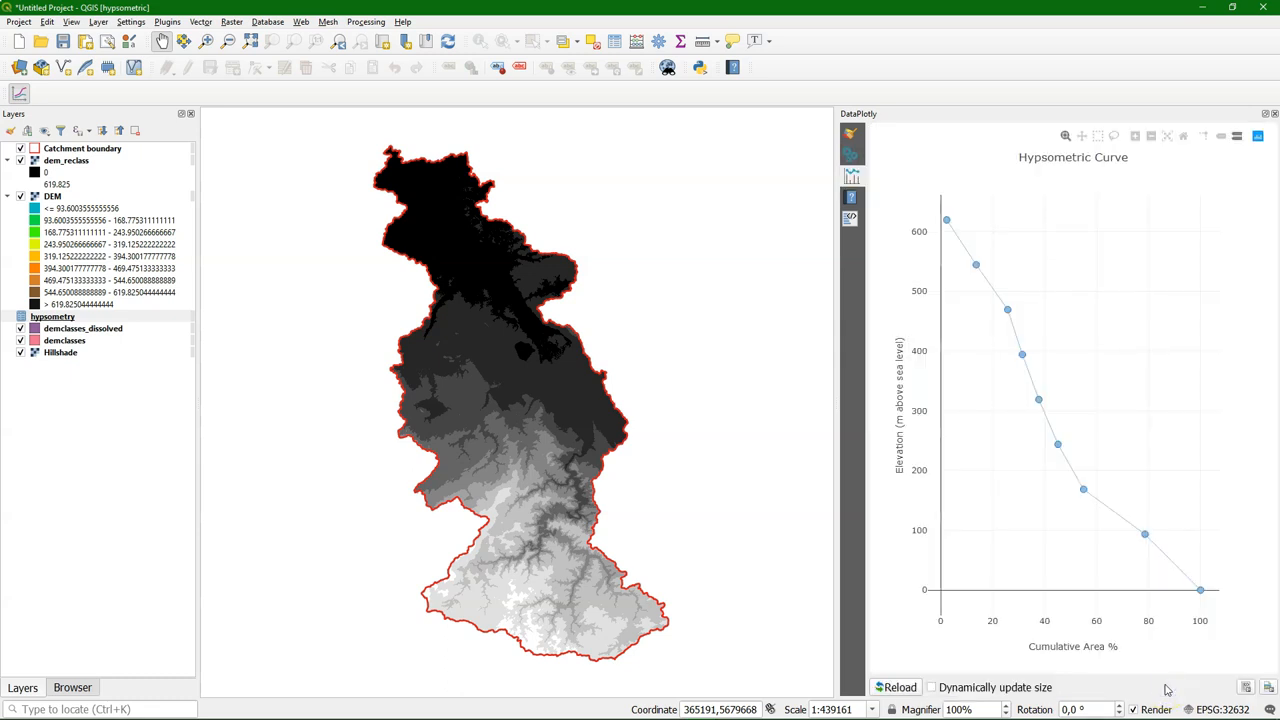